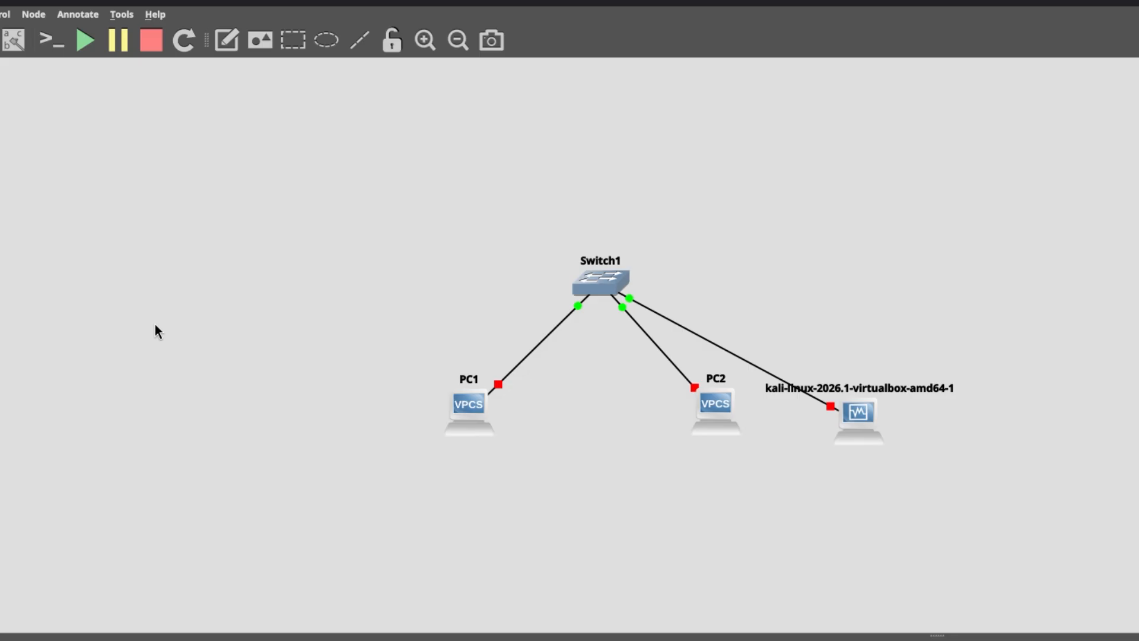
- Search for and launch Oracle VirtualBox from the application launcher
key(super)
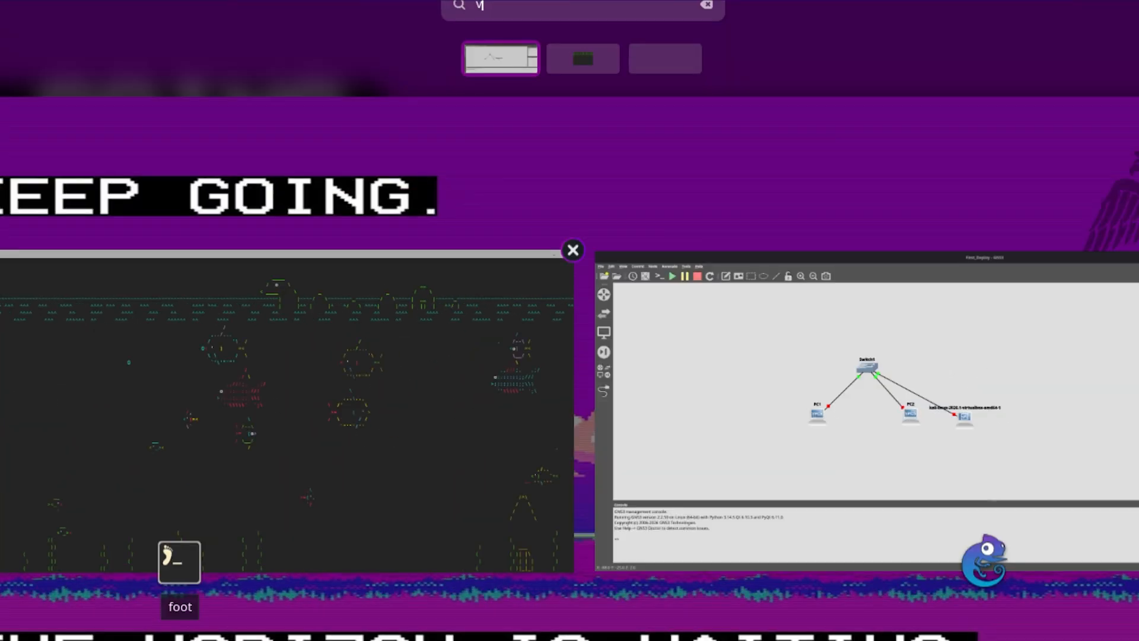
text(virtual)
key(Right)
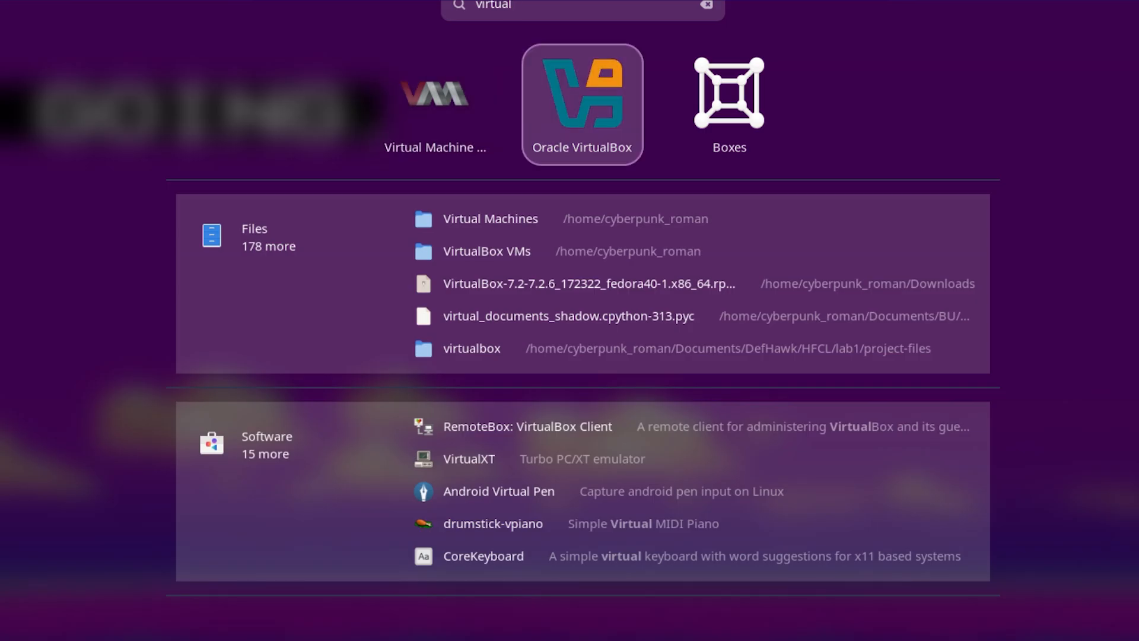
key(Return)
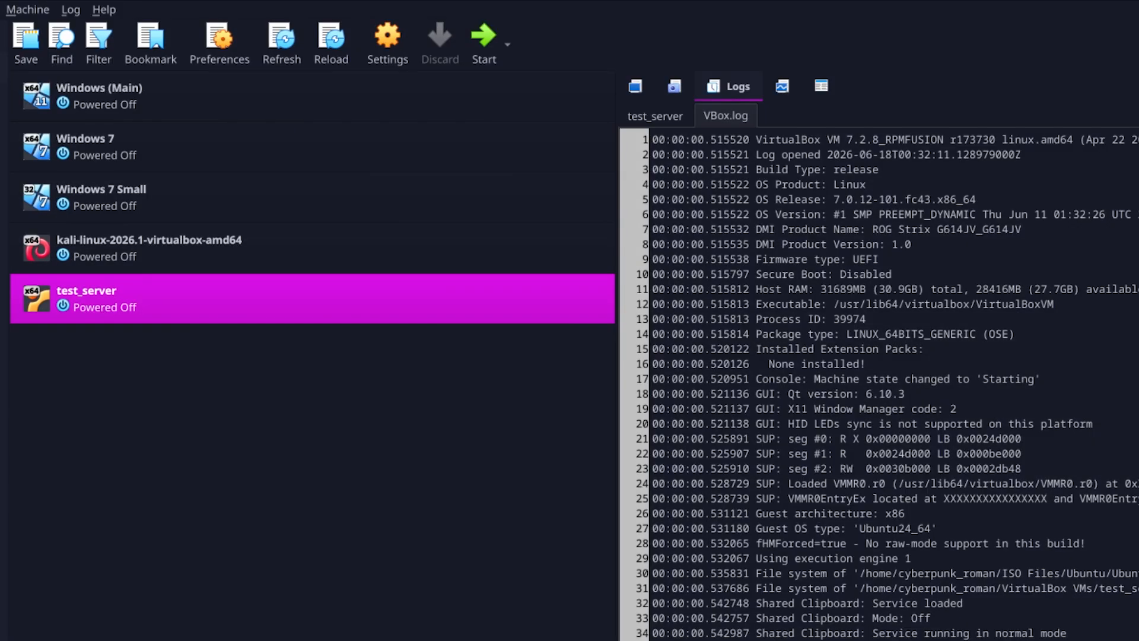
- Set test_server's first network adapter to Not attached in its VirtualBox settings and save
click(644, 87)
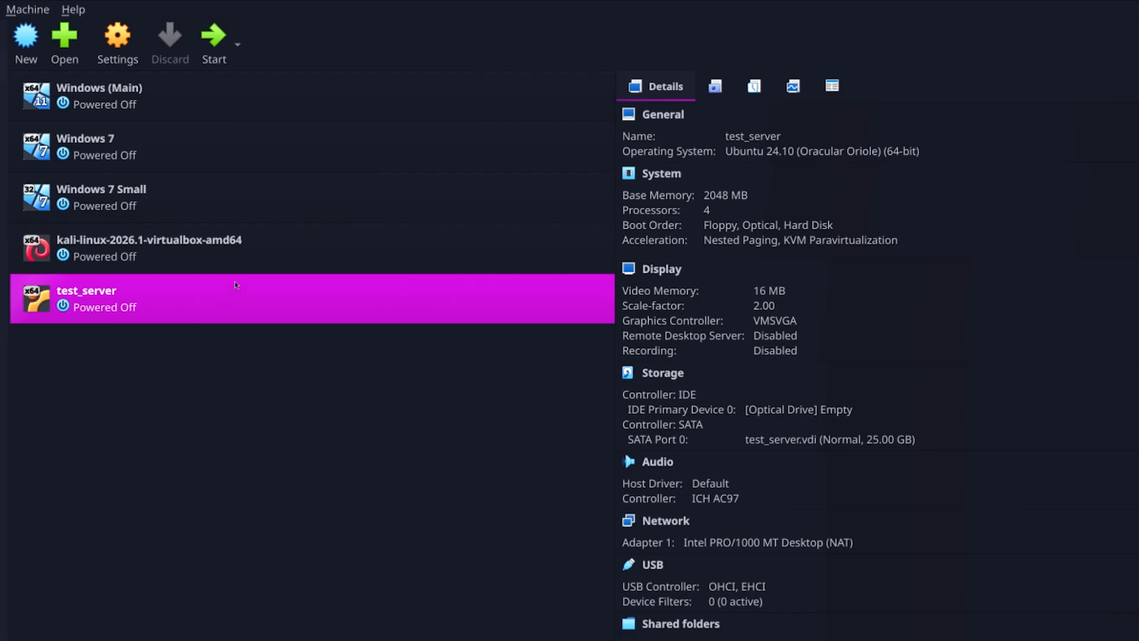
click(171, 249)
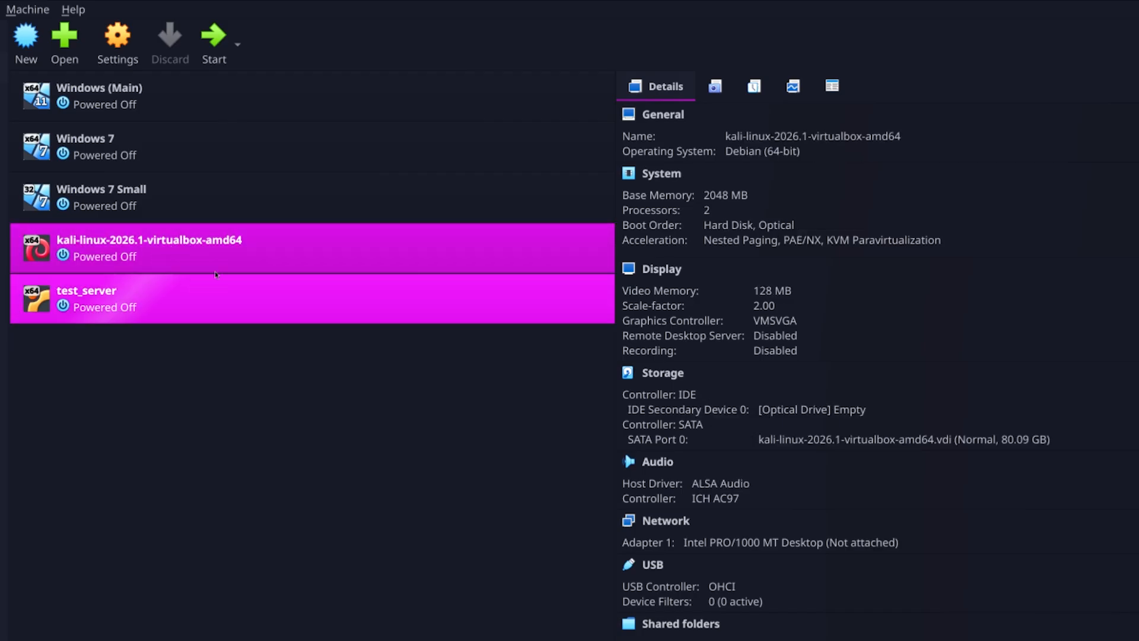
click(178, 302)
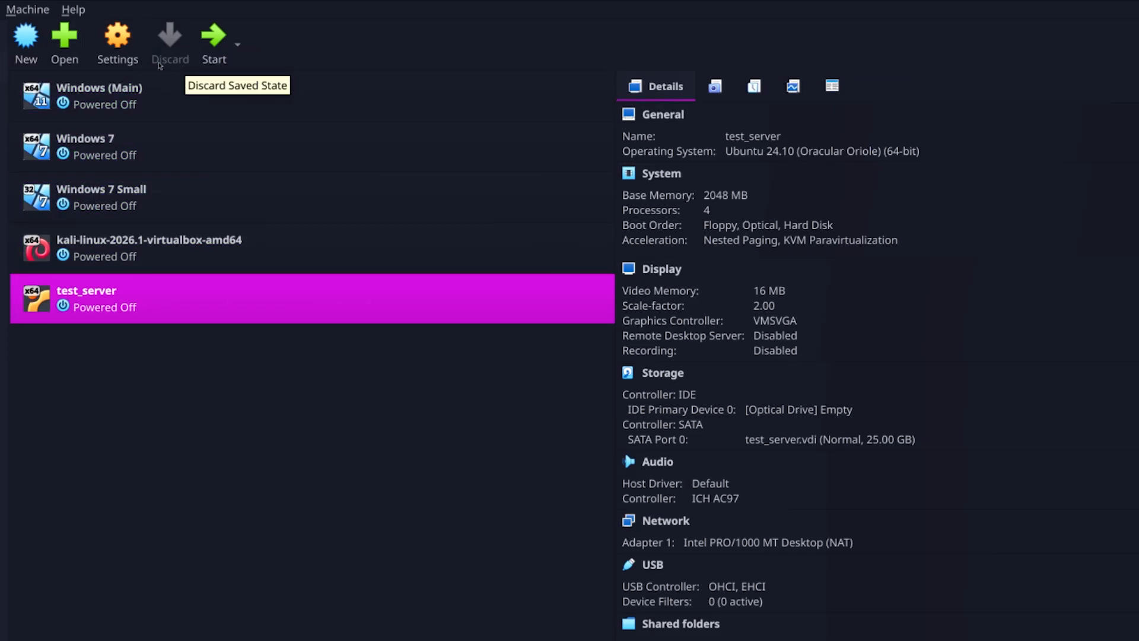
click(122, 35)
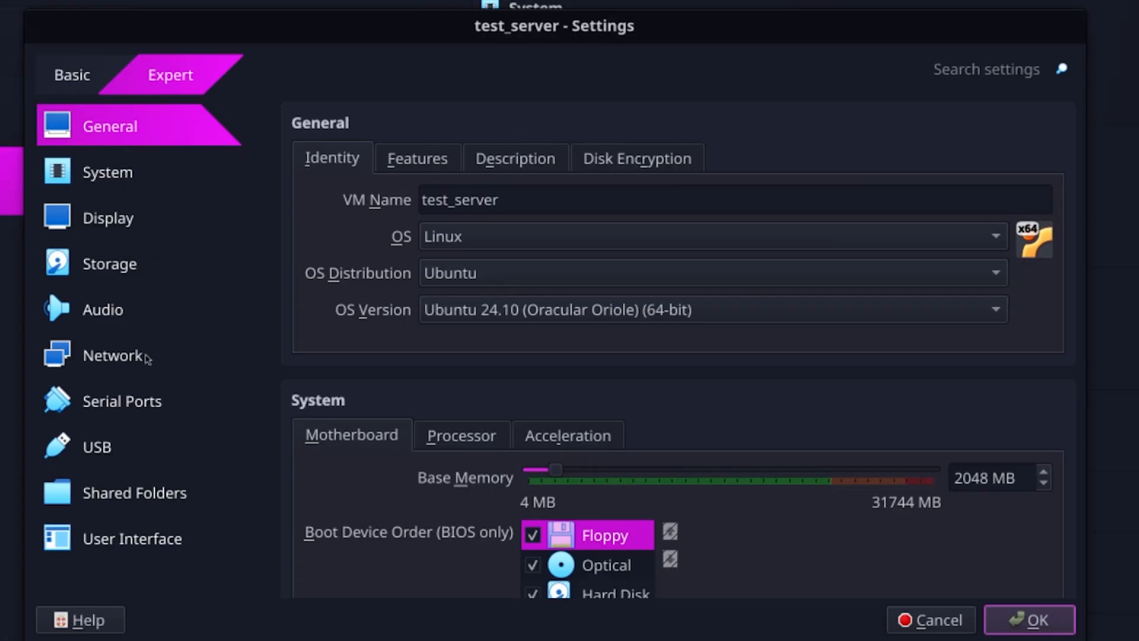
click(147, 358)
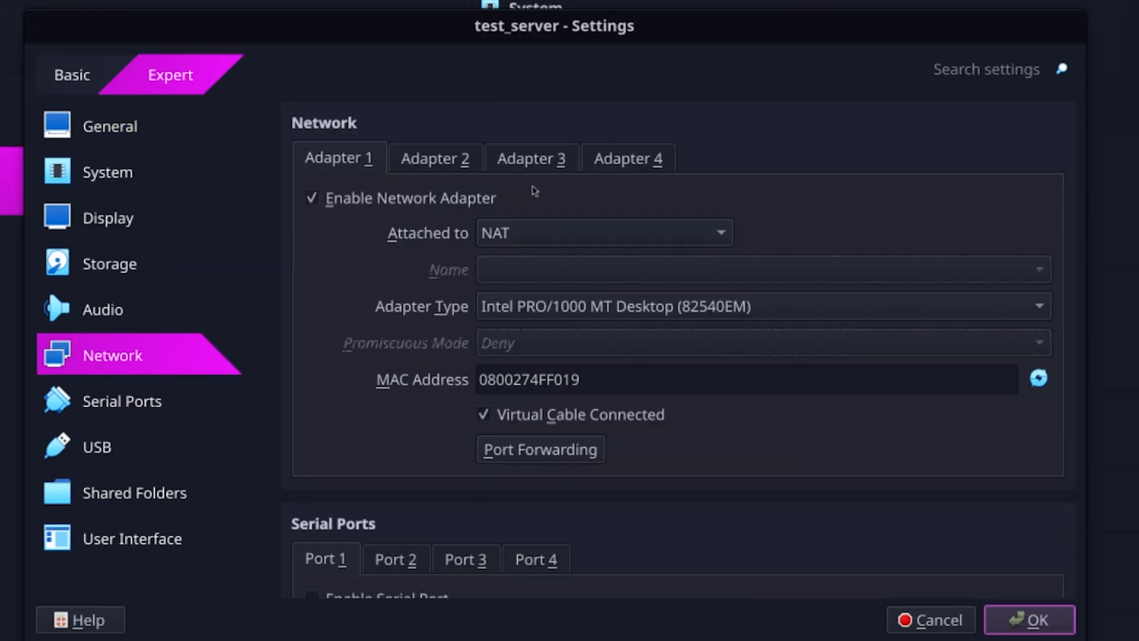
click(532, 240)
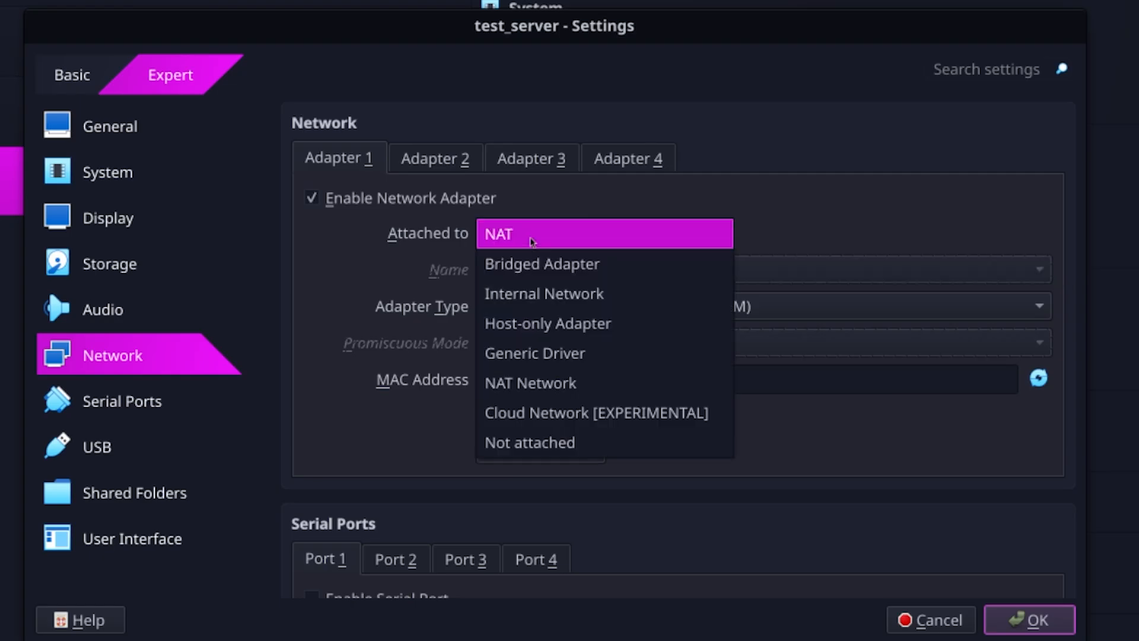
click(543, 452)
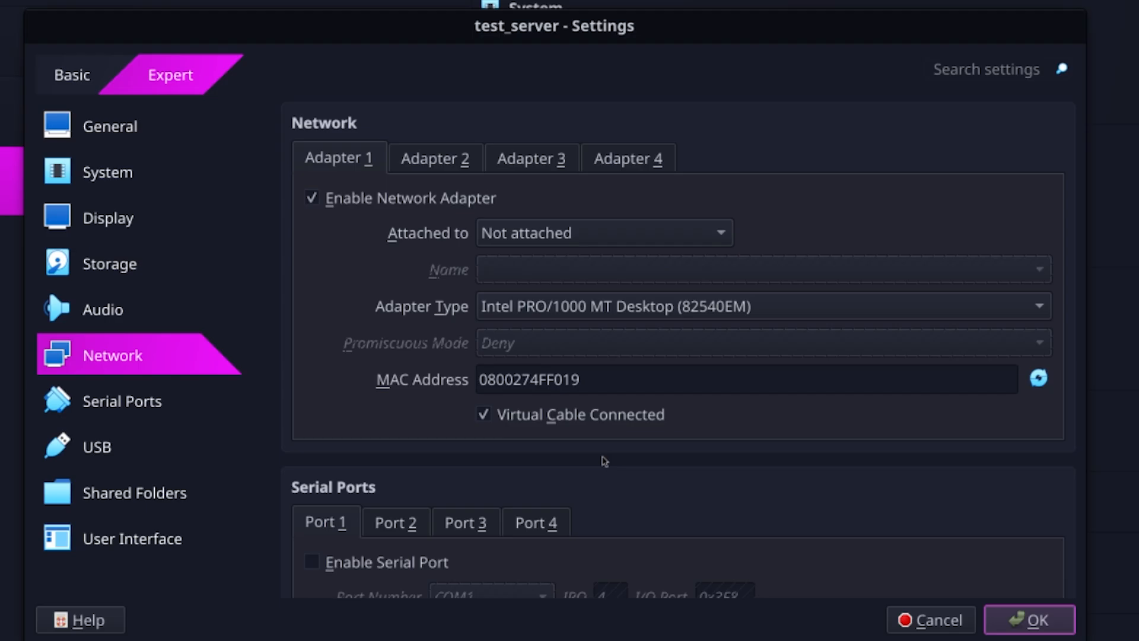
click(1021, 623)
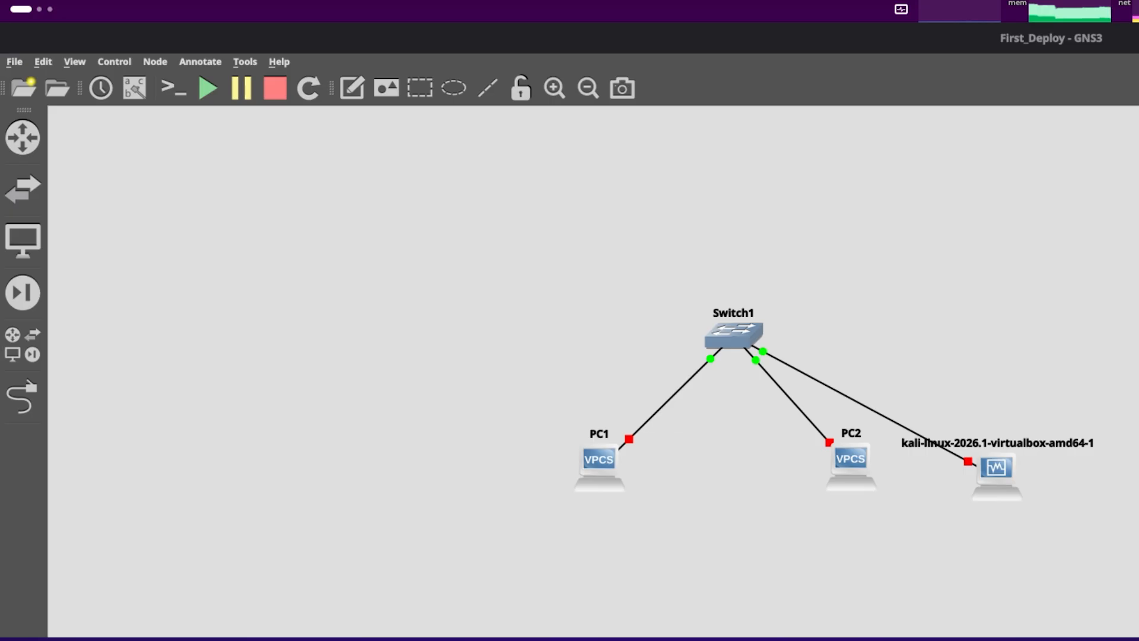
- Back in GNS3, delete the target_machine VirtualBox VM template from the preferences
click(42, 65)
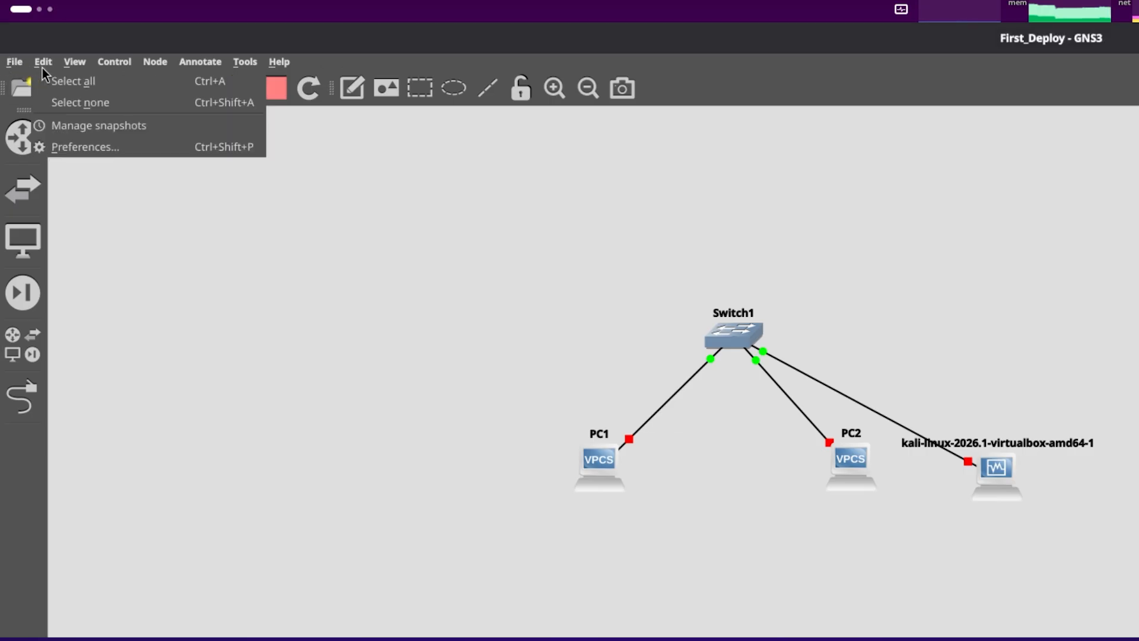
click(73, 148)
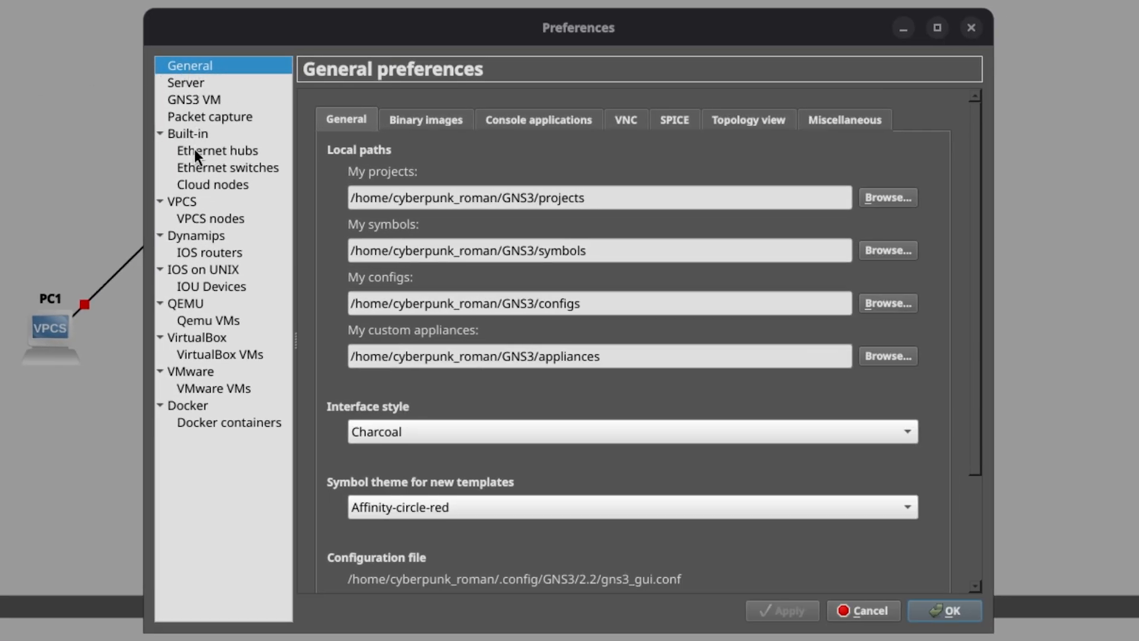
click(185, 356)
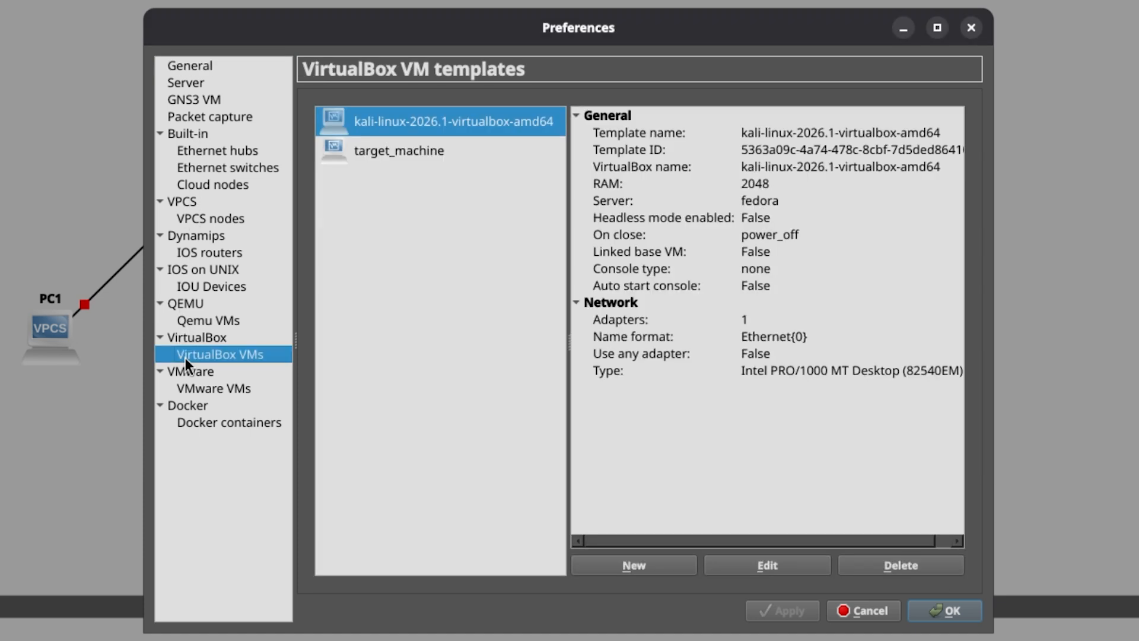
click(429, 152)
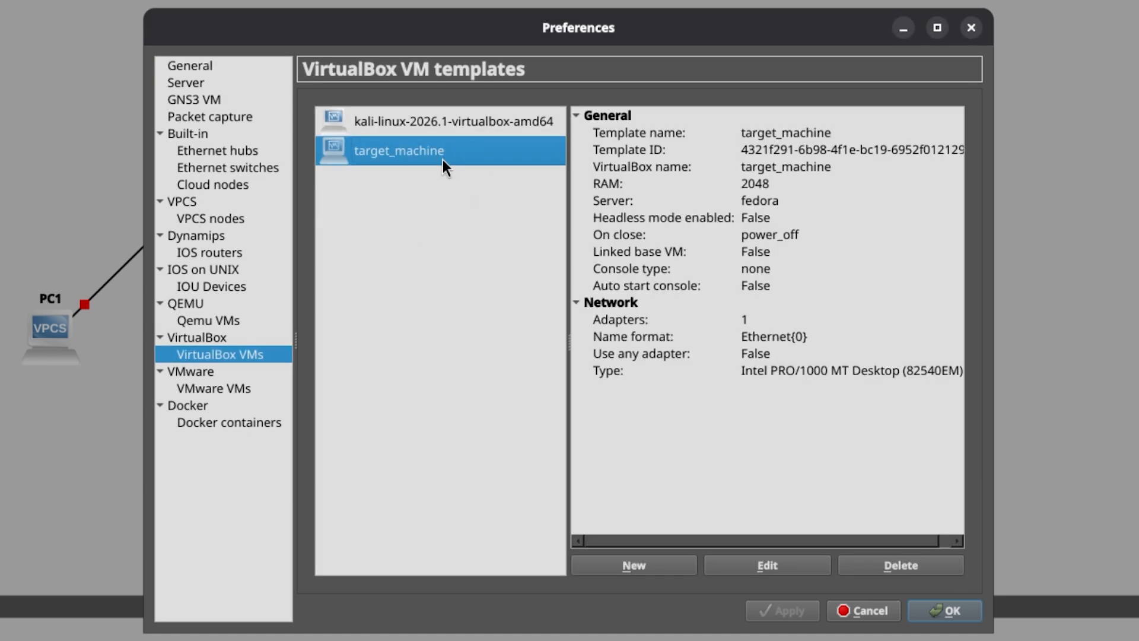
click(420, 119)
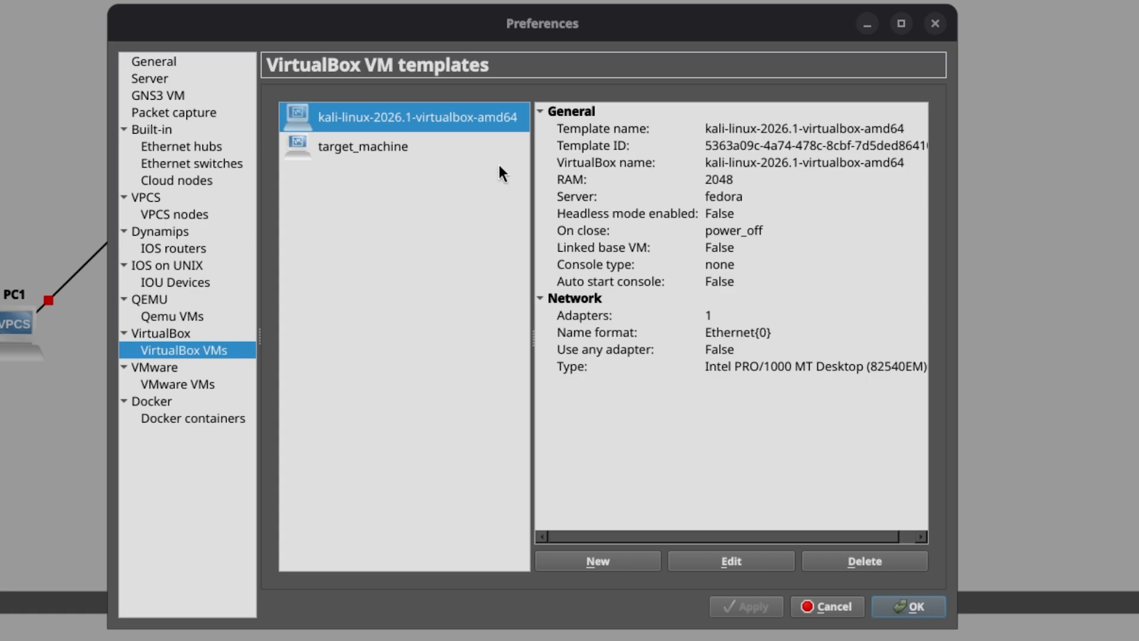
click(482, 154)
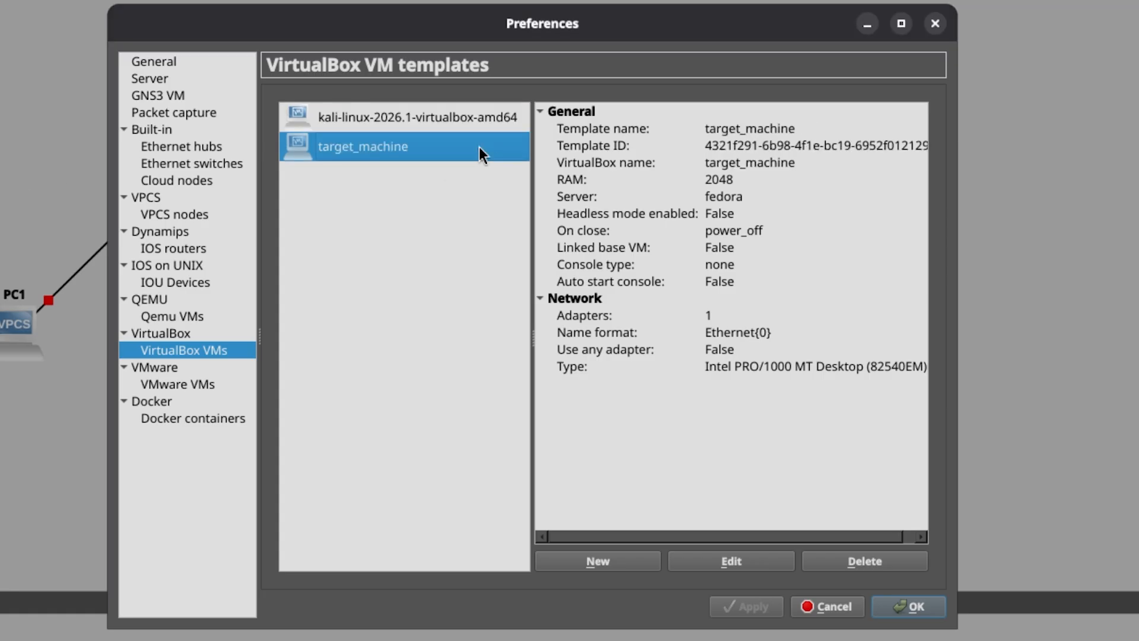
click(897, 560)
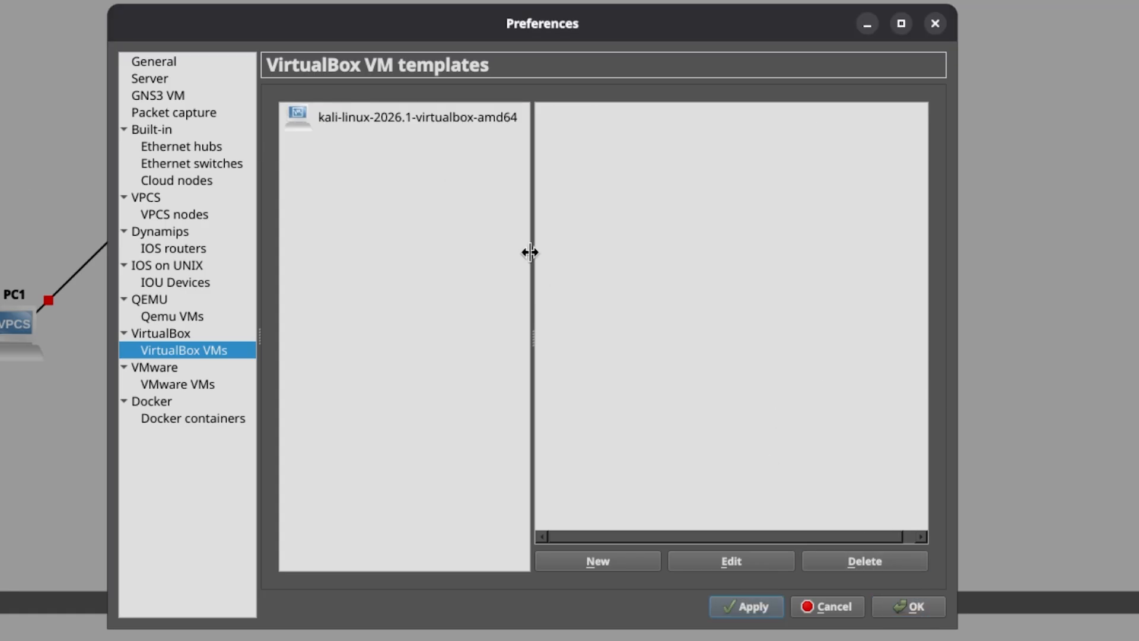
- Create a new VirtualBox VM template from the test_server VM and close the preferences
click(596, 563)
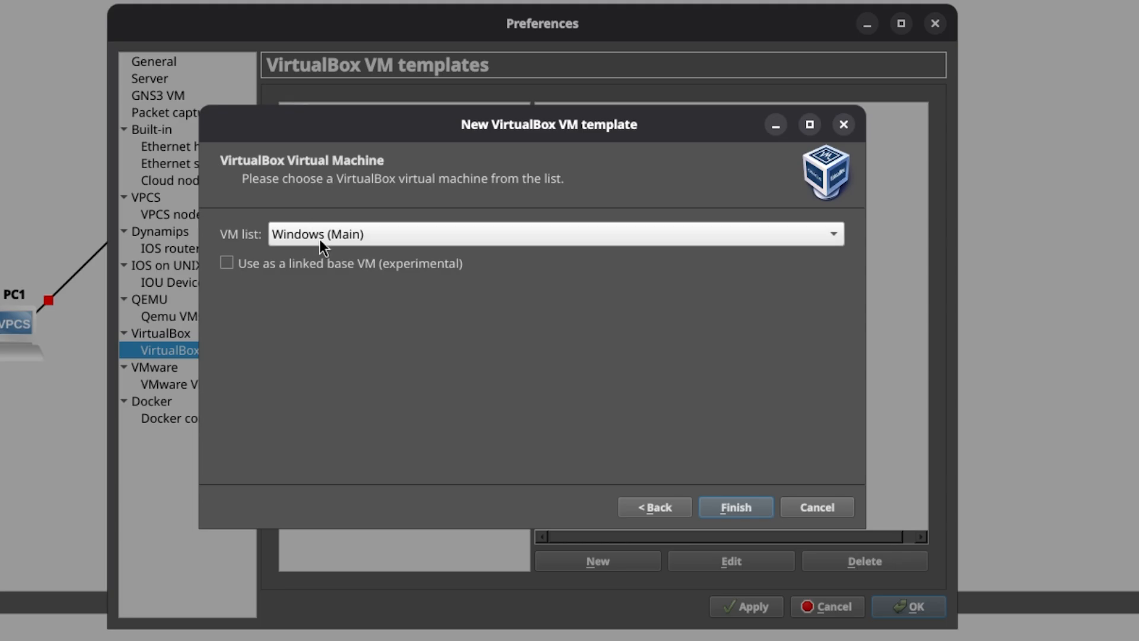
click(320, 239)
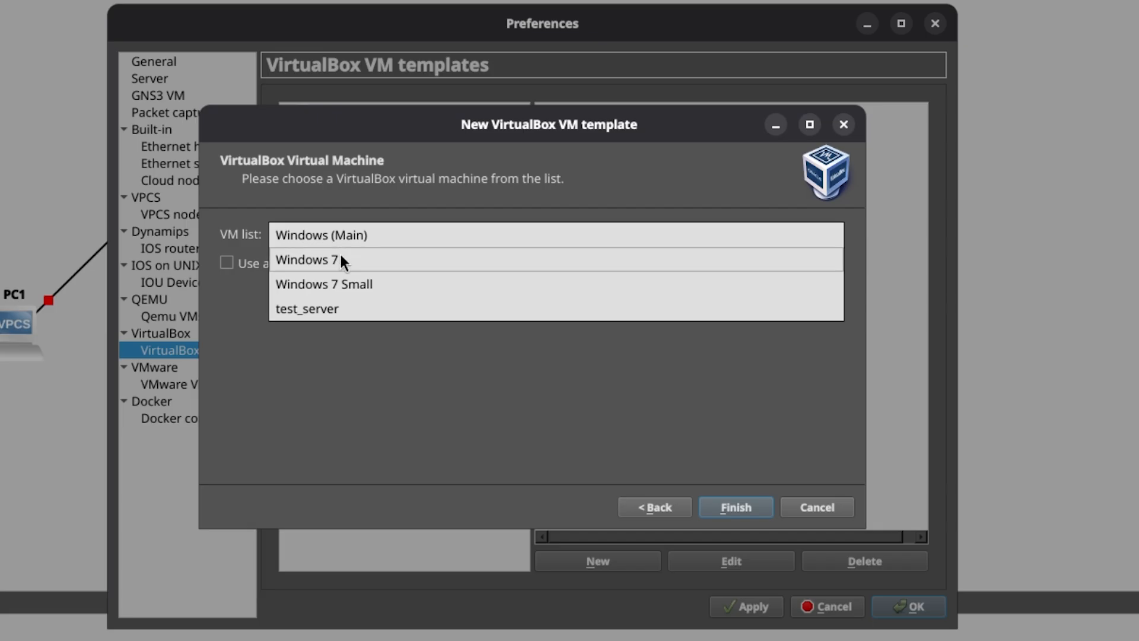
click(322, 319)
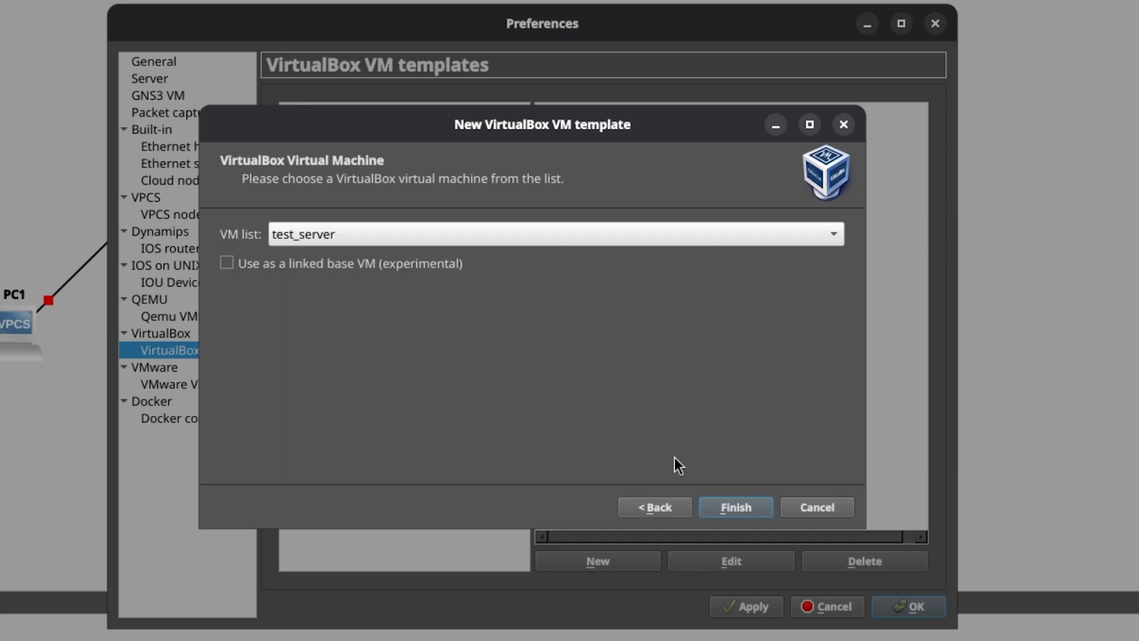
click(743, 504)
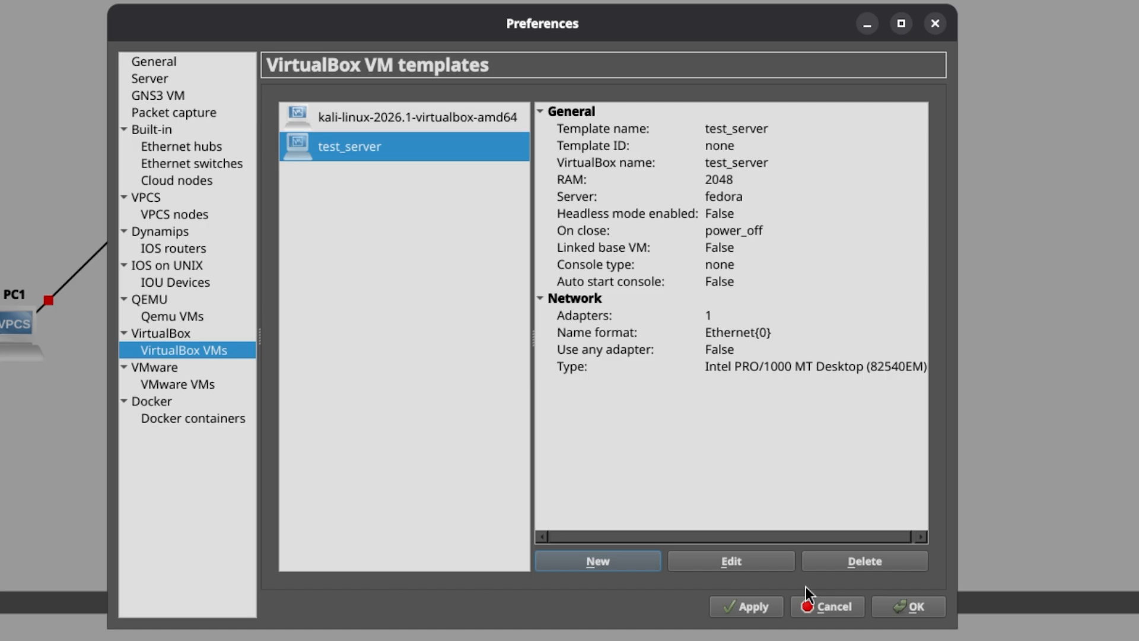
click(916, 607)
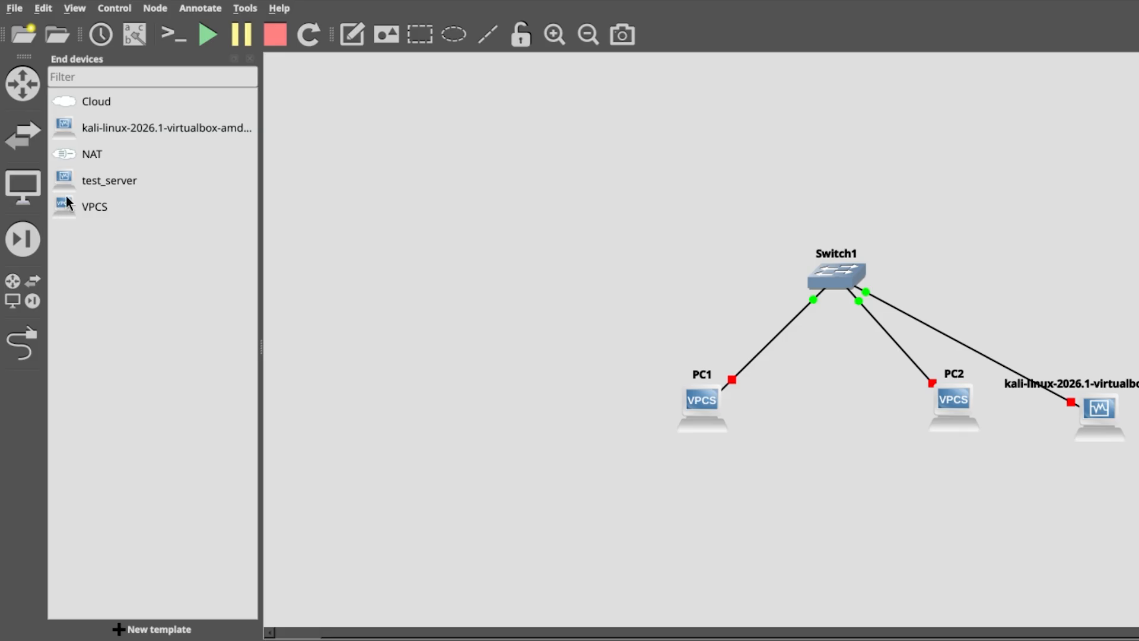
- Place a test_server node left of Switch1 and link it to the switch
click(85, 183)
drag(84, 183, 591, 314)
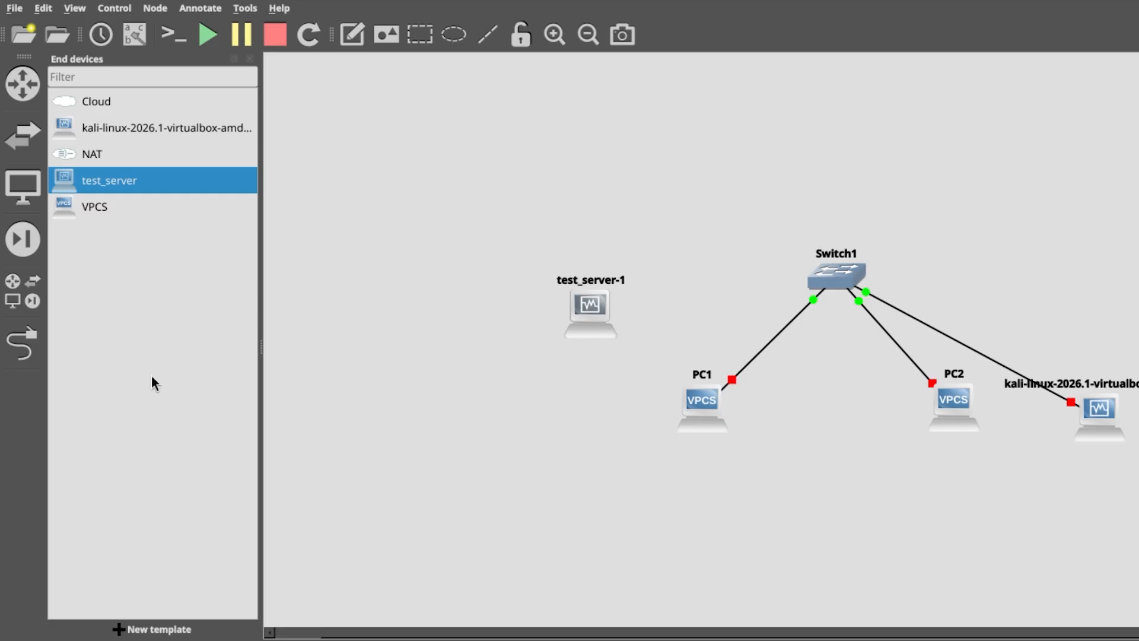
click(32, 343)
click(586, 321)
click(608, 330)
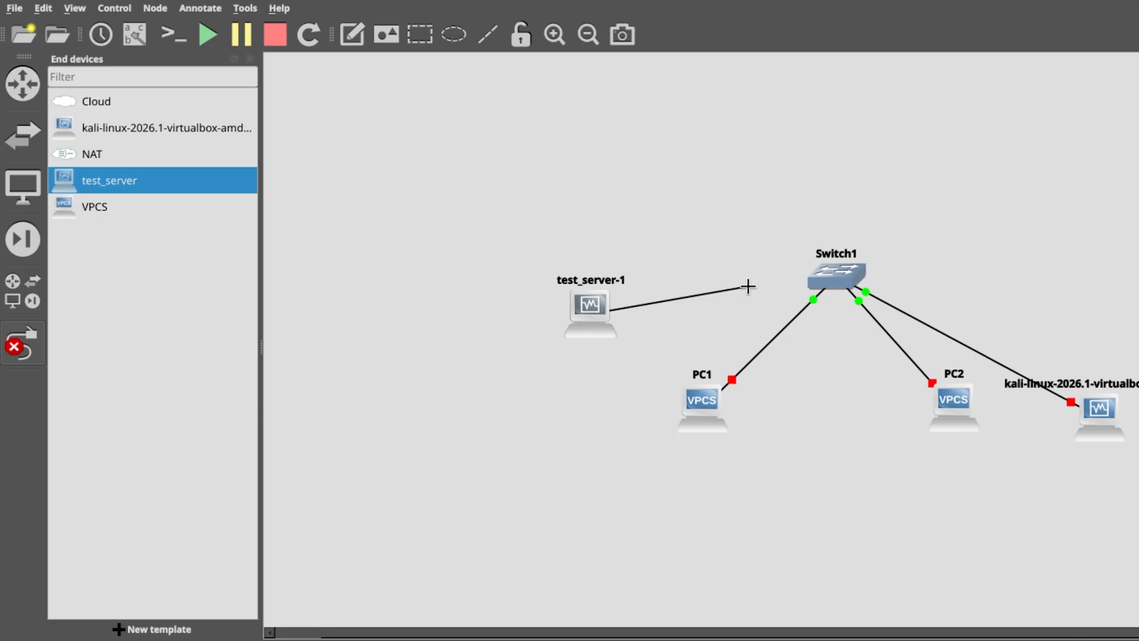
click(821, 279)
click(845, 353)
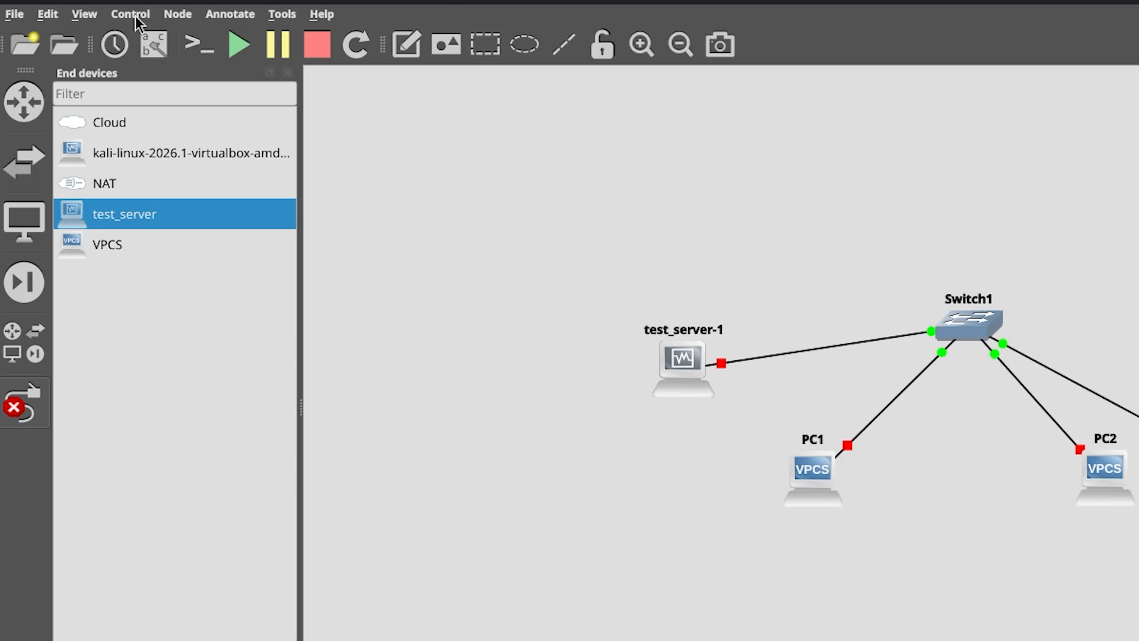
- Set the packet capture reader command to the Wireshark Live Traffic Capture preset and apply it
click(294, 15)
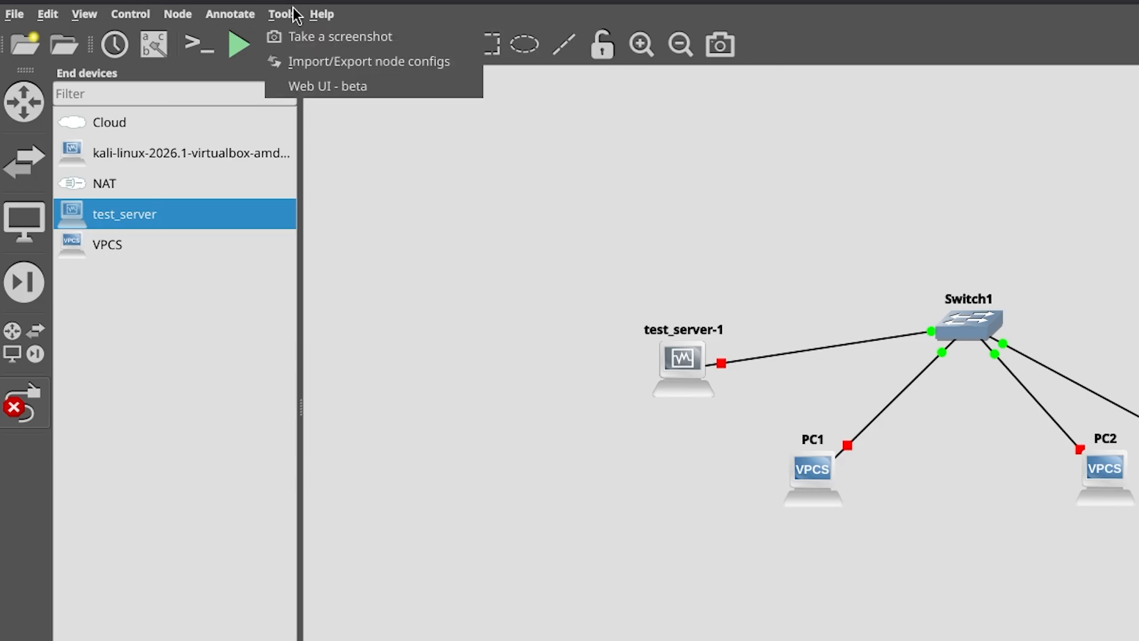
mouse_move(52, 16)
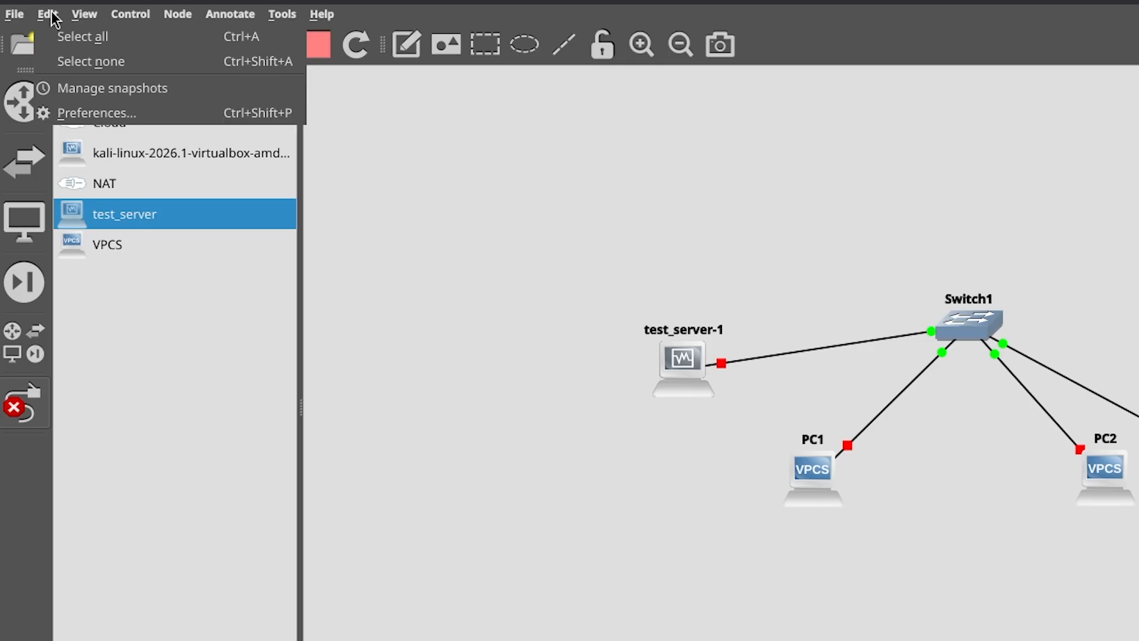
click(96, 110)
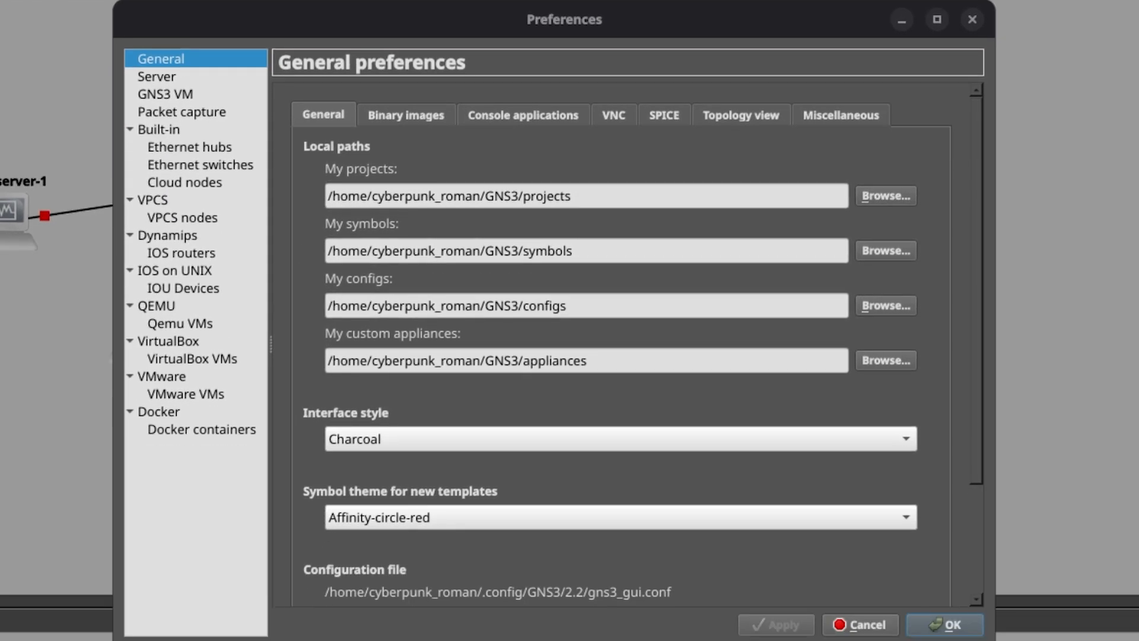
click(188, 109)
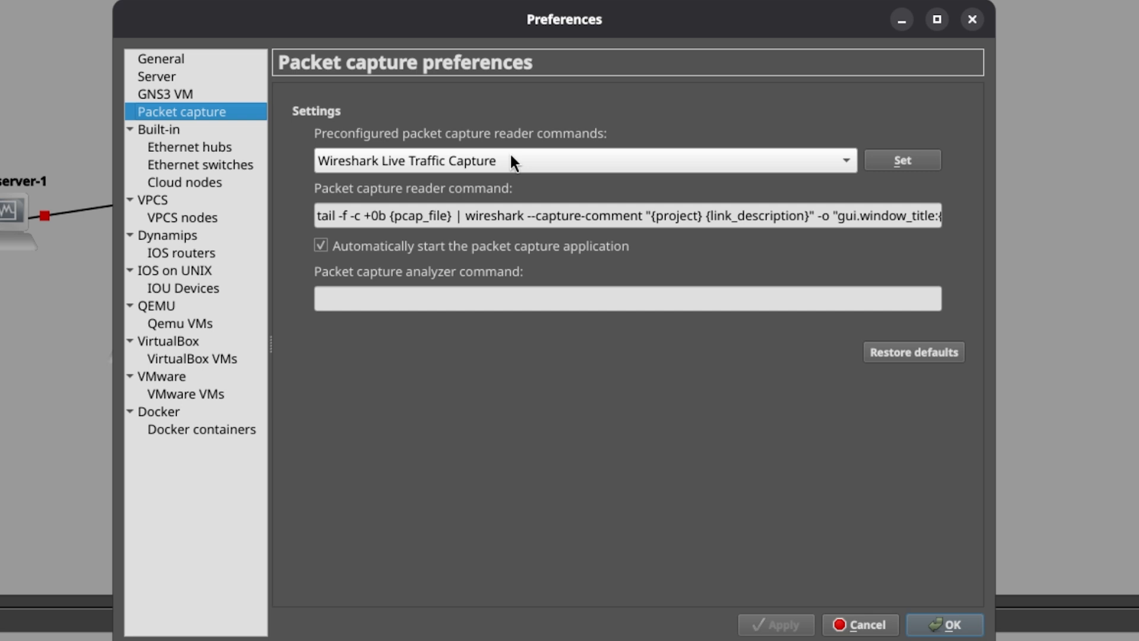
click(924, 161)
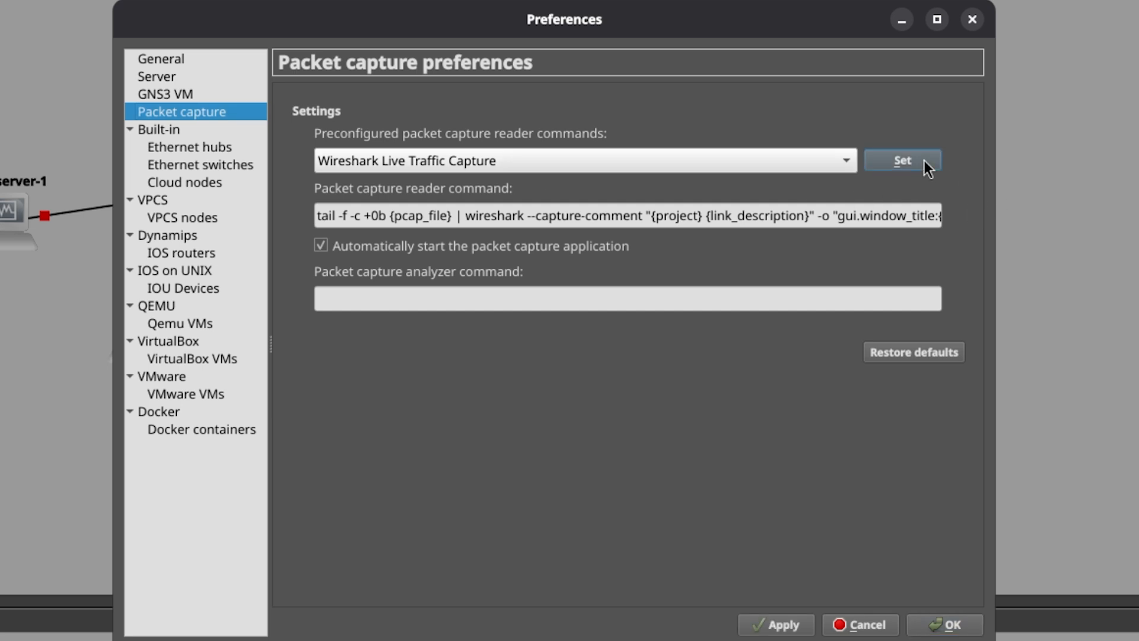
click(783, 628)
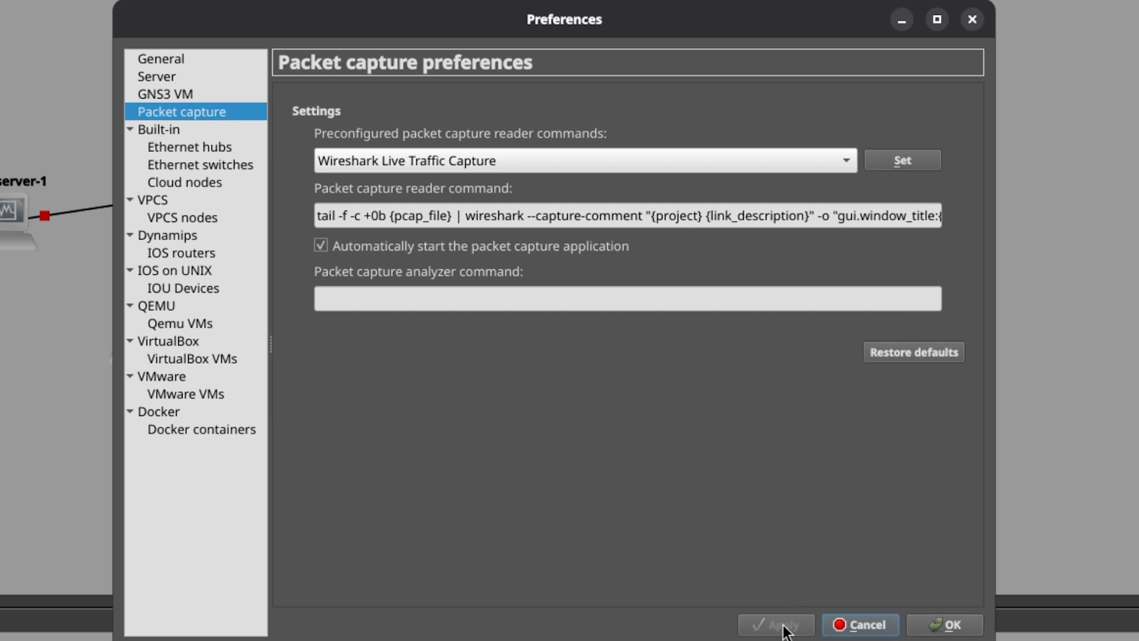
click(959, 631)
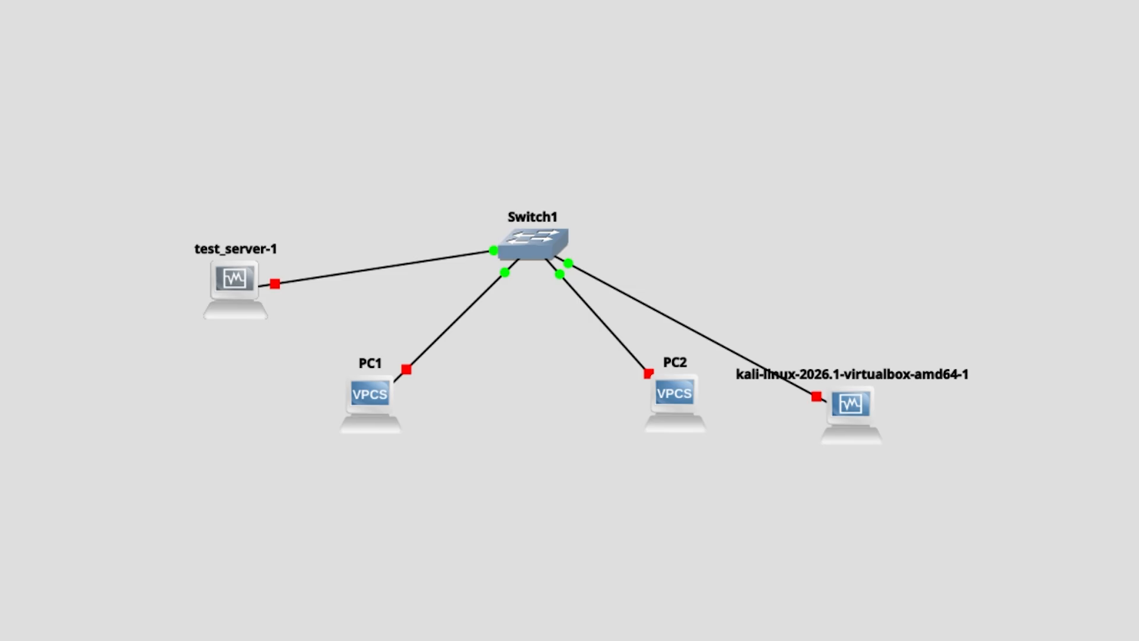
- In a host terminal, add the current user to the wireshark group with sudo usermod -a -G wireshark $USER, and exit the terminal
key(ctrl+alt+t)
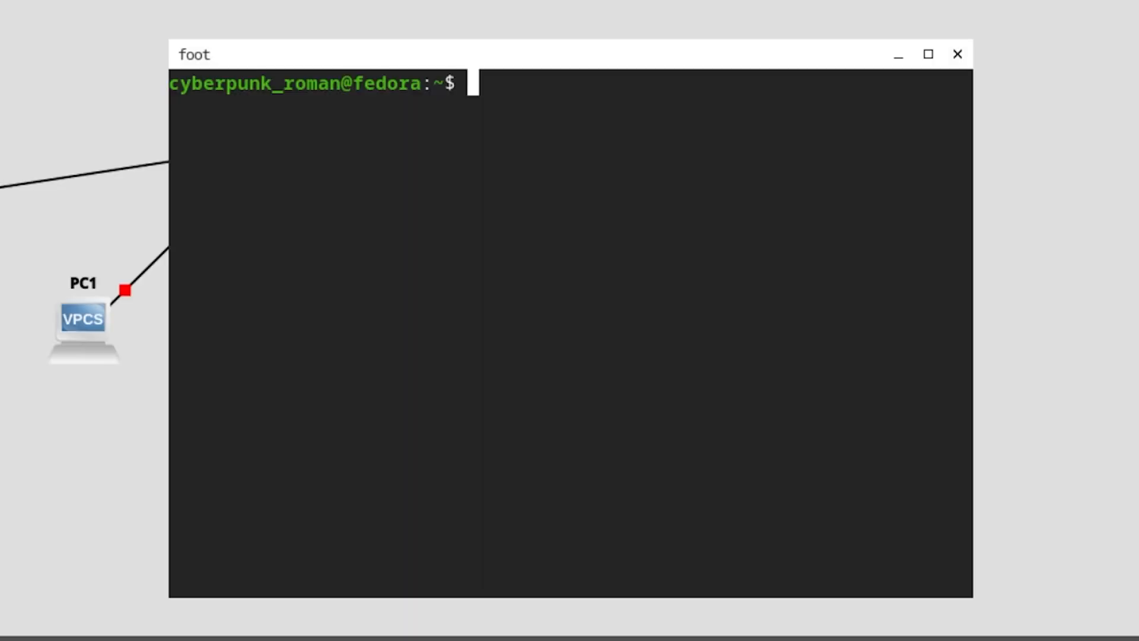
text(sudo use)
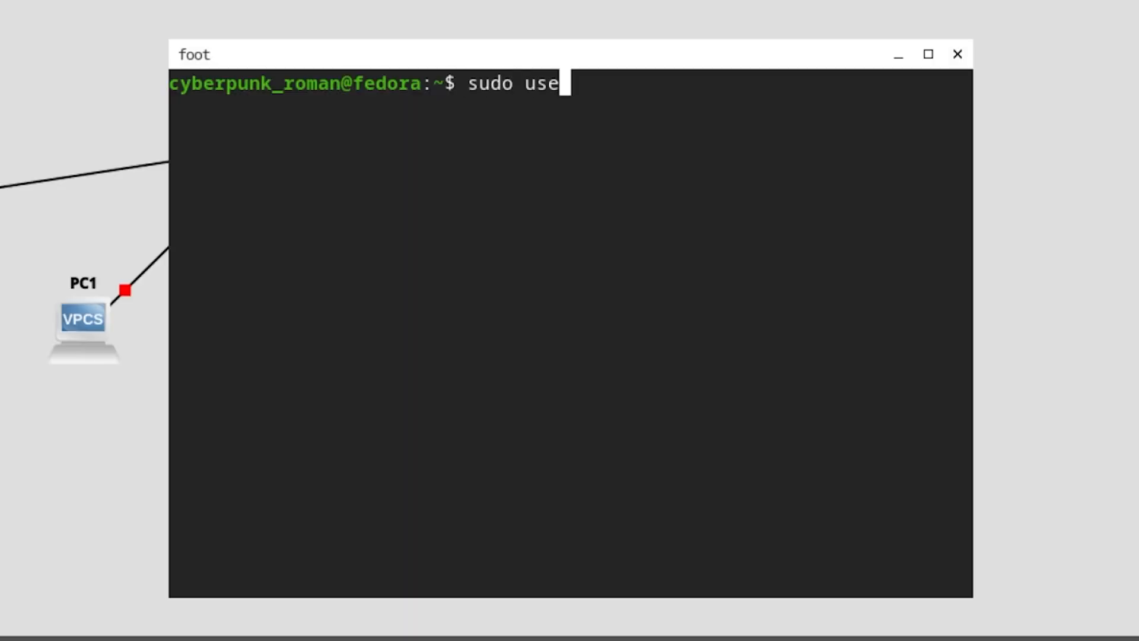
text(rmod -a -)
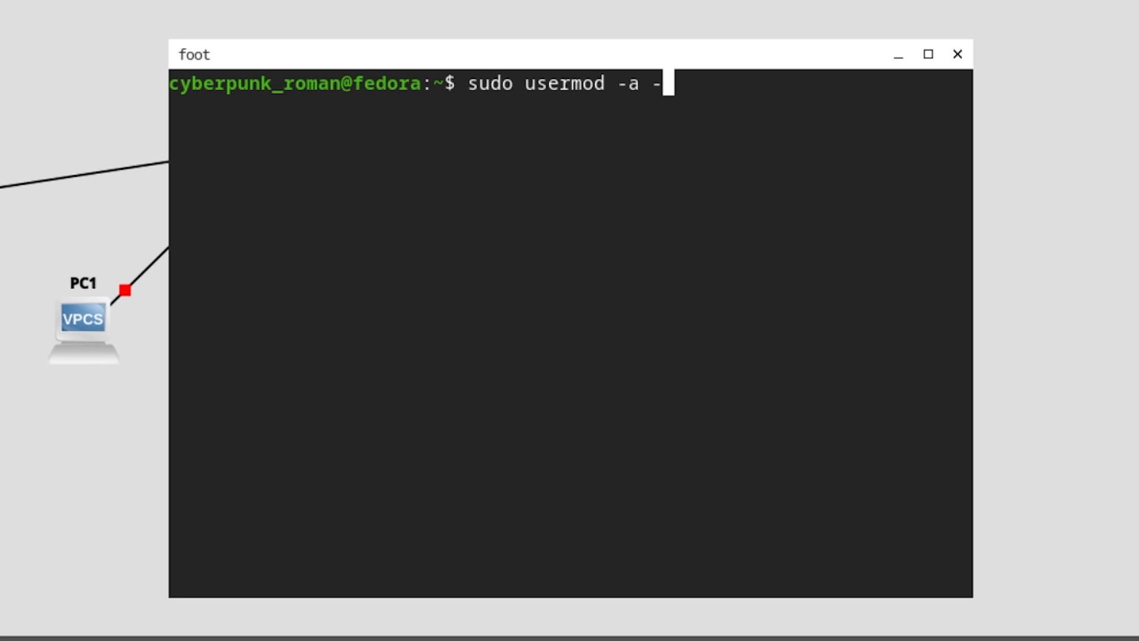
text(G wireshark )
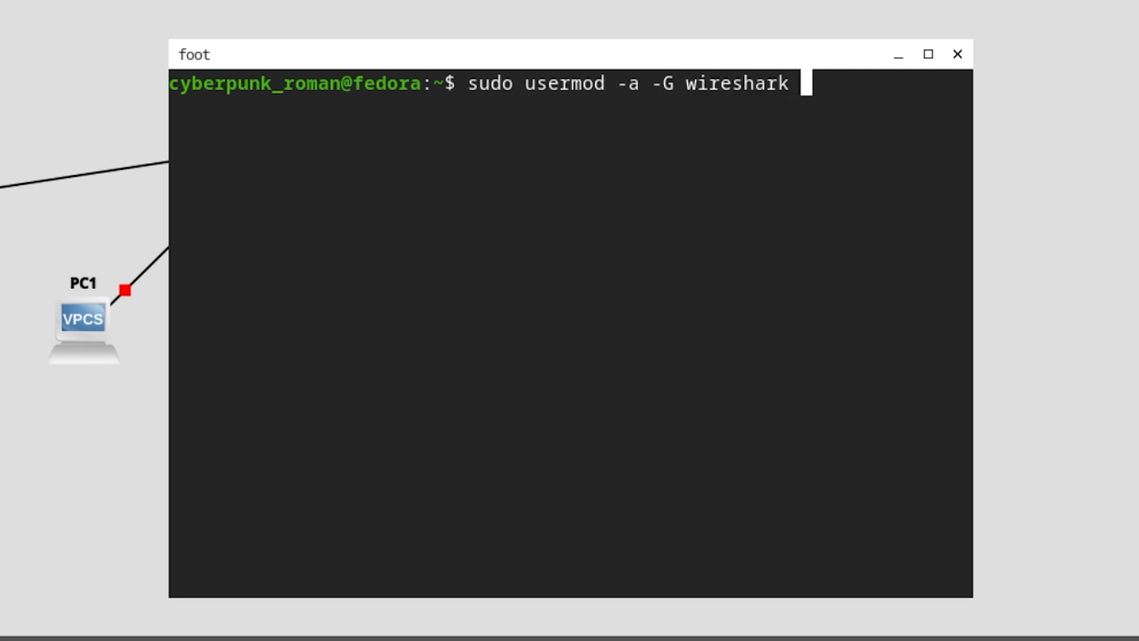
text($USER)
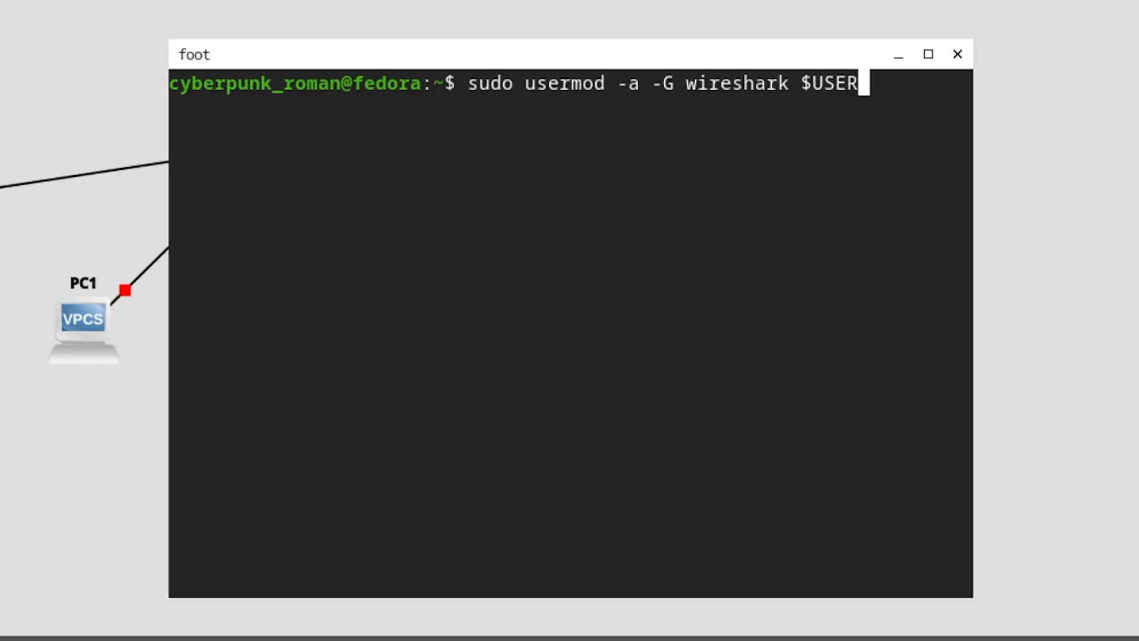
key(BackSpace)
key(BackSpace)
key(BackSpace)
key(BackSpace)
key(BackSpace)
key(BackSpace)
key(BackSpace)
key(BackSpace)
key(BackSpace)
key(BackSpace)
key(BackSpace)
key(BackSpace)
key(BackSpace)
key(BackSpace)
key(BackSpace)
key(BackSpace)
key(BackSpace)
key(BackSpace)
key(BackSpace)
key(BackSpace)
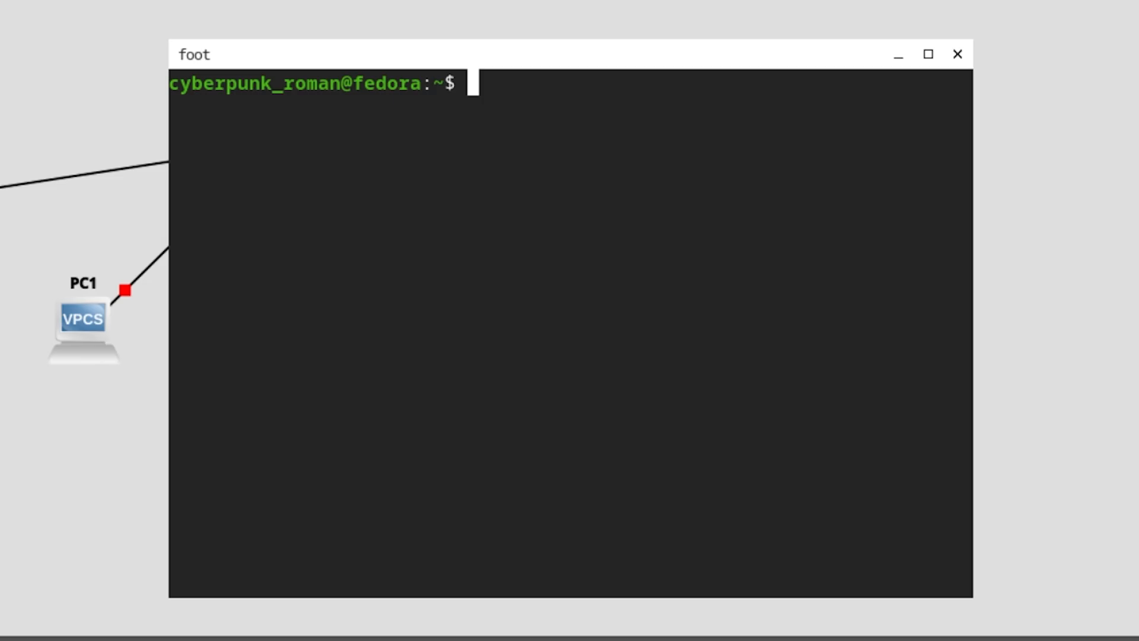
text(exit)
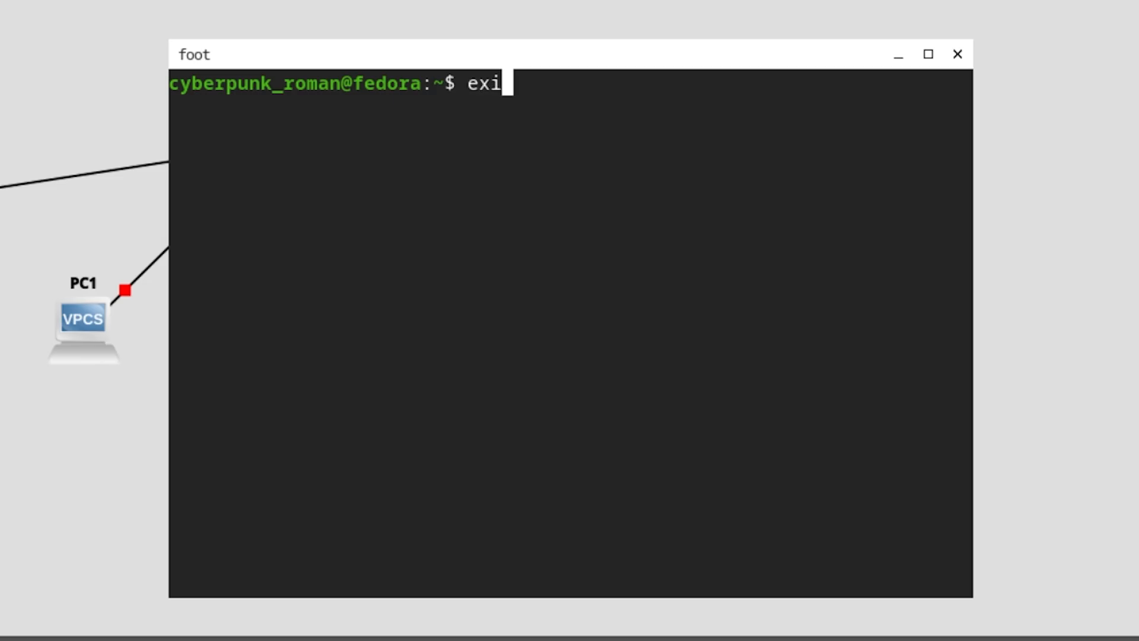
key(Return)
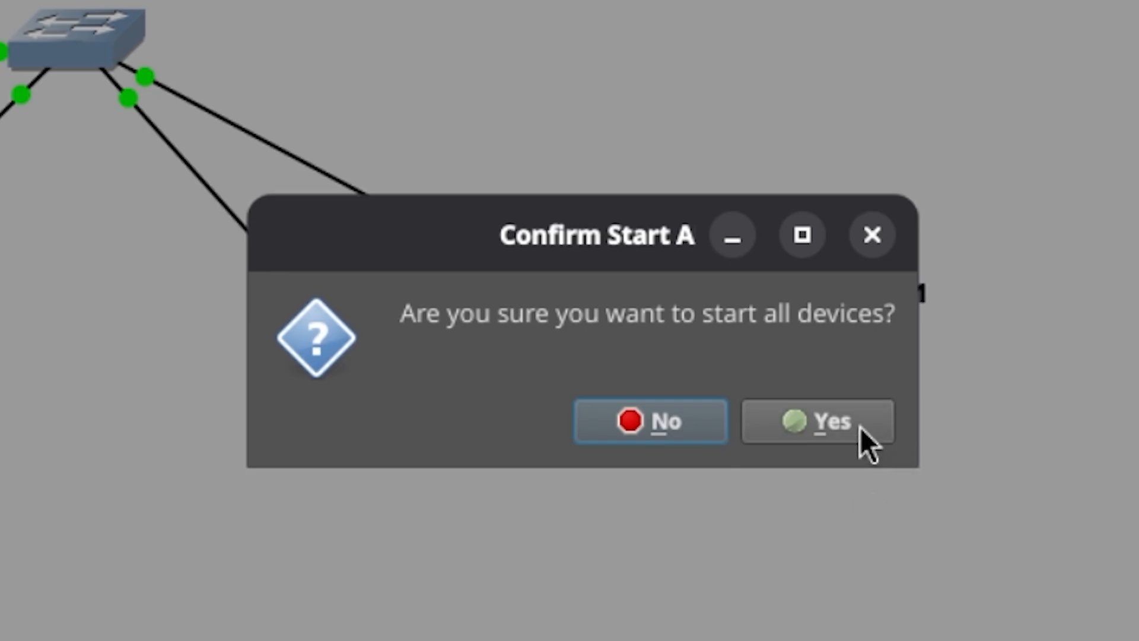
- Start all devices in the topology and widen the Topology Summary panel to check each node
click(862, 427)
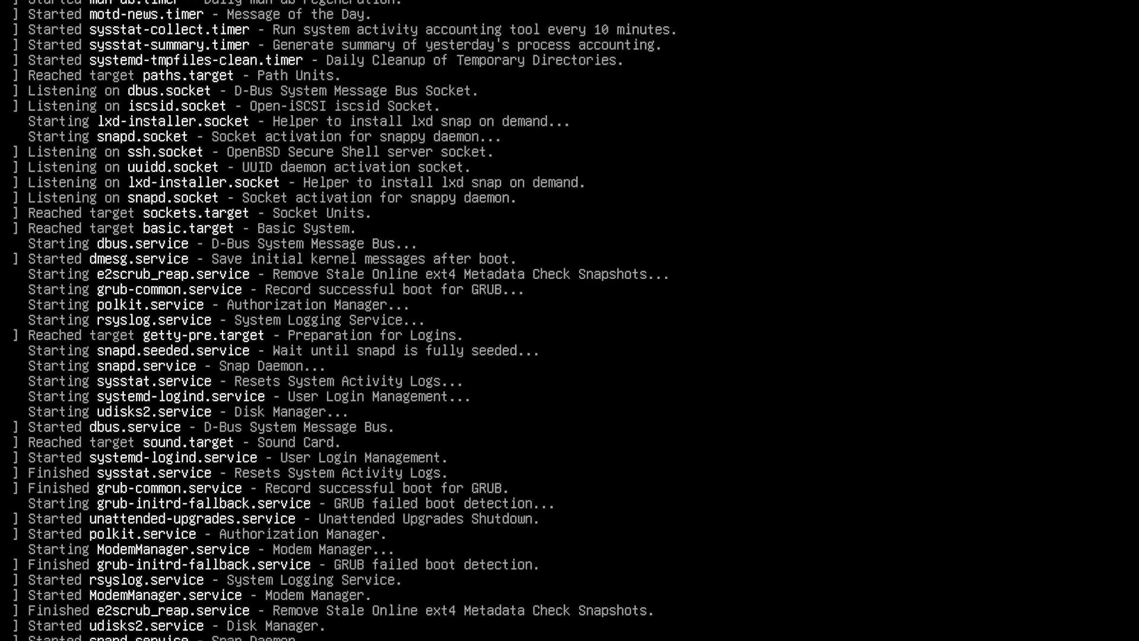
key(alt+Tab)
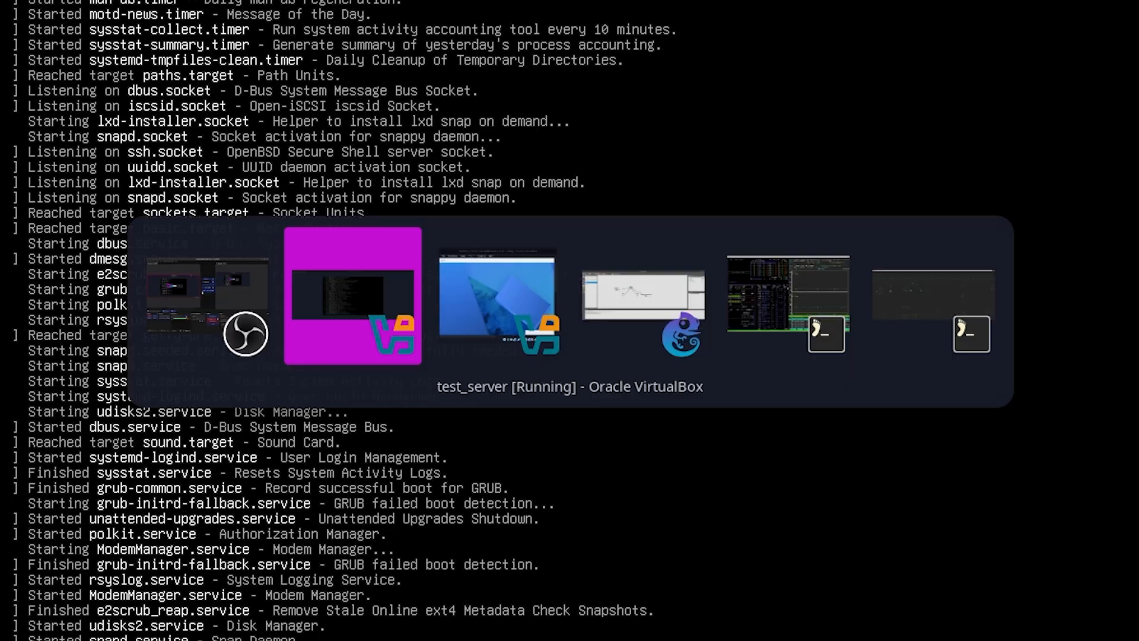
key(alt+Tab)
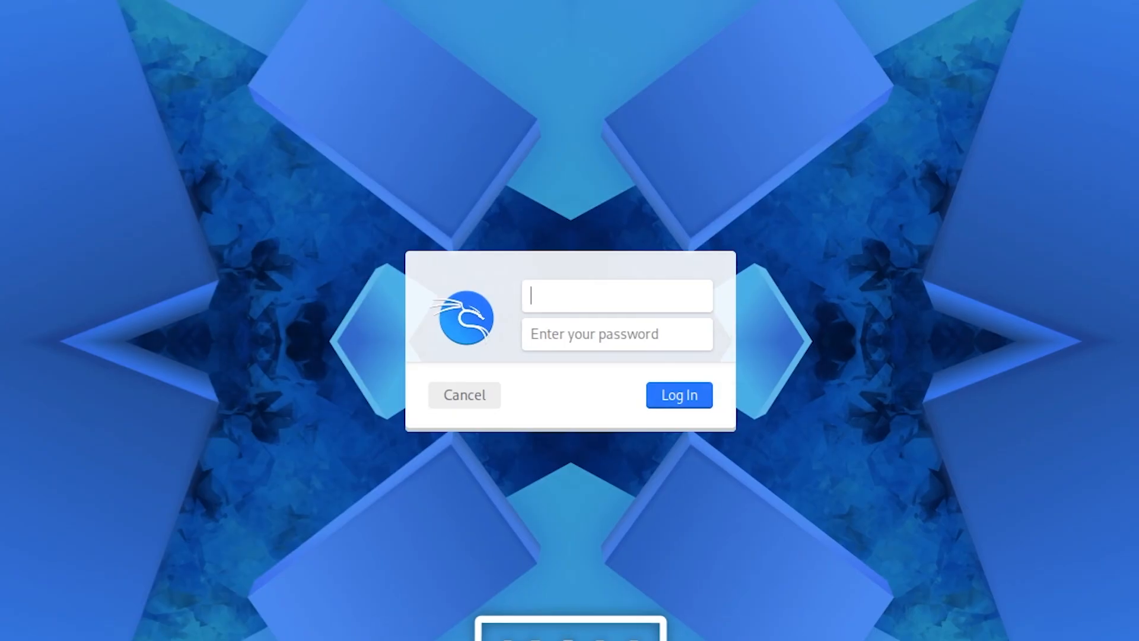
key(alt+Tab)
key(alt+Tab)
key(alt+Tab)
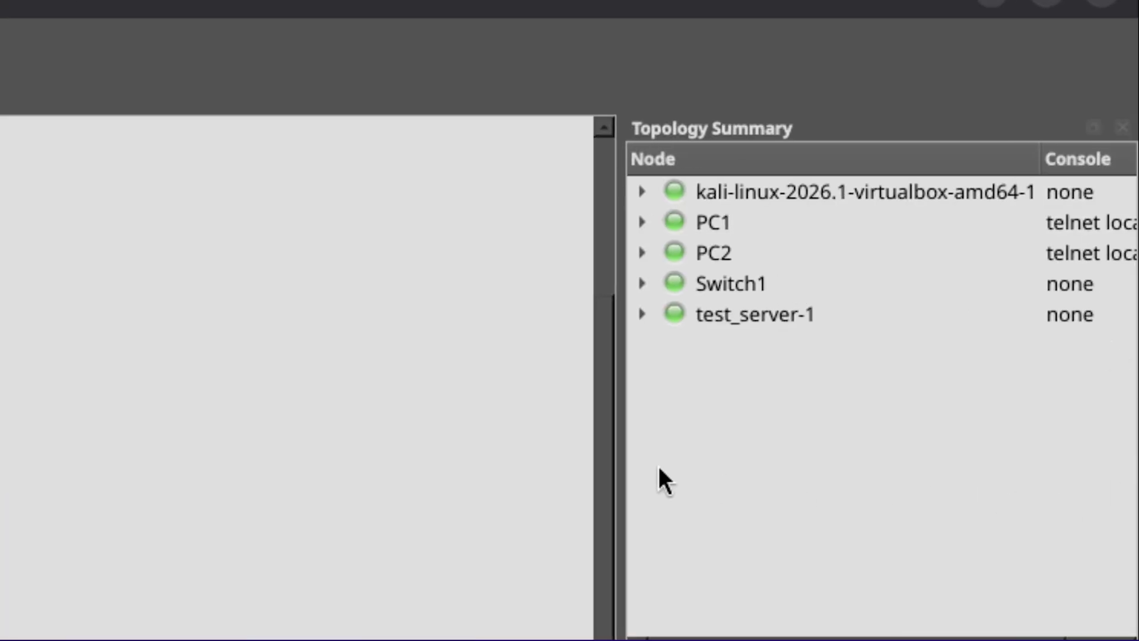
drag(617, 463, 170, 460)
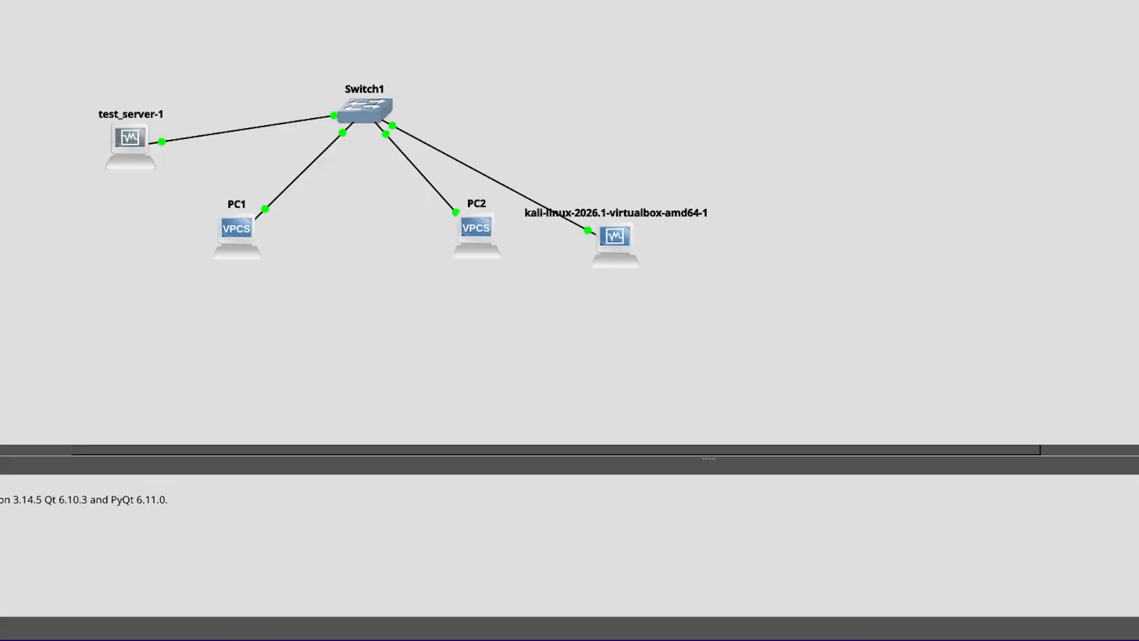
- Switch to the test_server VM console and log in as user test with the account password
key(alt+Tab)
key(alt+Tab)
key(alt+Tab)
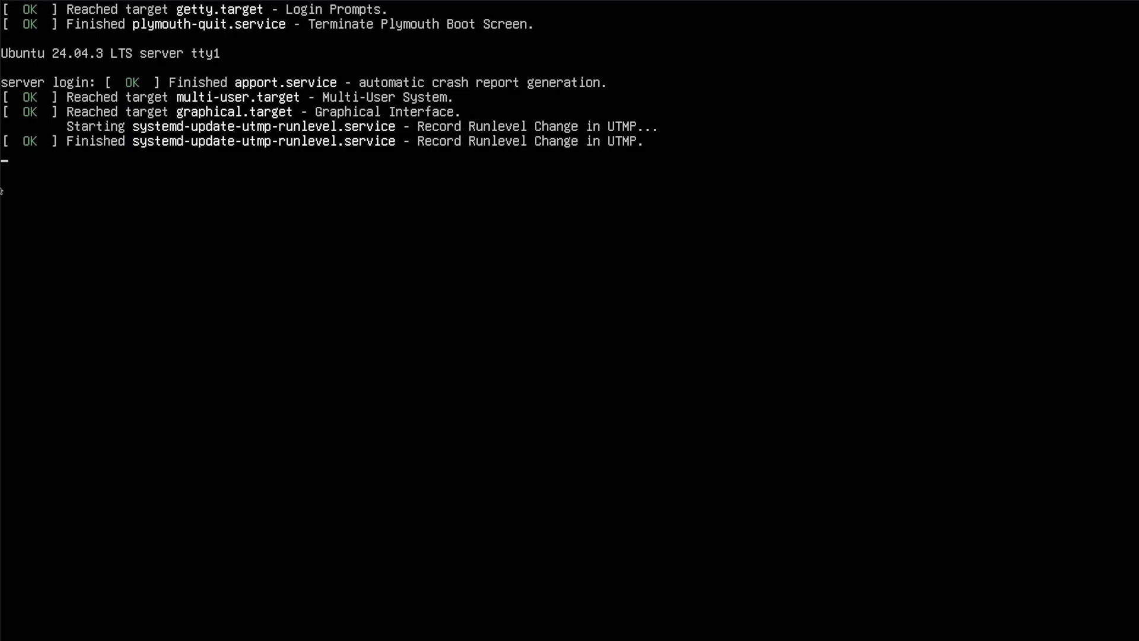
key(Return)
key(Return)
text(test)
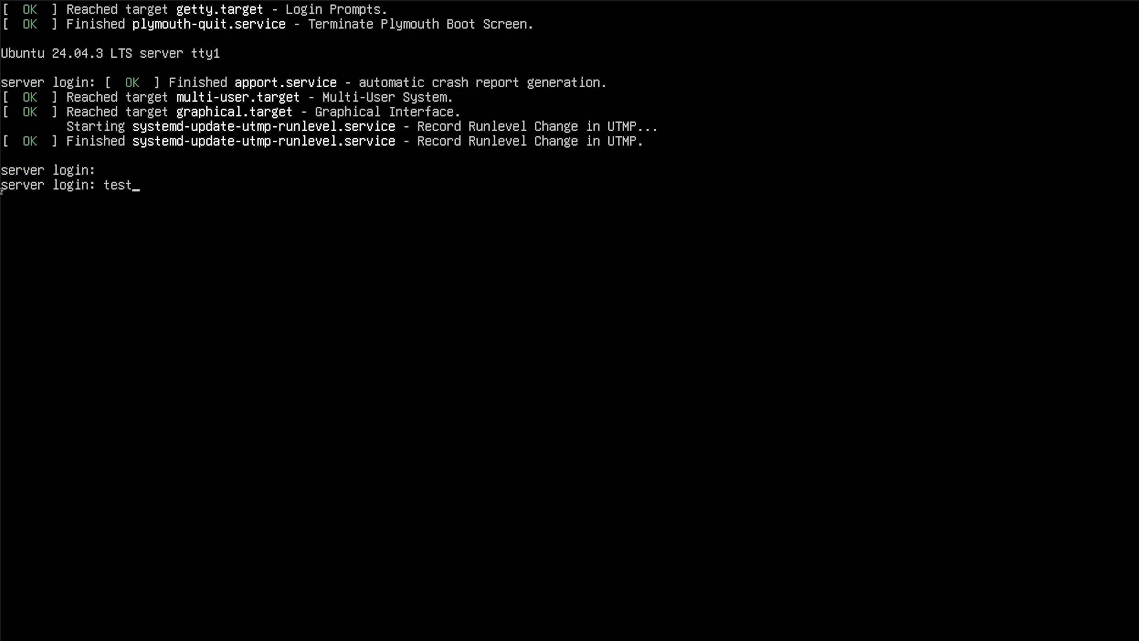
key(Return)
key(Return)
- Try ifconfig on the server, then list its network interfaces with ip addr
key(ctrl+l)
text(ifconfig)
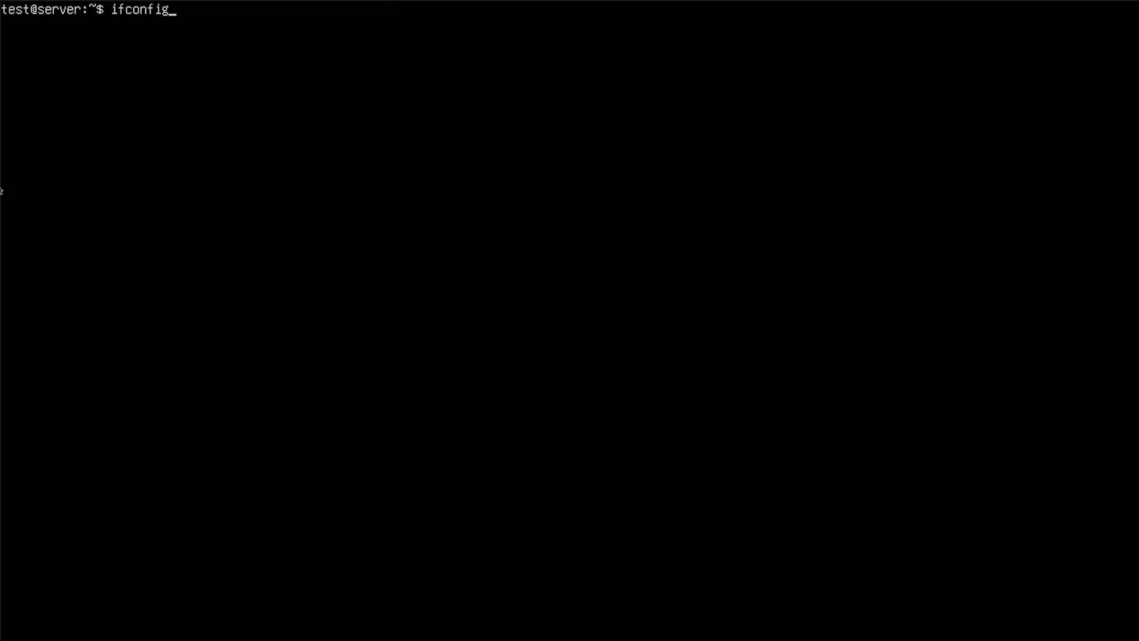
key(Return)
text(clear)
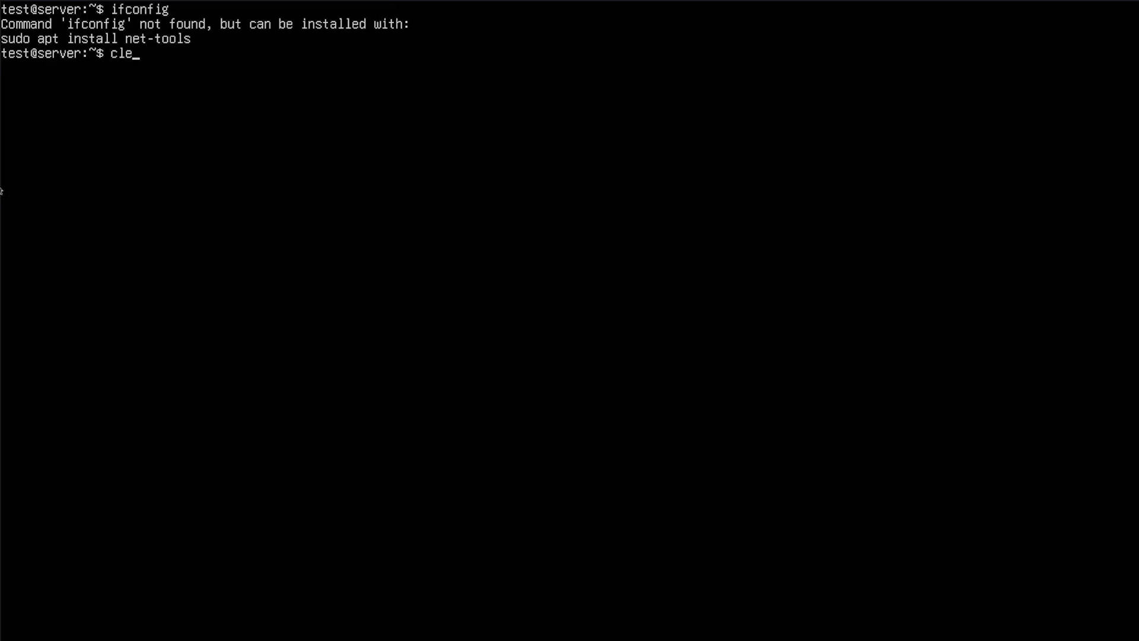
key(Return)
text(ip addr)
key(Return)
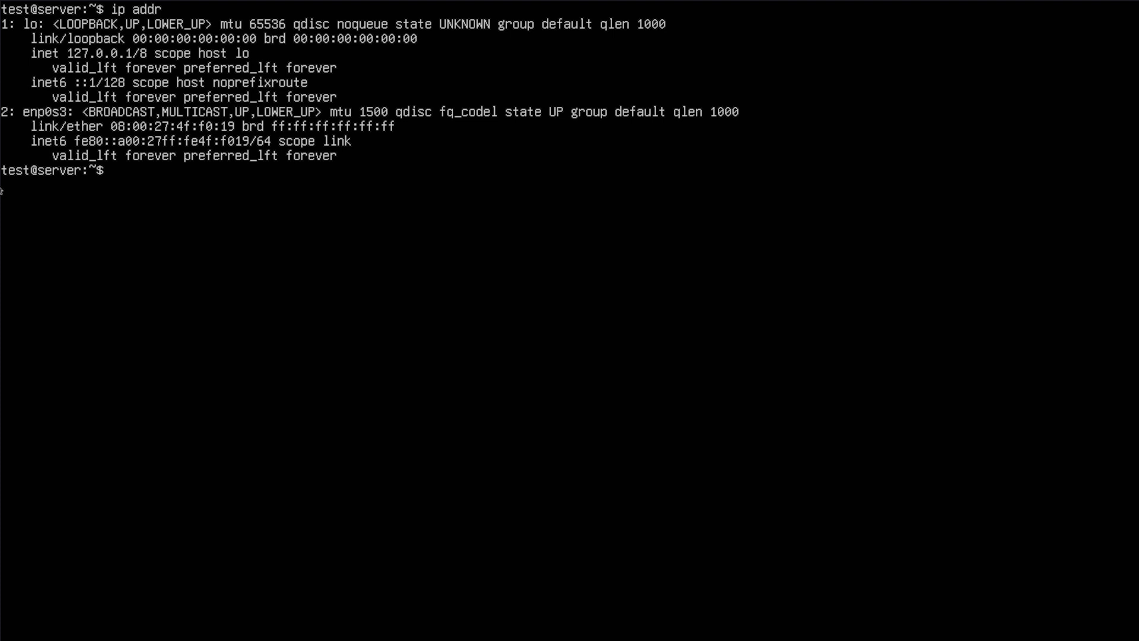
- Switch to the Kali VM and log in as kali with the account password
key(alt+Tab)
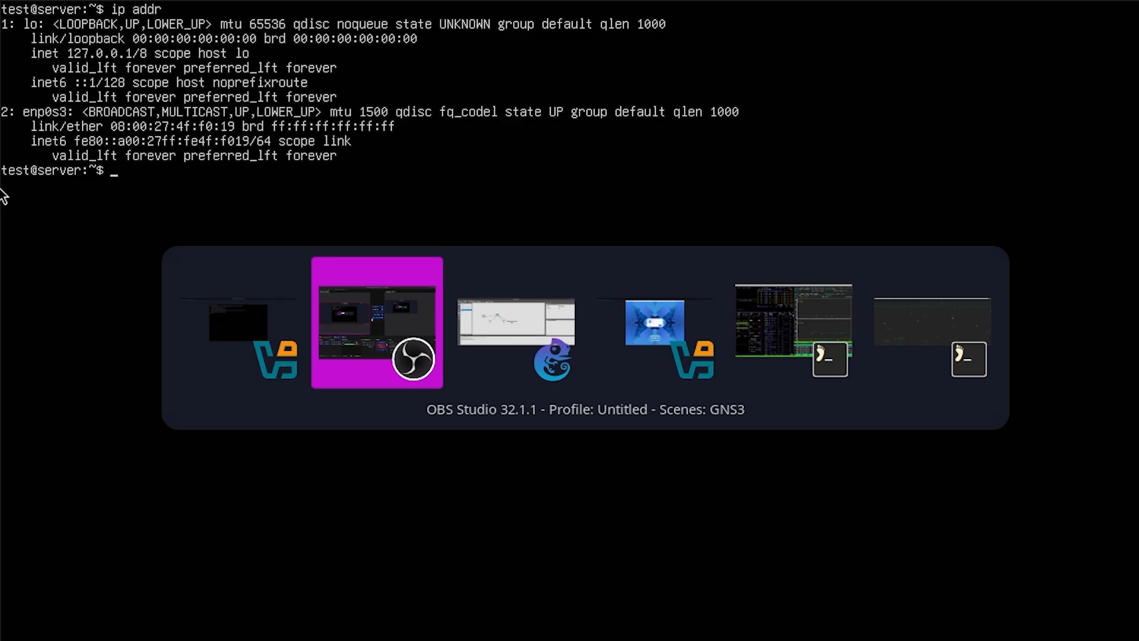
key(alt+Tab)
key(alt+Tab)
text(kali)
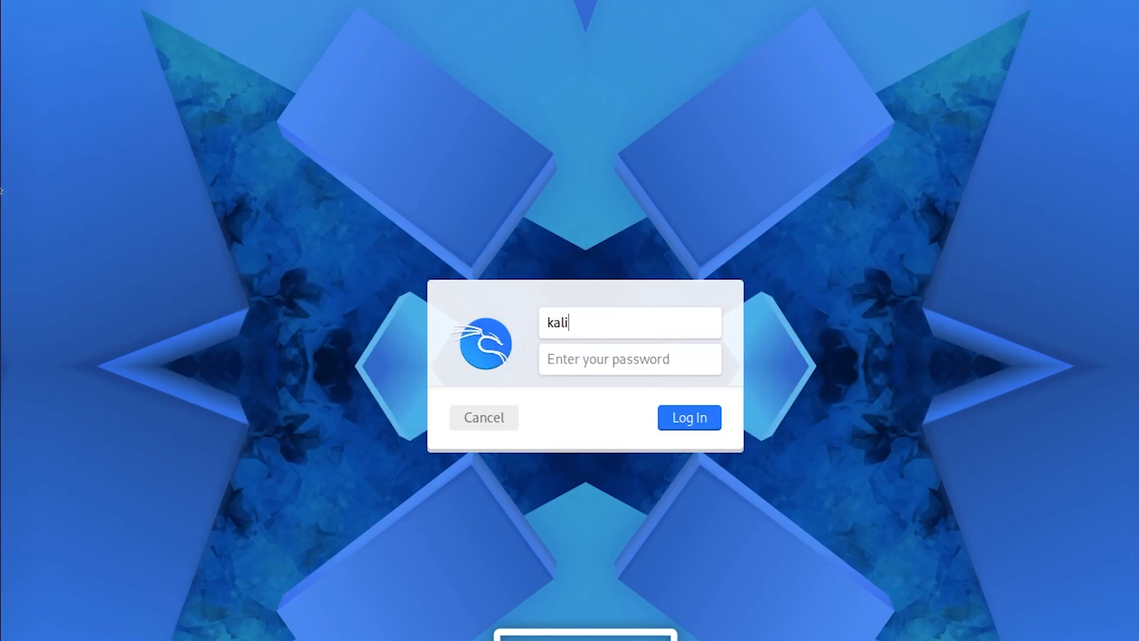
key(Tab)
text(kali)
key(Return)
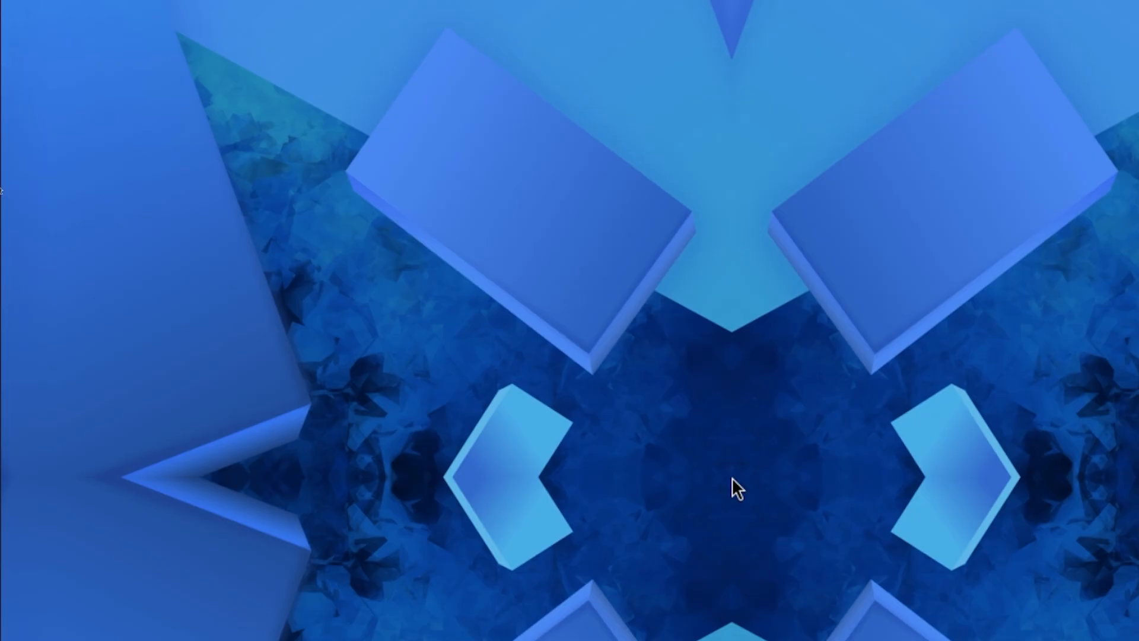
- Open a terminal on Kali and list its network interfaces with ip addr
key(ctrl+alt+t)
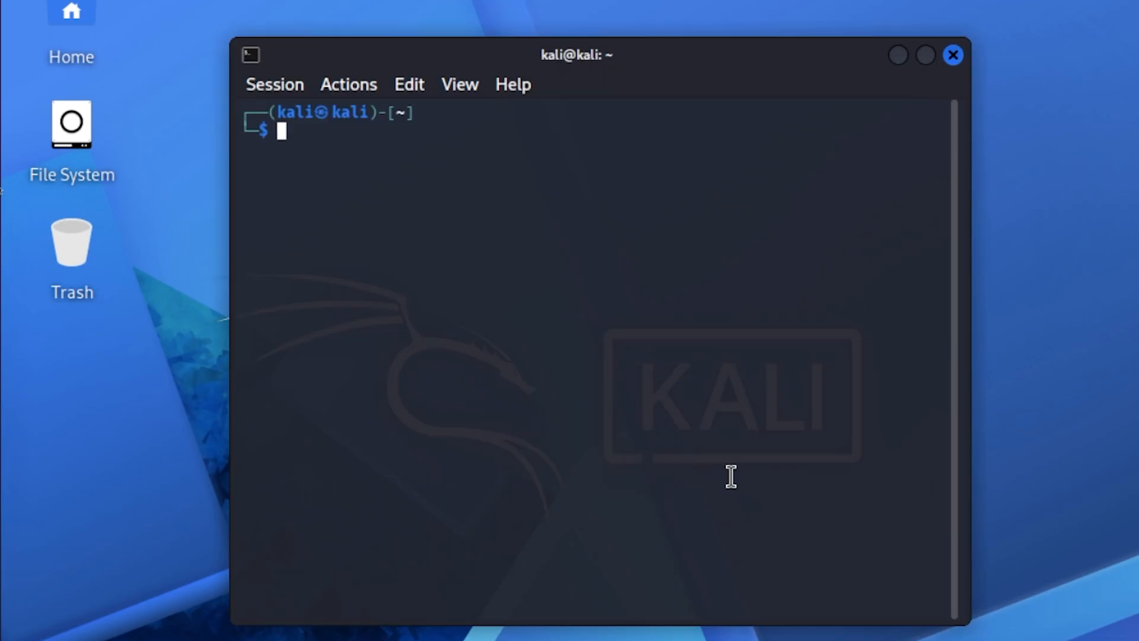
text(ip addr)
key(Return)
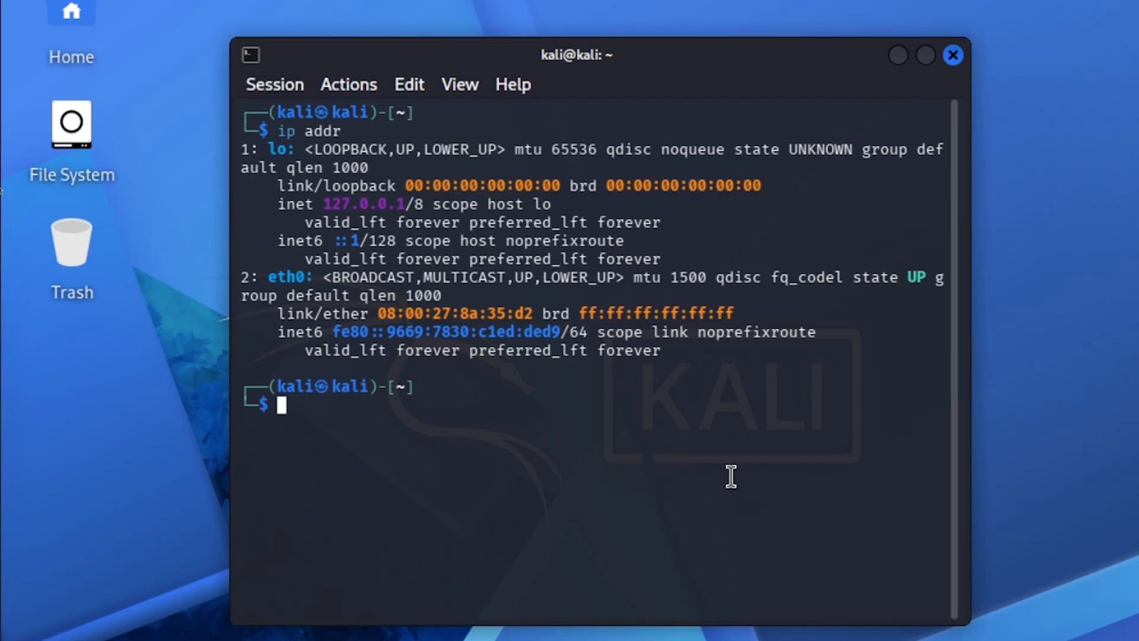
- Return to GNS3, open PC1's console, and exit the extra host terminal that opened with it
key(alt+Tab)
key(alt+Tab)
key(alt+Tab)
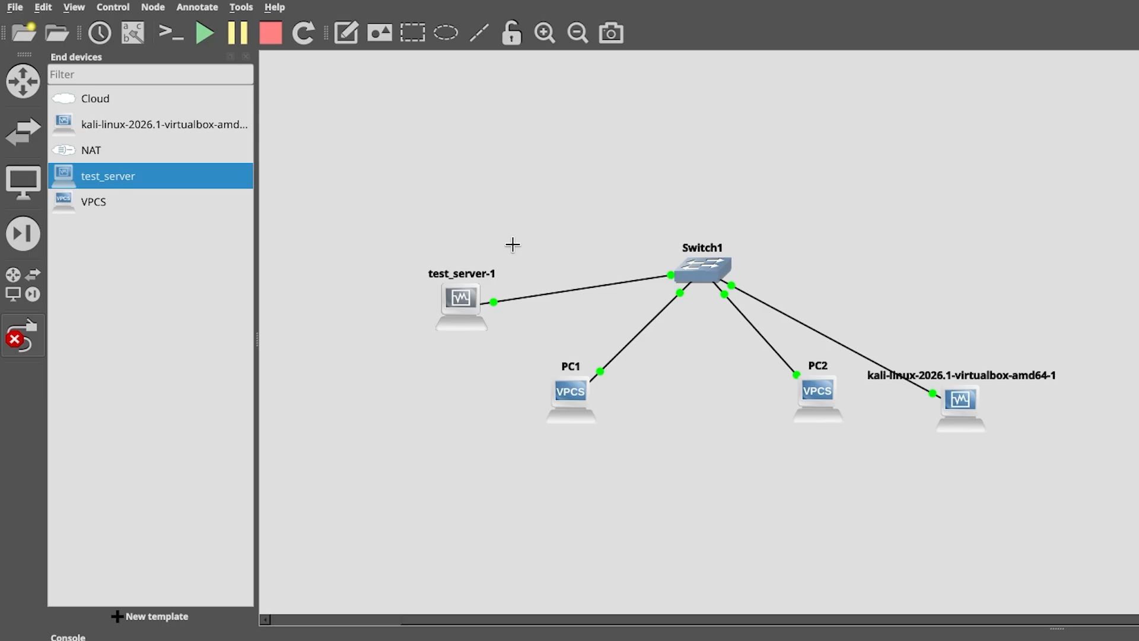
double_click(571, 397)
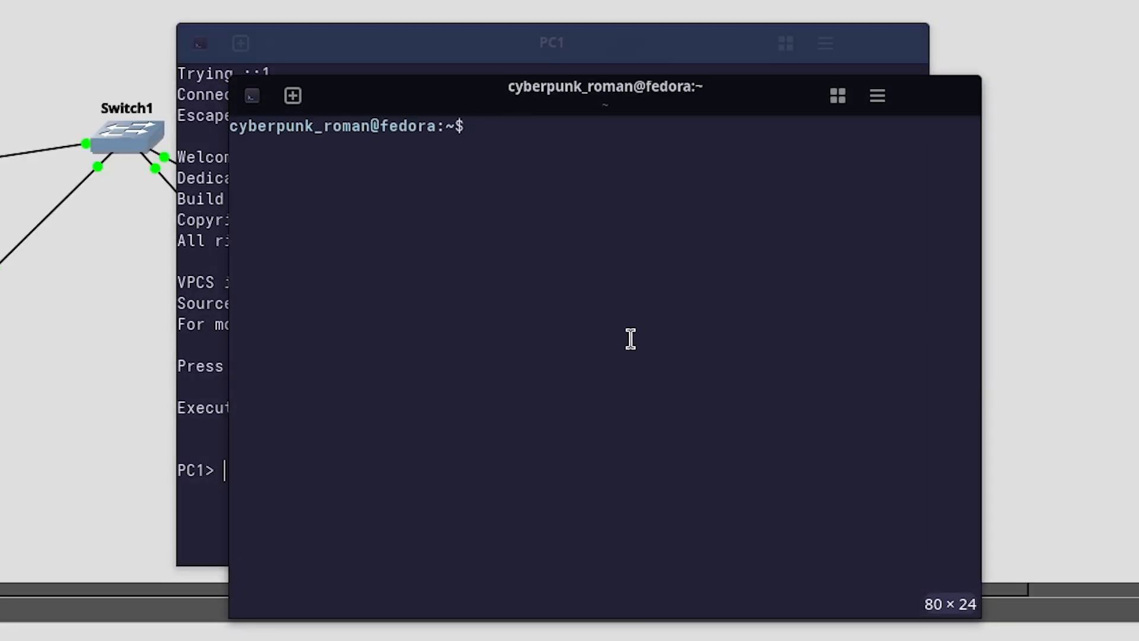
text(exit)
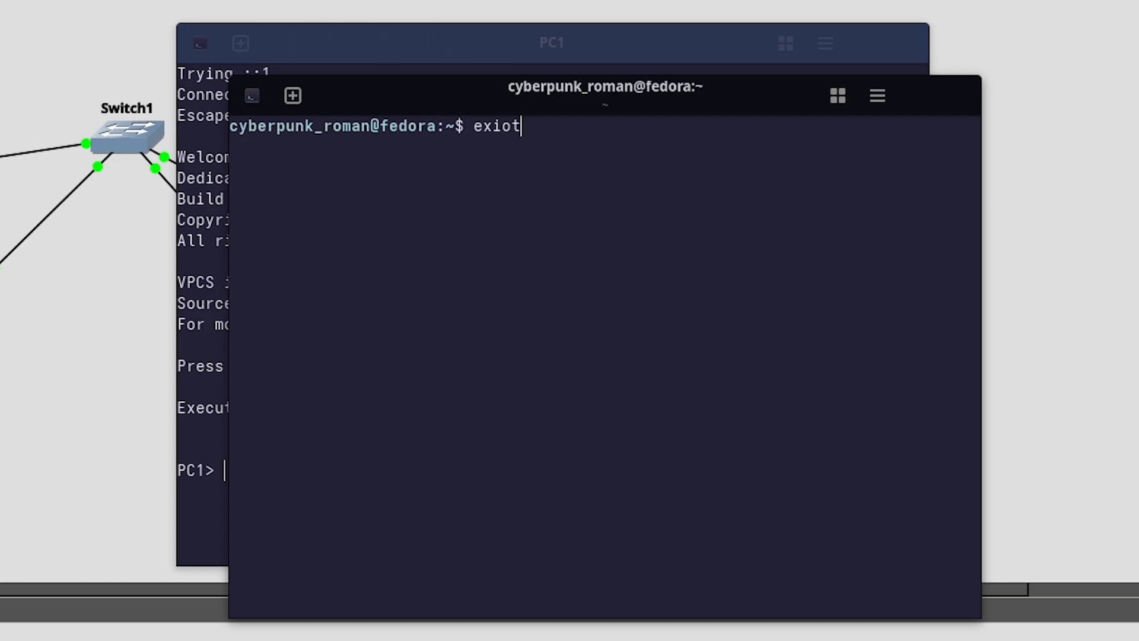
key(BackSpace)
text(t)
key(Return)
- Assign PC1 the IP address 10.0.0.2 with subnet mask 255.255.255.0 using the VPCS ip command
text(i)
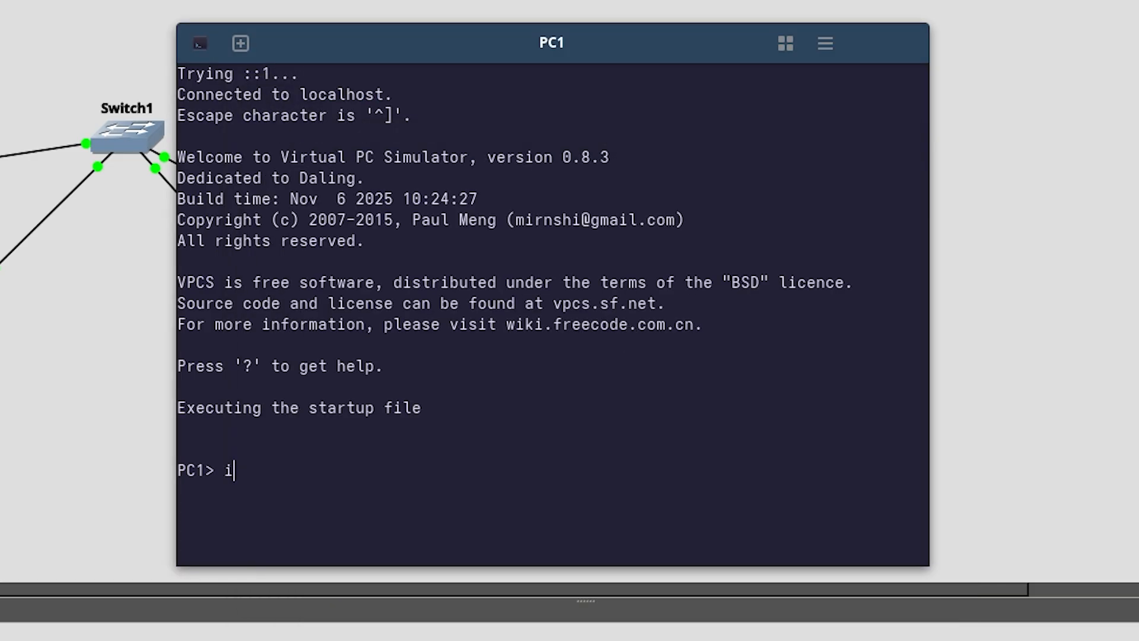
text(p addr 10.0)
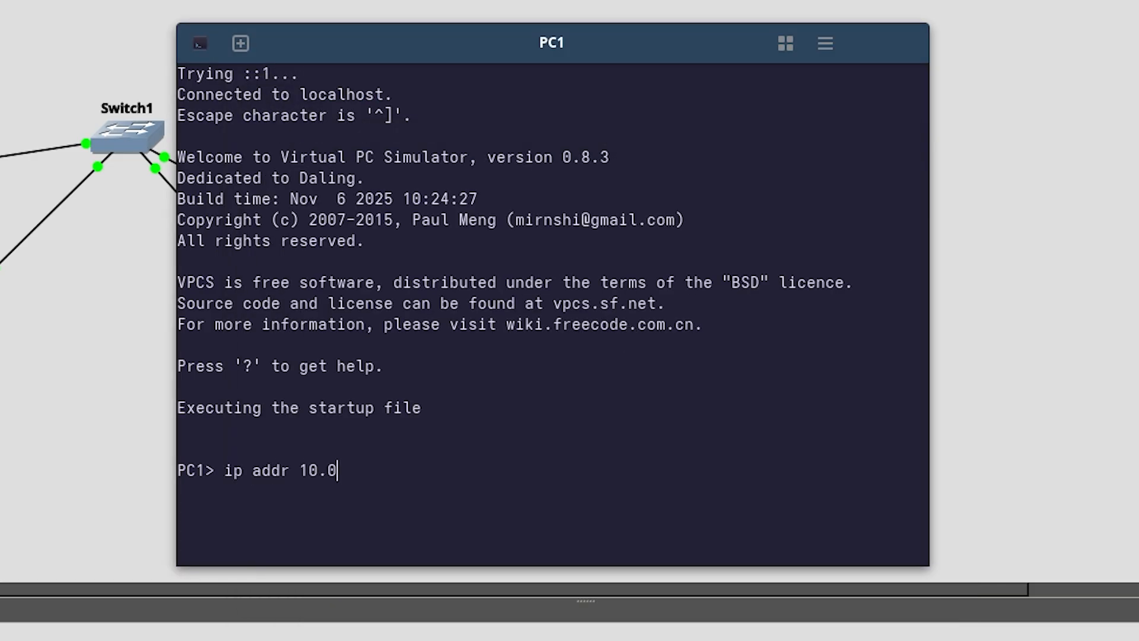
text(.0.2 255.255.255.0)
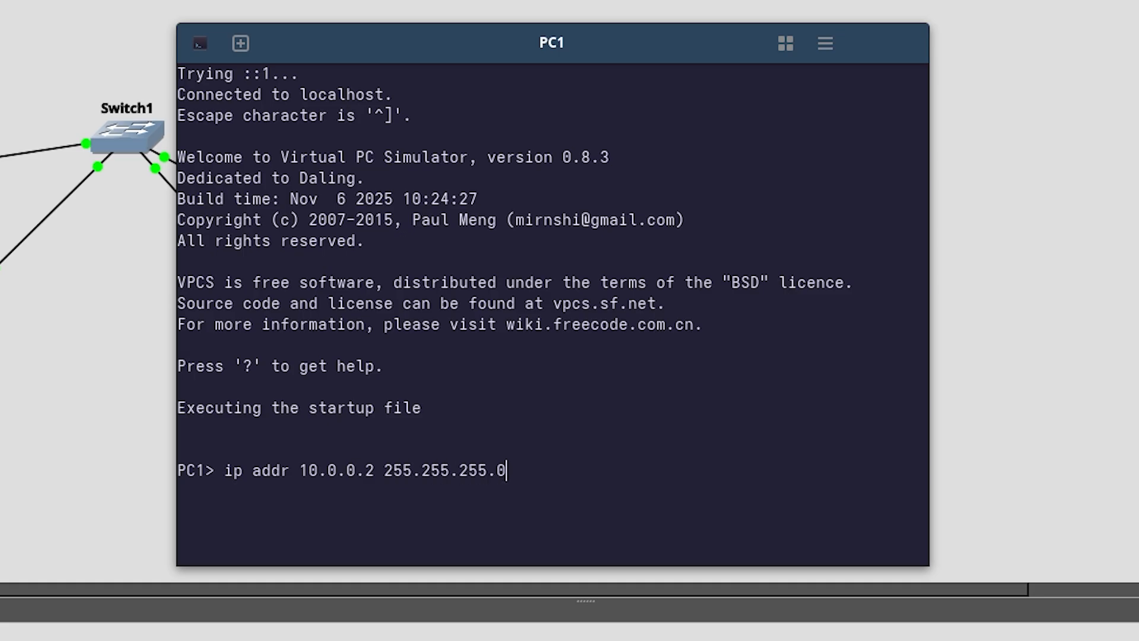
key(Return)
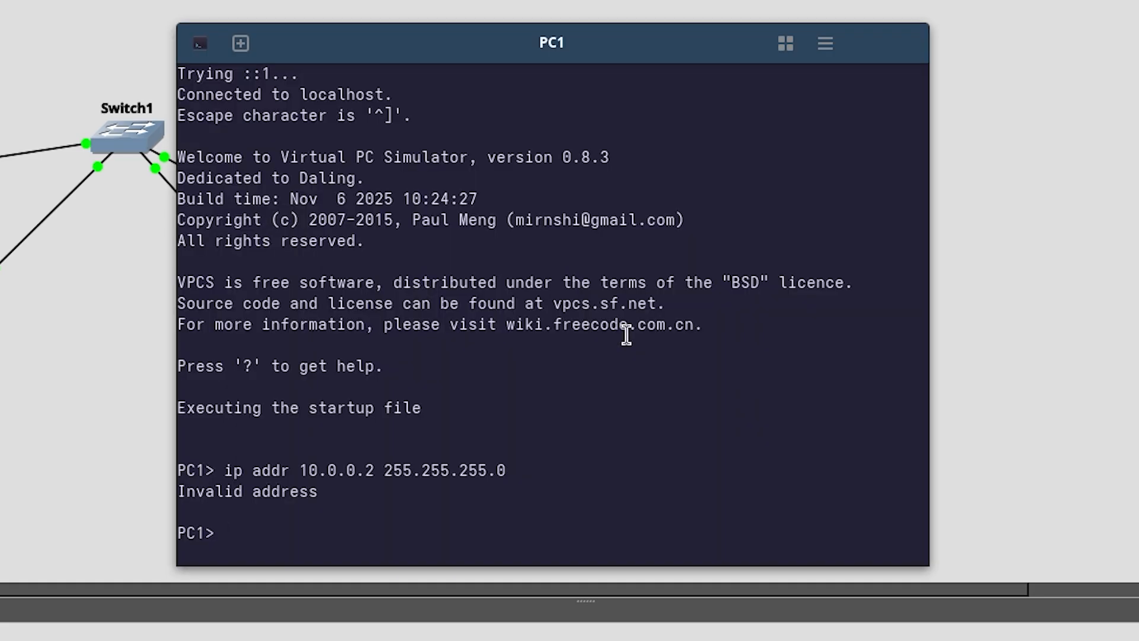
key(Up)
key(Left)
key(Left)
key(Left)
key(Left)
key(Left)
key(Left)
key(Left)
key(Left)
key(Left)
key(Left)
key(Left)
key(Left)
key(Left)
key(Left)
key(Left)
key(Left)
key(Left)
key(Left)
key(Left)
key(Left)
key(Left)
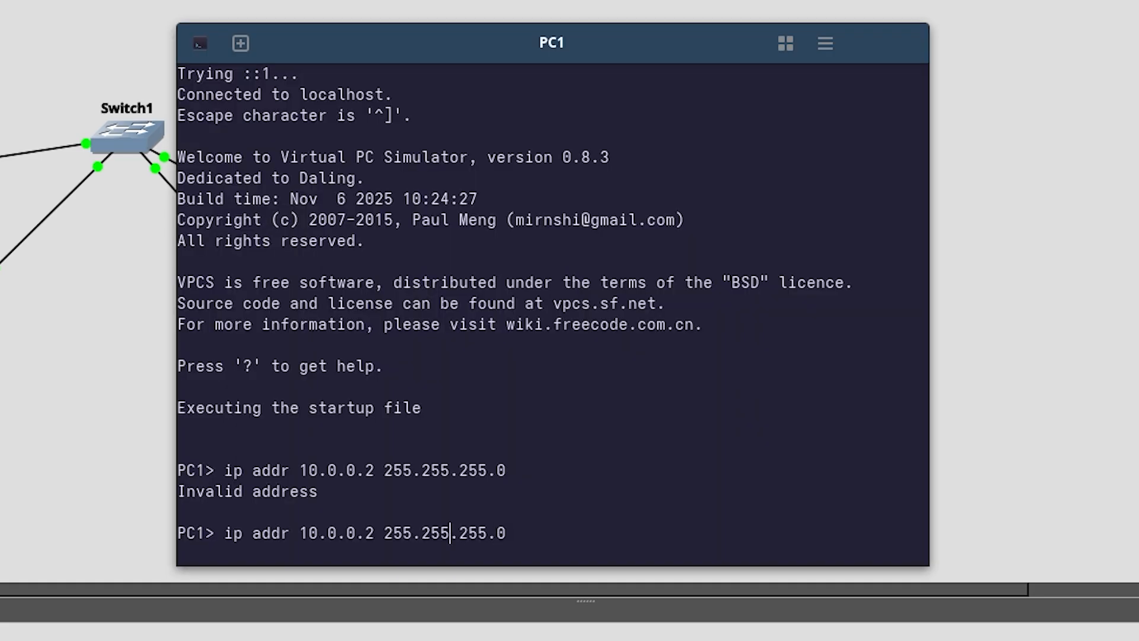
key(BackSpace)
key(BackSpace)
key(BackSpace)
key(BackSpace)
key(BackSpace)
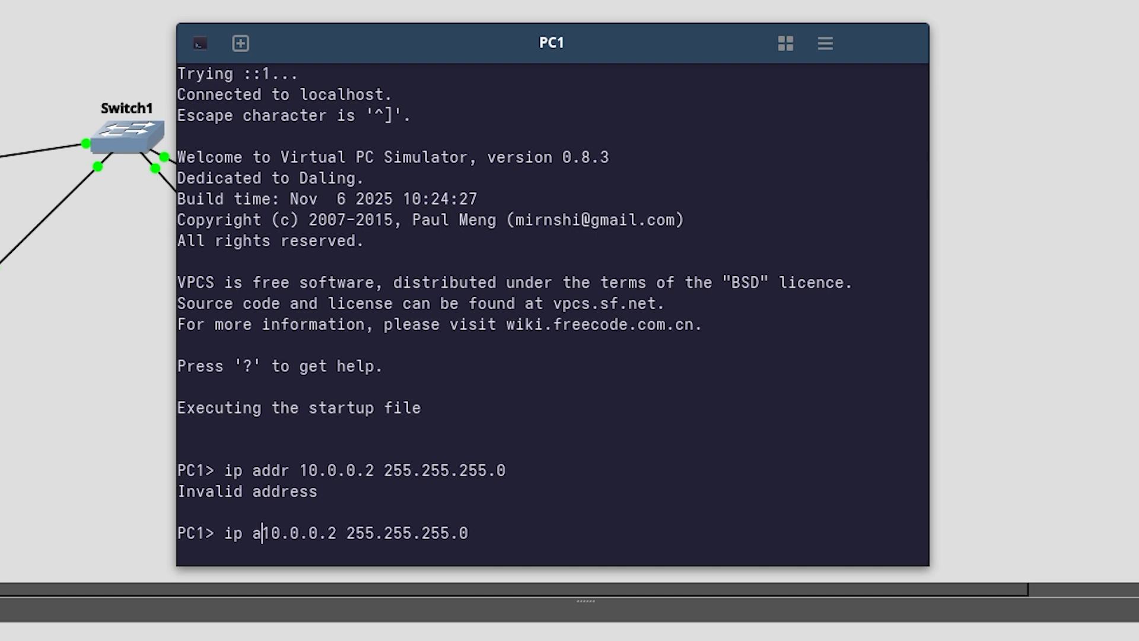
key(Return)
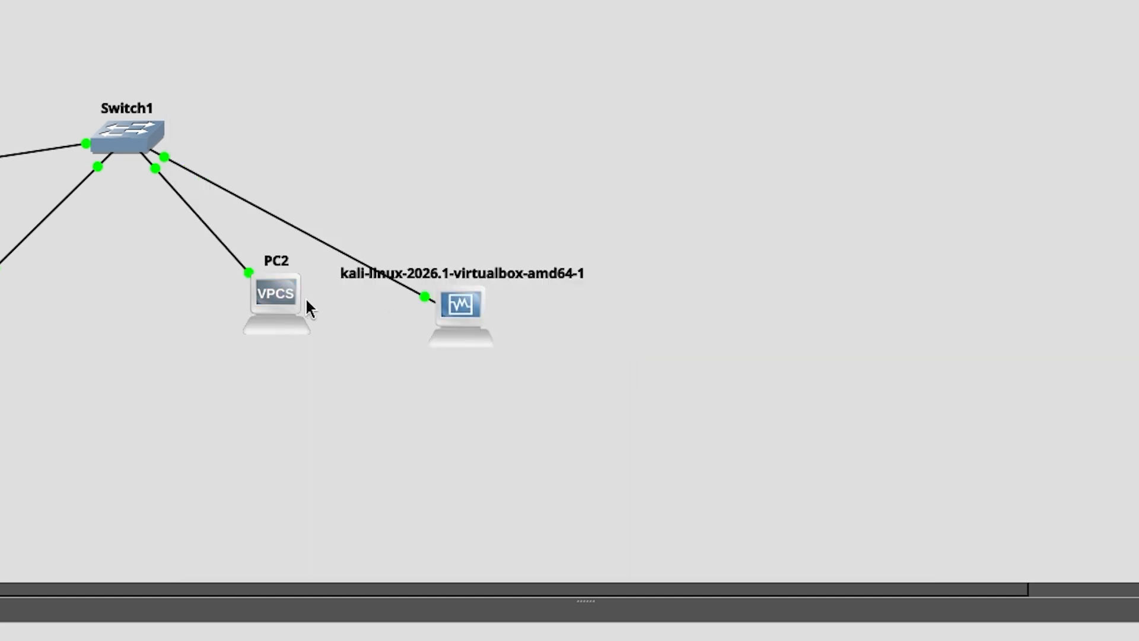
- Open PC2's console and assign it IP address 10.0.0.3 with subnet mask 255.255.255.0 using the ip command
double_click(284, 293)
text(ip)
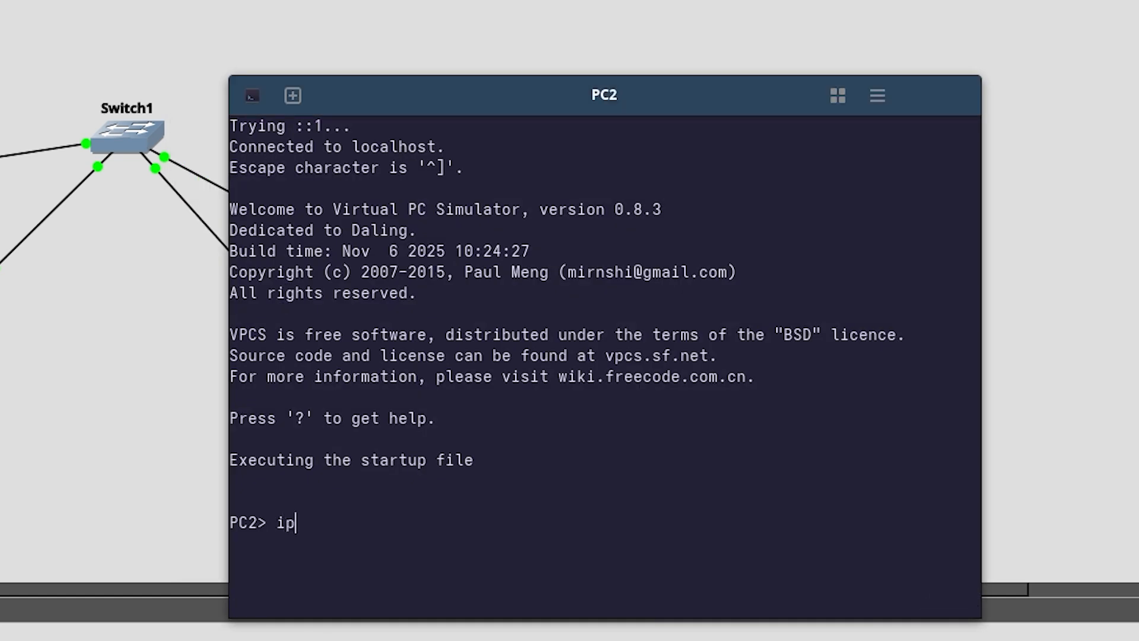
text( 10.0.0.3 255.255.255.0)
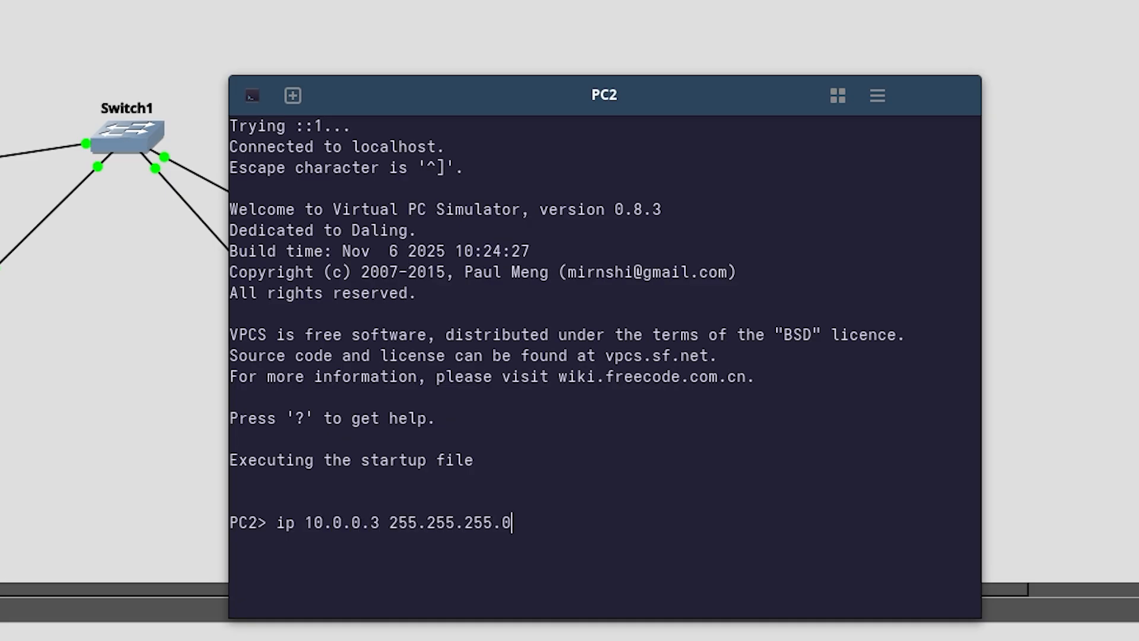
key(Return)
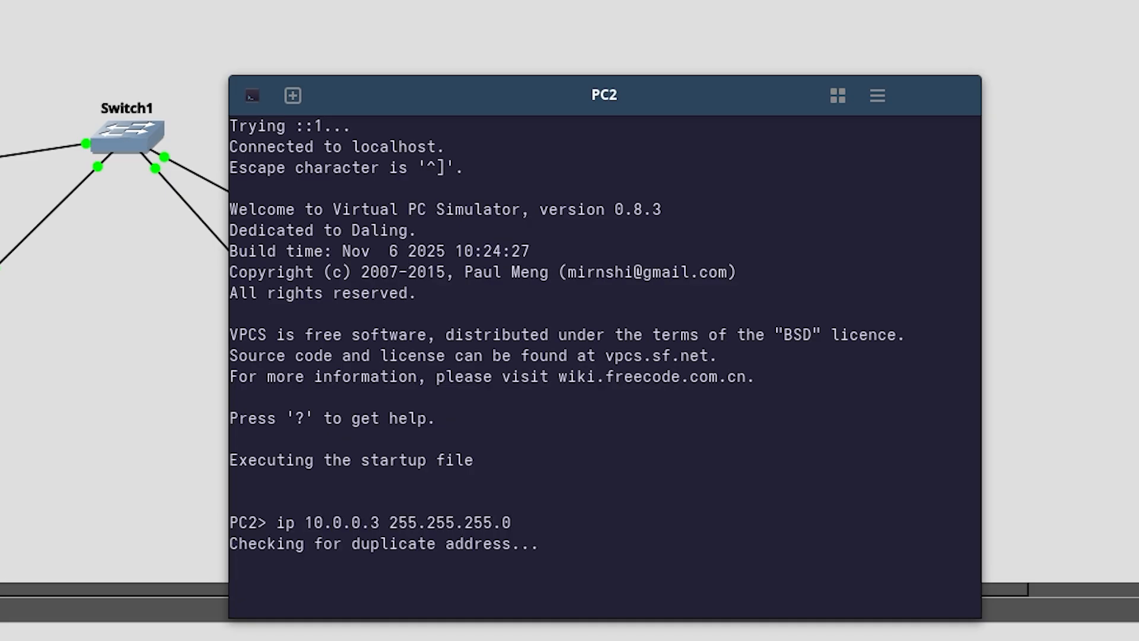
- Switch to the Kali terminal and make eth0 unmanaged with sudo nmcli dev set eth0 managed no, entering the sudo password
key(alt+Tab)
key(alt+Tab)
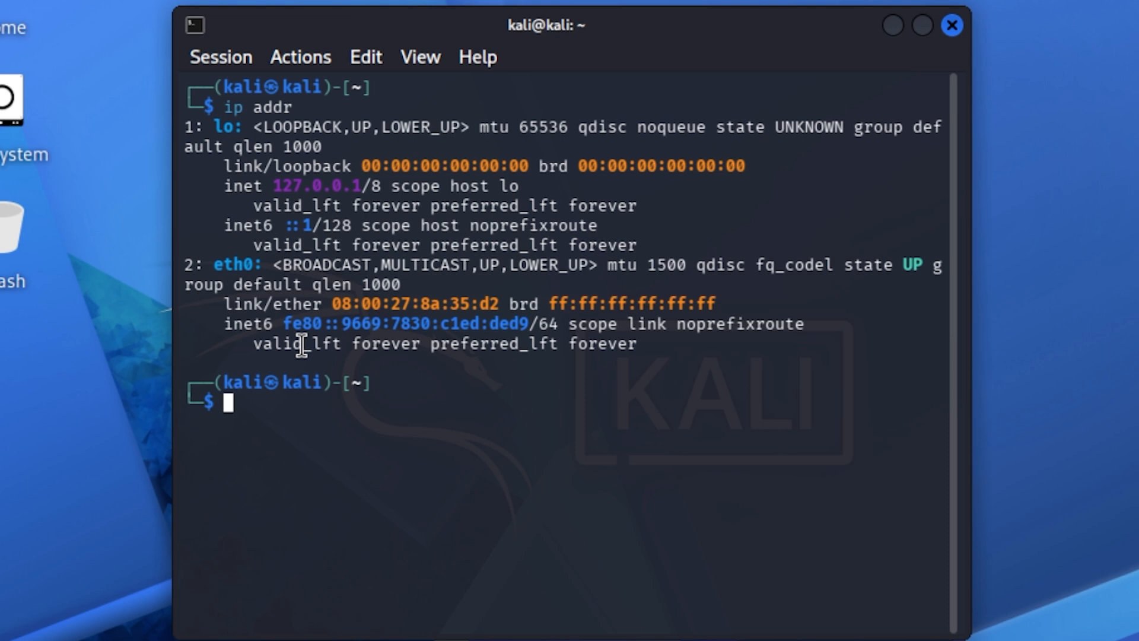
text(sudo nmc)
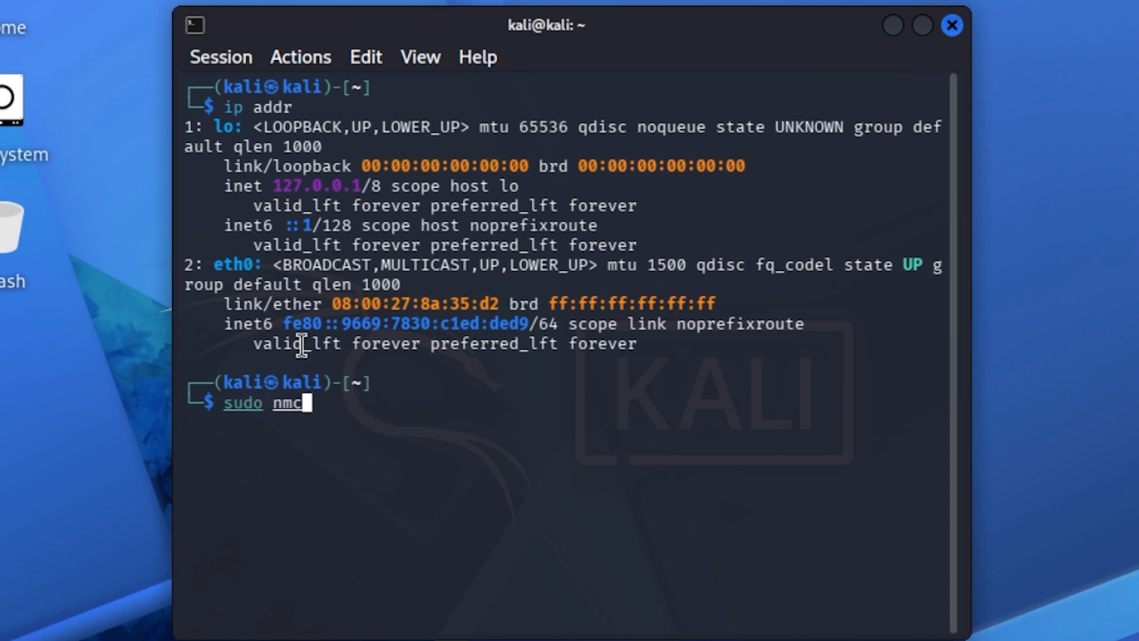
text(li )
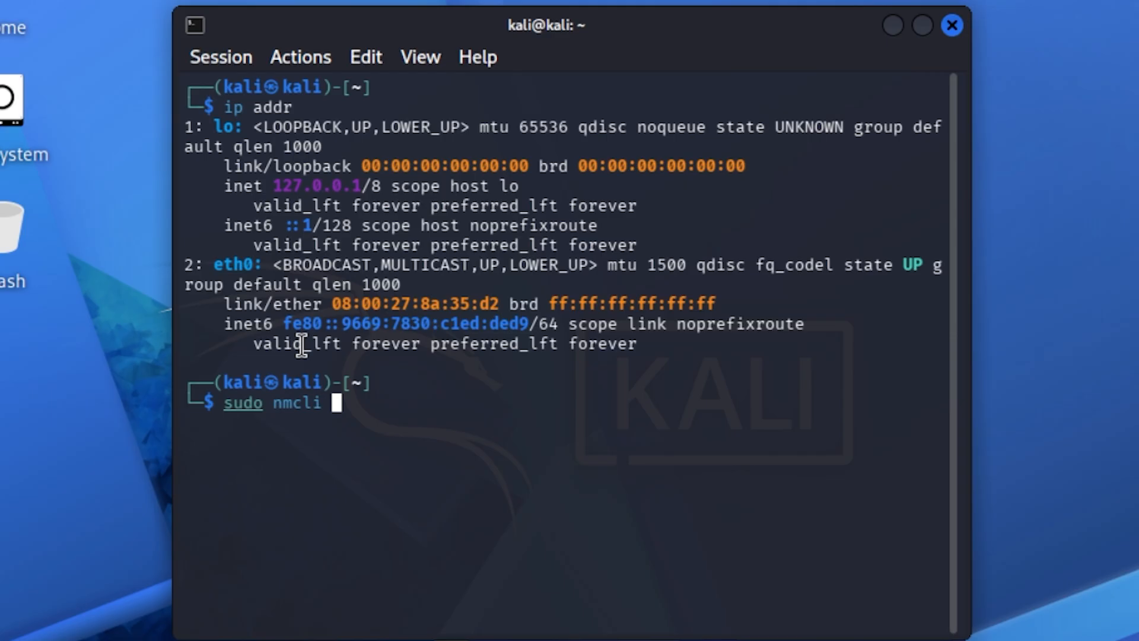
text(dev set eth0 )
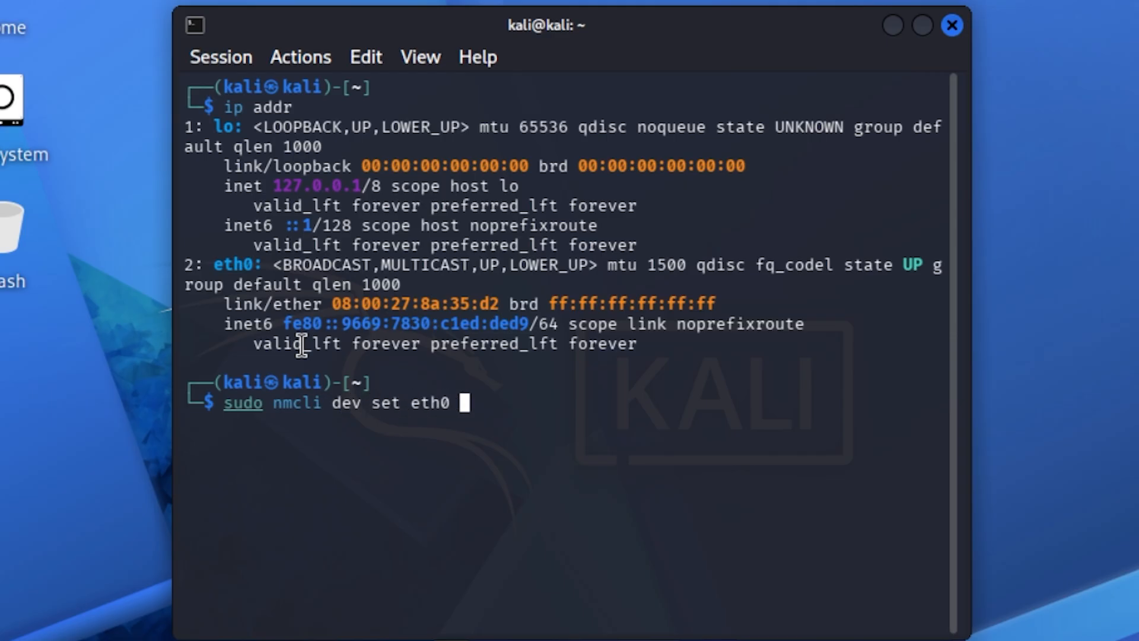
text(managed no)
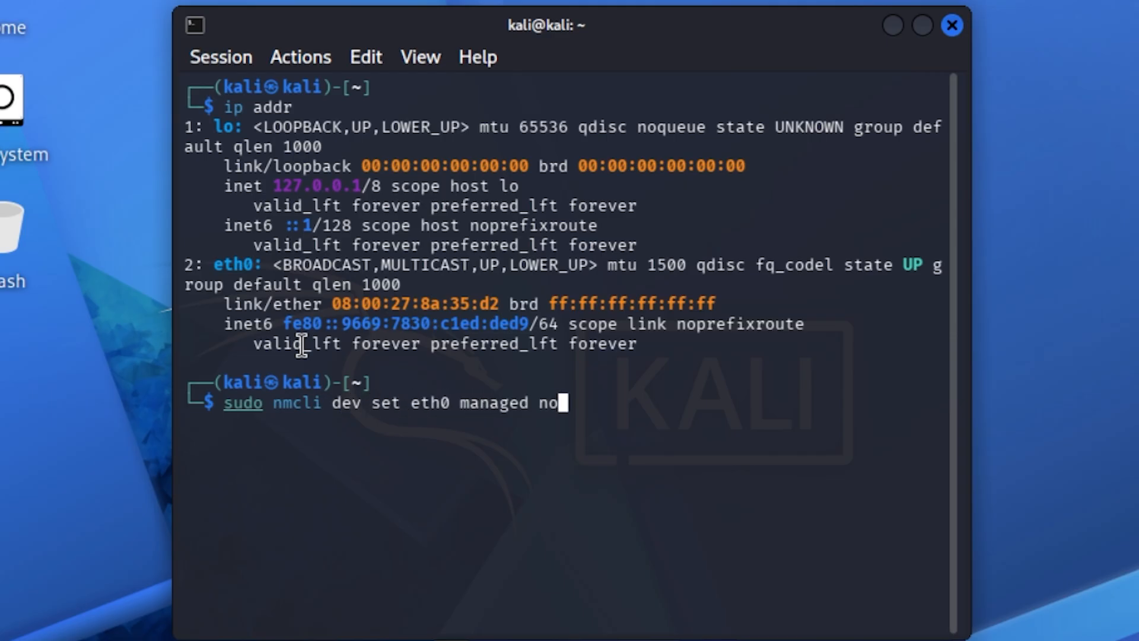
key(Return)
text(kali)
key(Return)
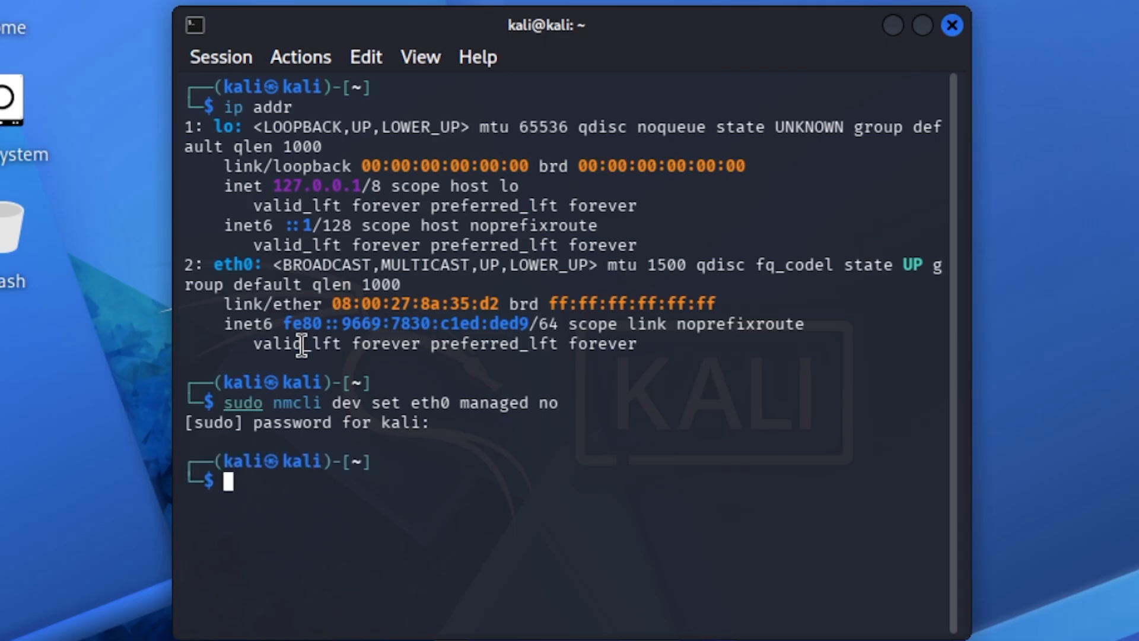
- Add address 10.0.0.6/24 to Kali's eth0 with sudo ip addr add, then list the interfaces with ip addr
text(ip)
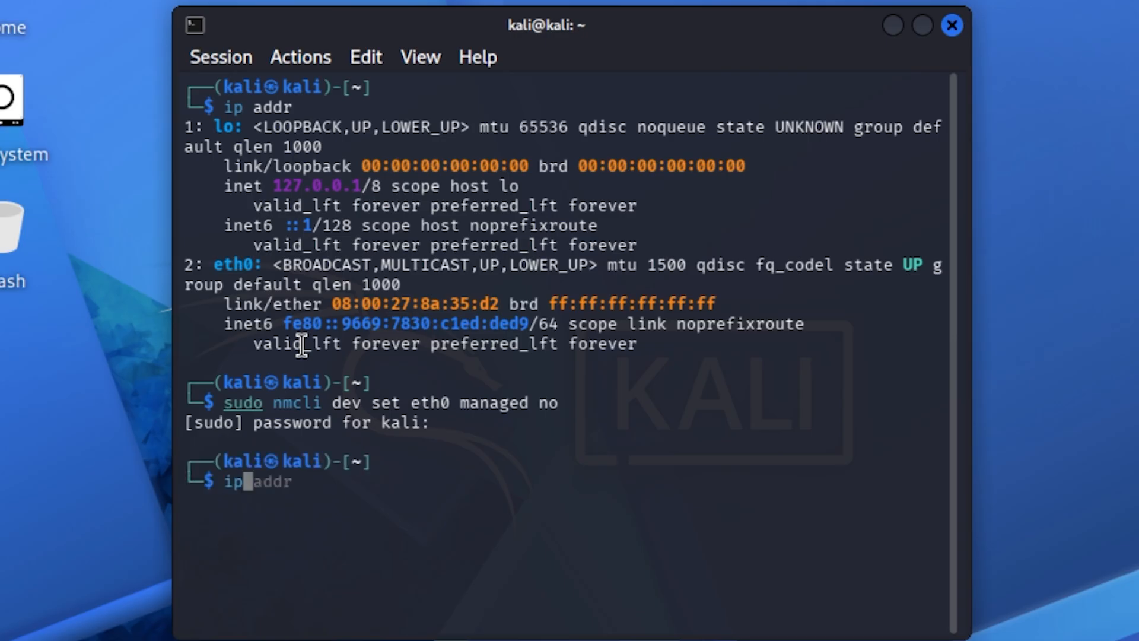
key(BackSpace)
key(BackSpace)
text(sudo ip adrr)
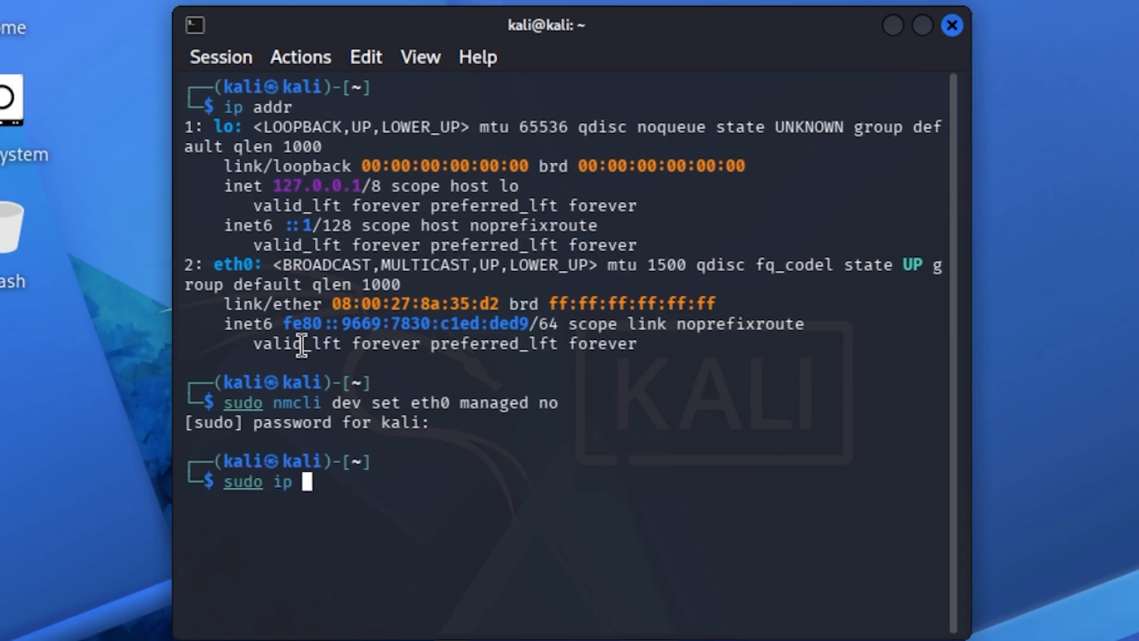
key(BackSpace)
key(BackSpace)
text(dr add 10)
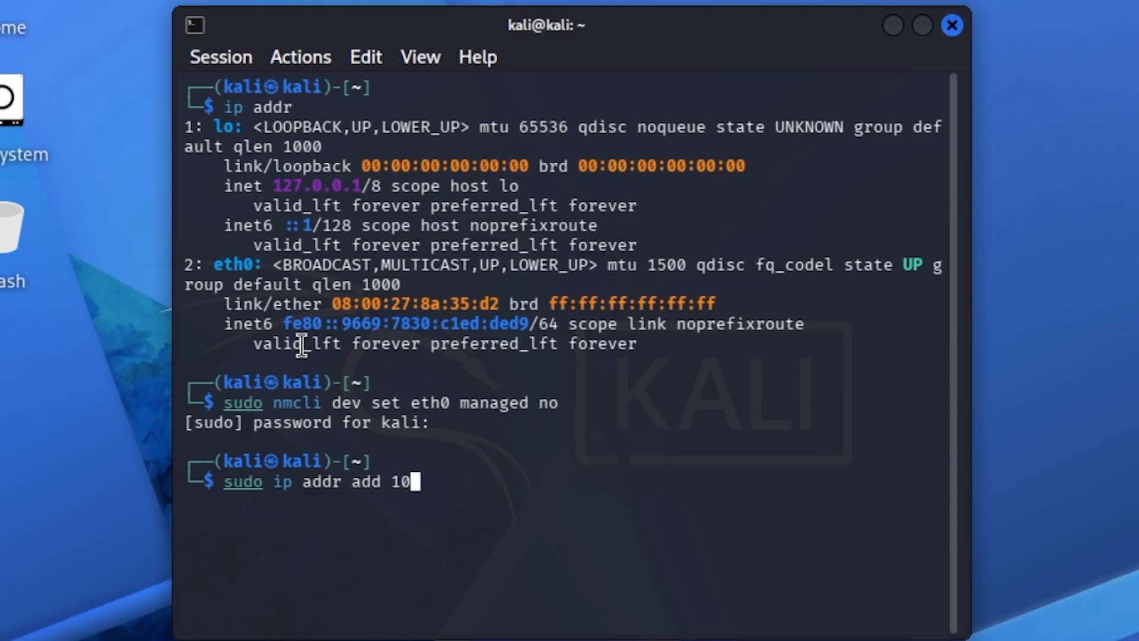
text(.0.0.6/24)
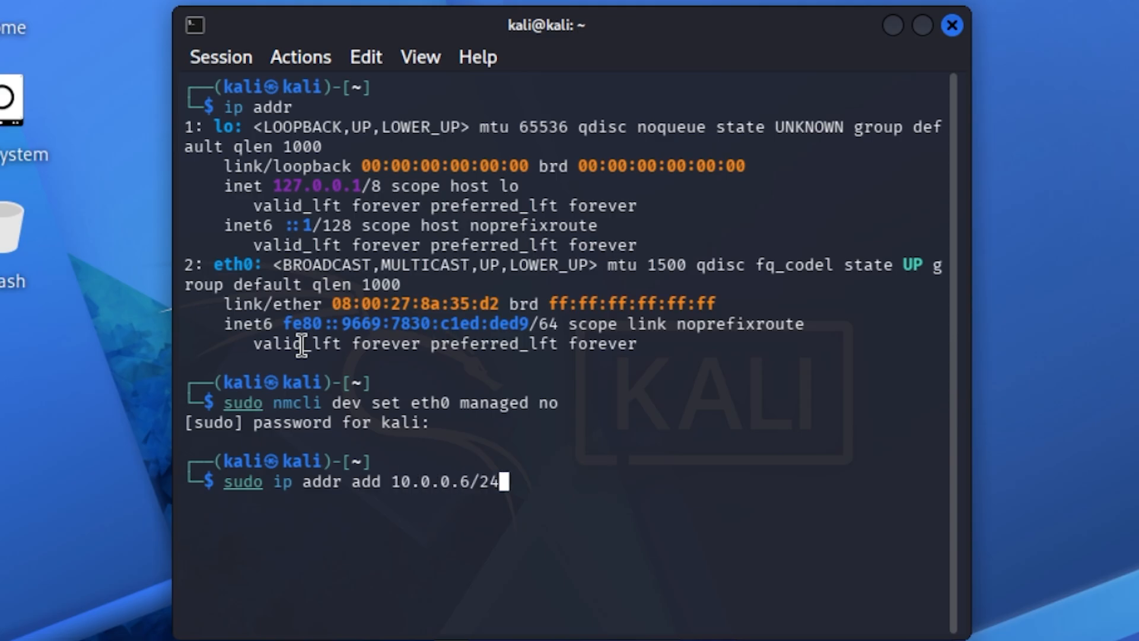
text( dev eth0)
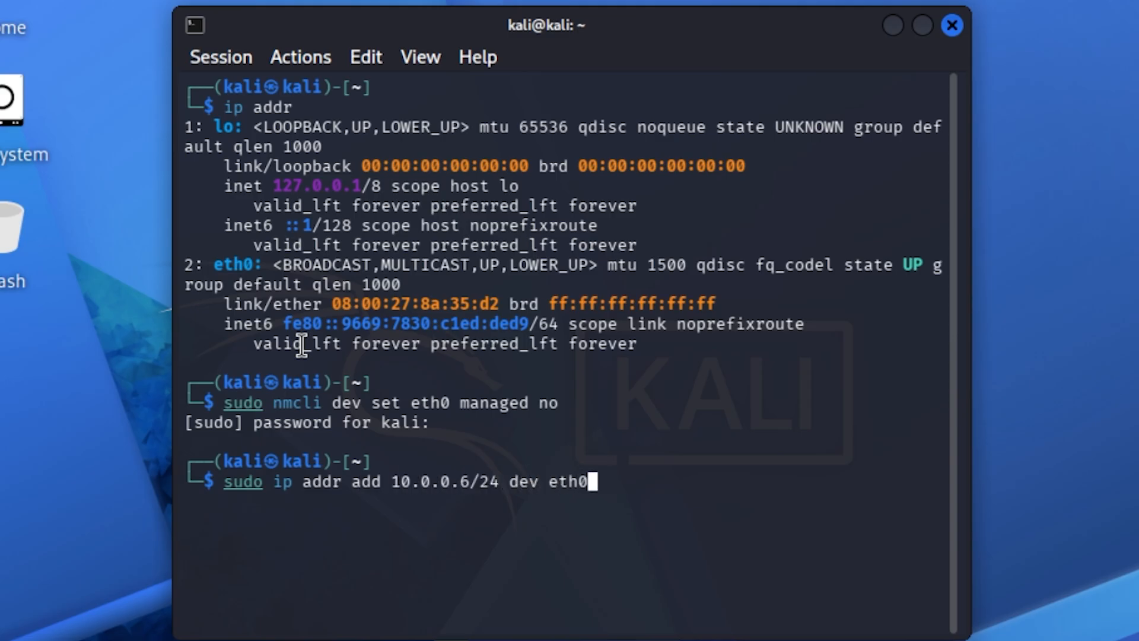
key(Return)
text(ip addr)
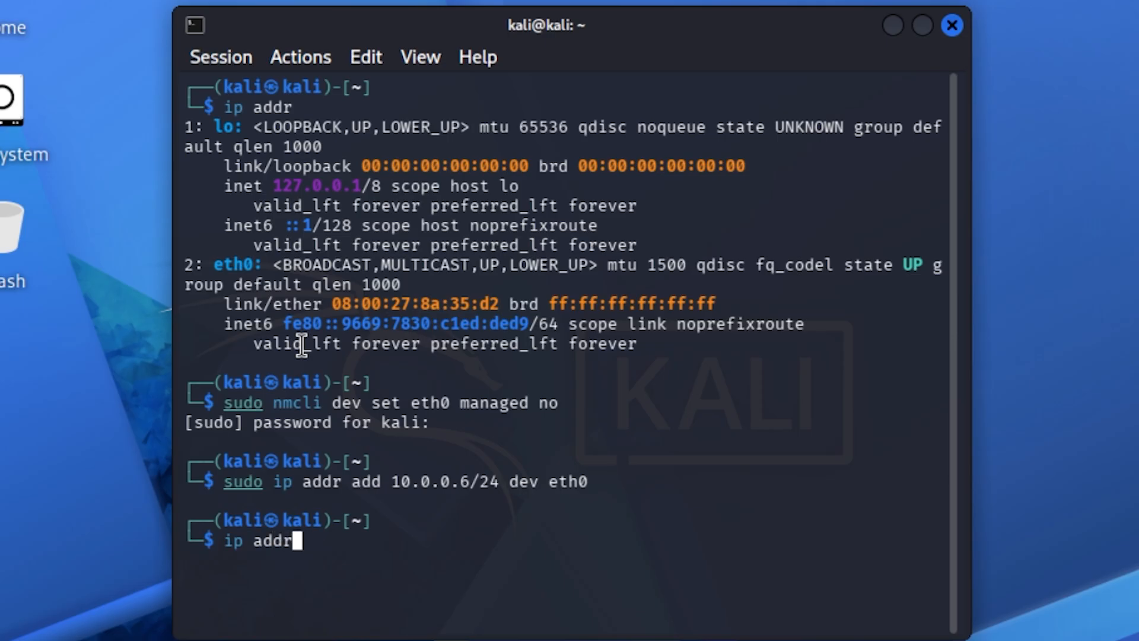
key(Return)
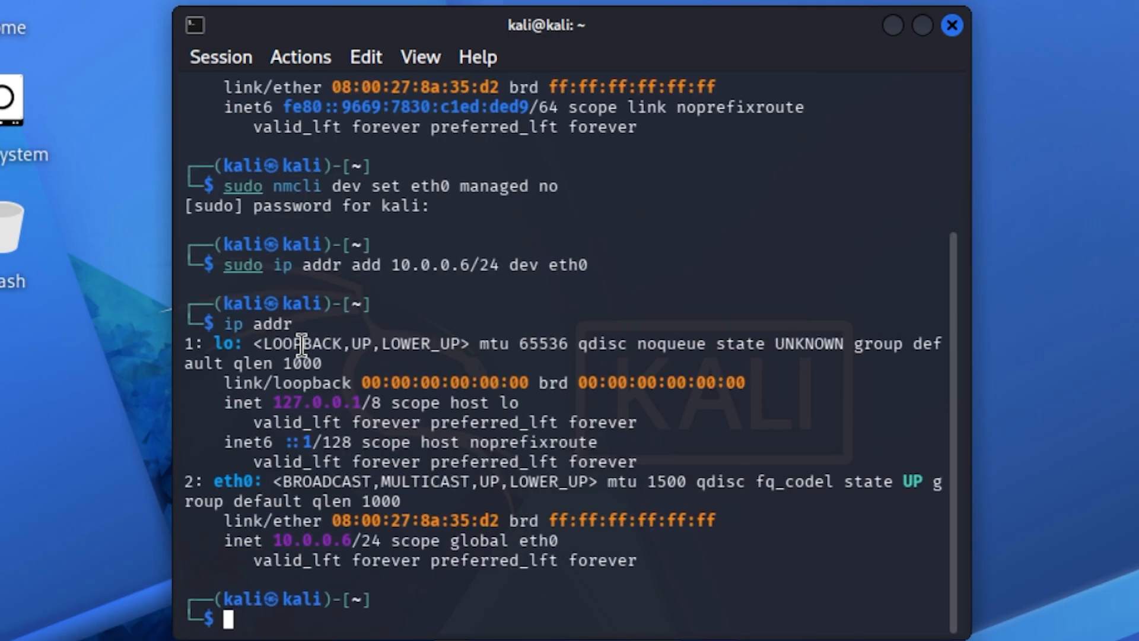
- Ping PC1 at 10.0.0.2 from Kali and stop the ping
text(ping 10.0.0.2)
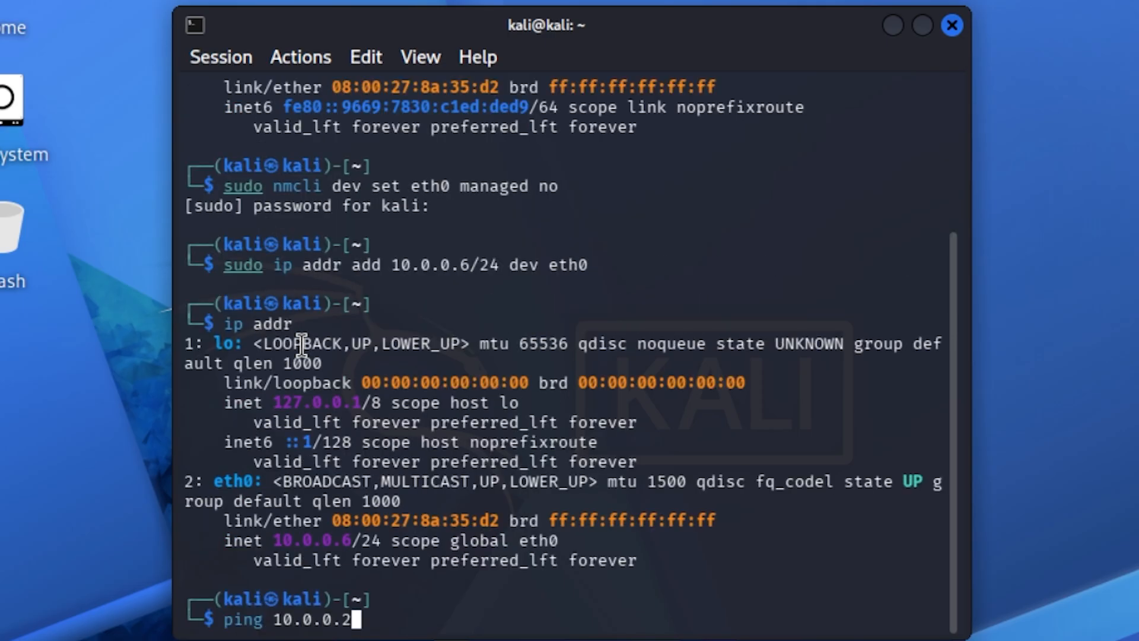
key(Return)
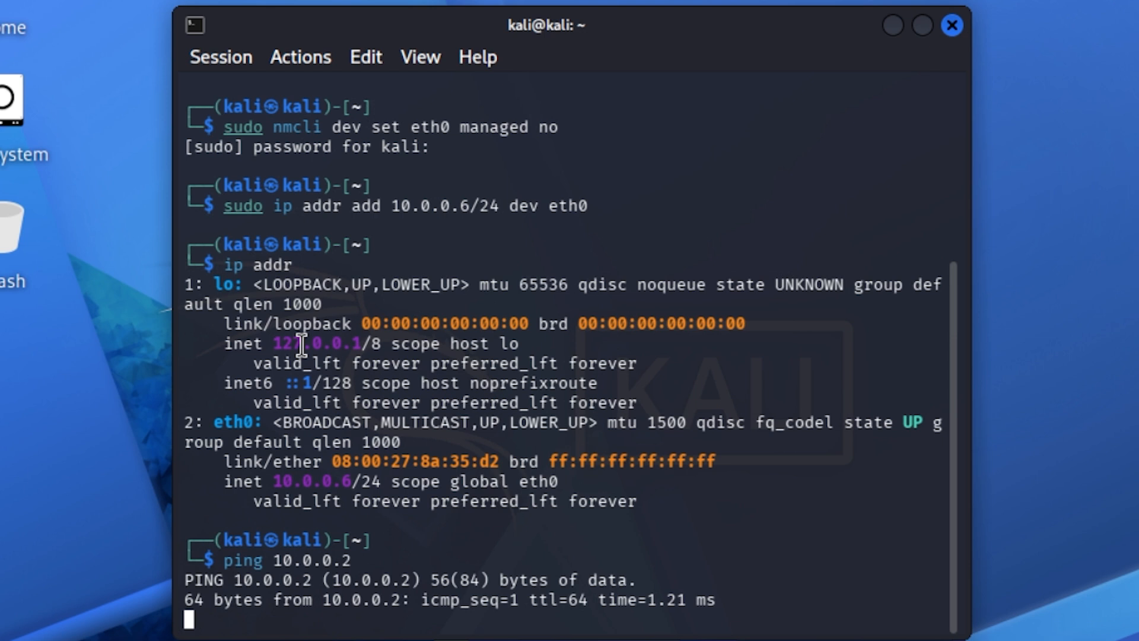
key(ctrl+c)
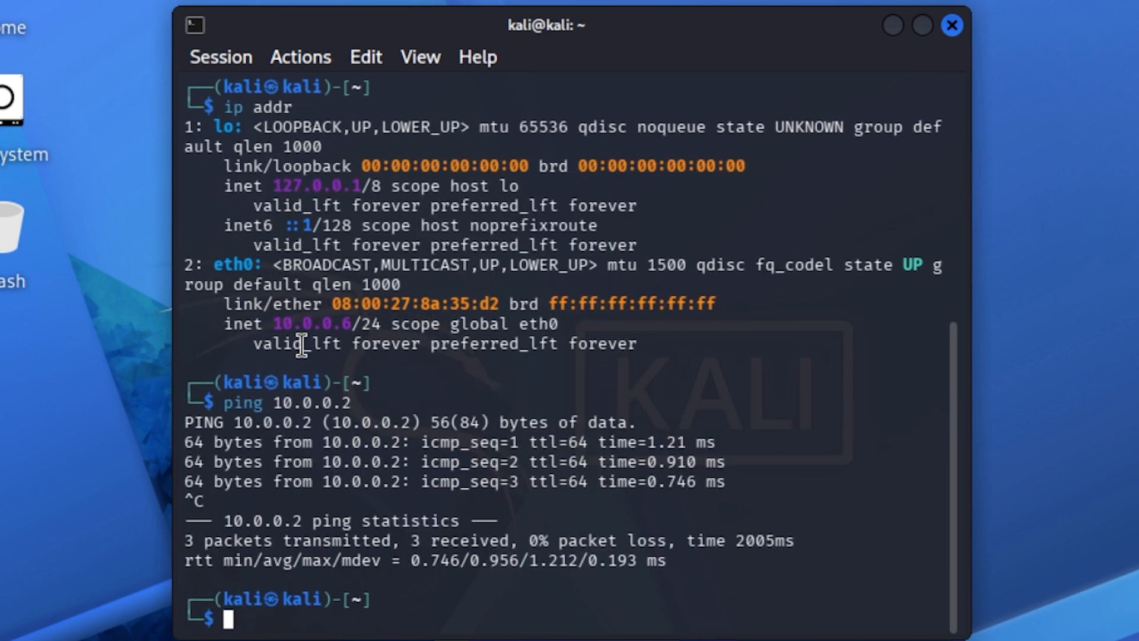
- Switch to the test_server console and try to make enp0s3 unmanaged with sudo nmcli, entering the sudo password
key(alt+Tab)
key(alt+Tab)
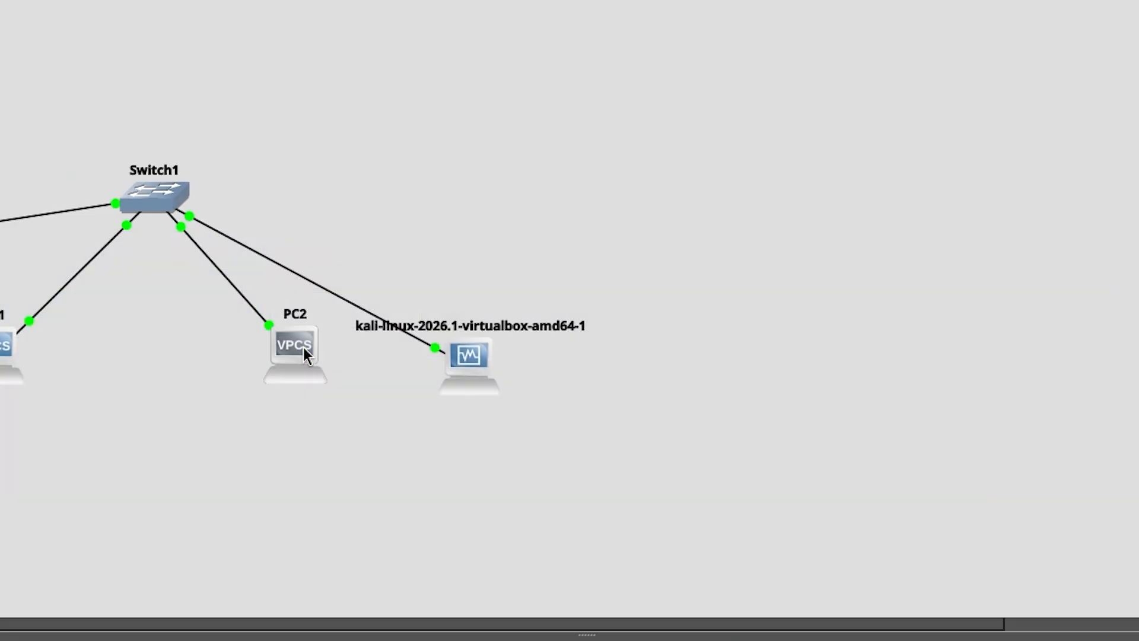
key(alt+Tab)
key(alt+Tab)
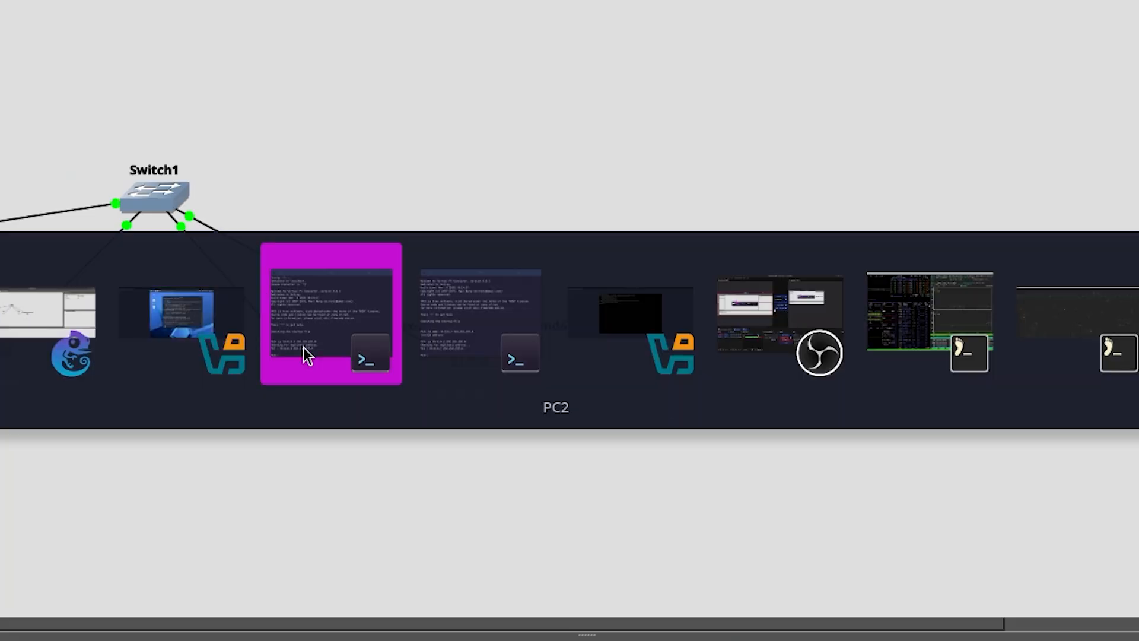
key(alt+Tab)
key(alt+Tab)
key(alt+Tab)
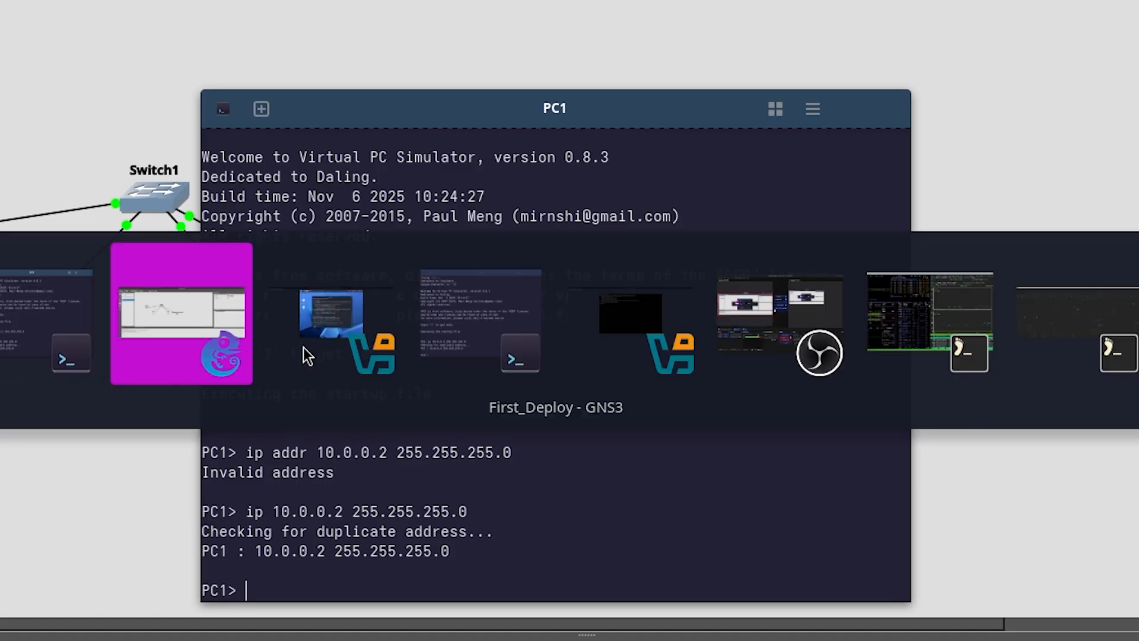
key(alt+Tab)
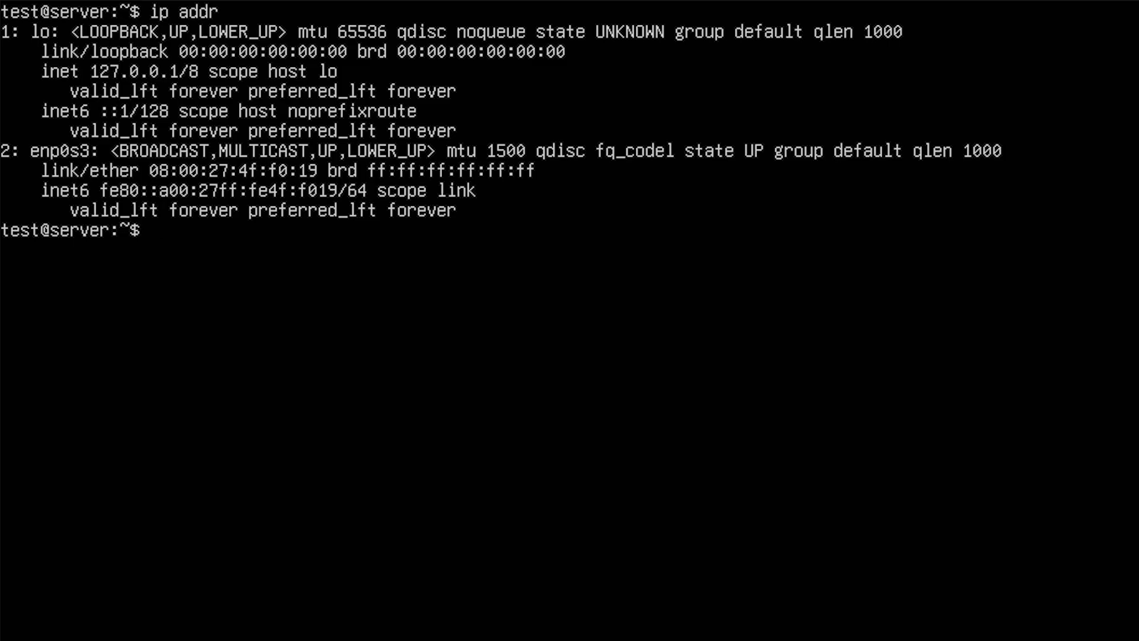
text(n)
key(BackSpace)
text(sudo nmcl)
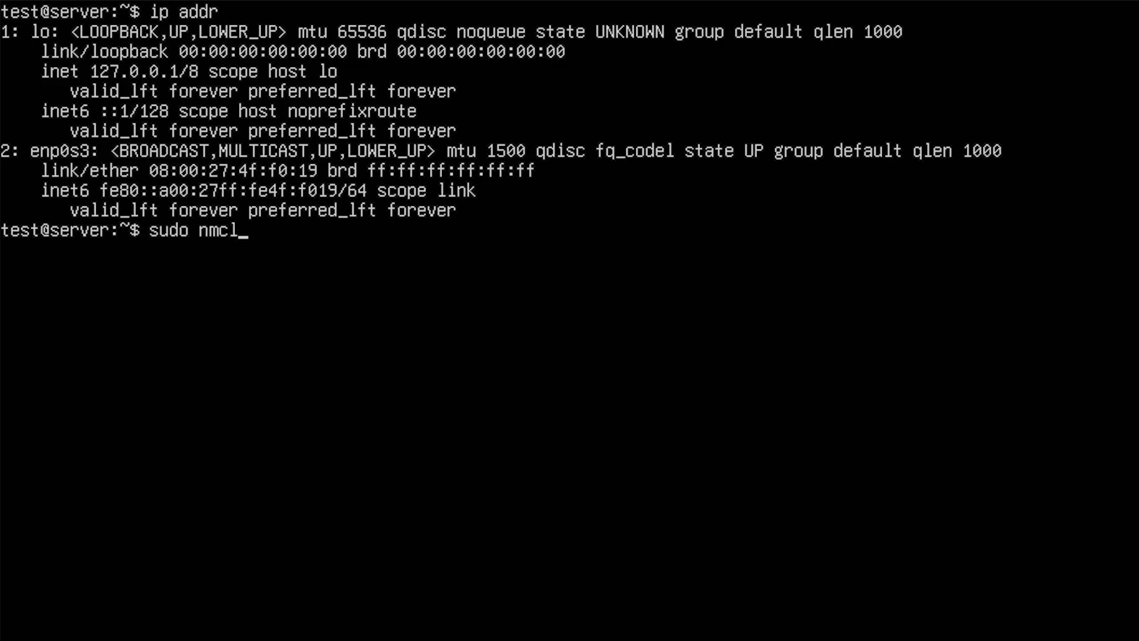
text(i dev set enp)
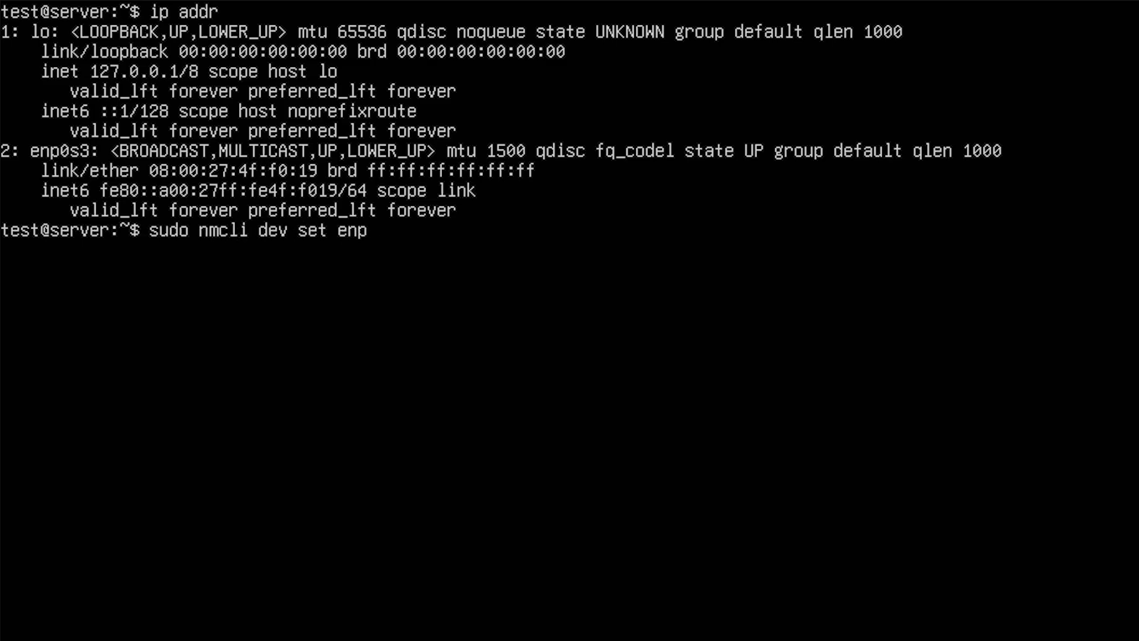
text(s03)
key(BackSpace)
key(BackSpace)
key(BackSpace)
text(03s)
key(BackSpace)
key(BackSpace)
text(s3 managed no)
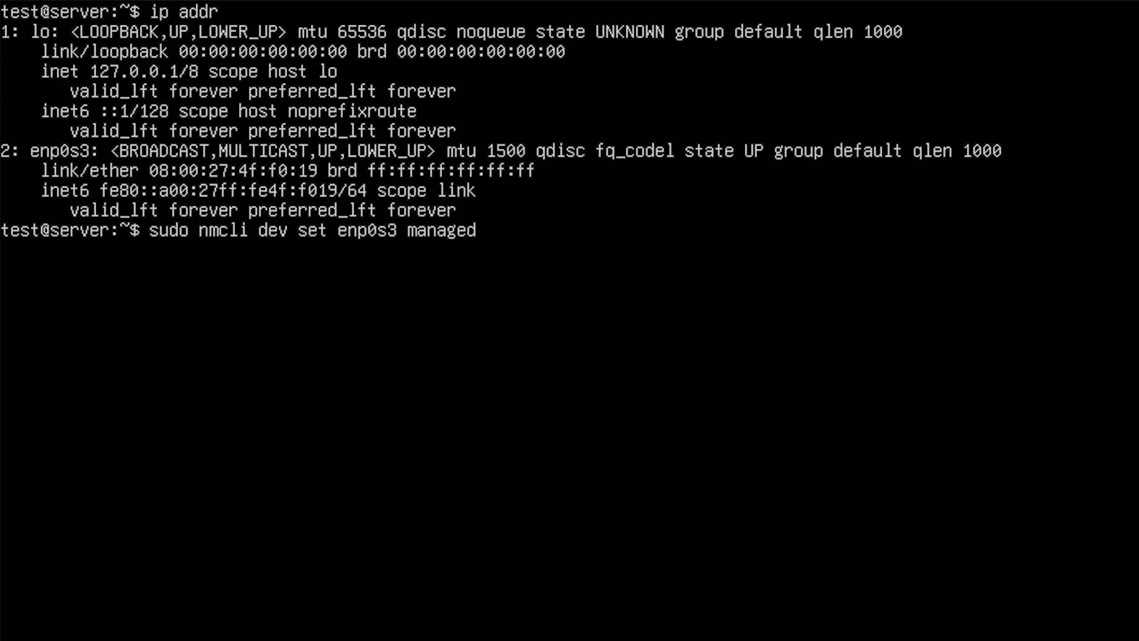
key(Return)
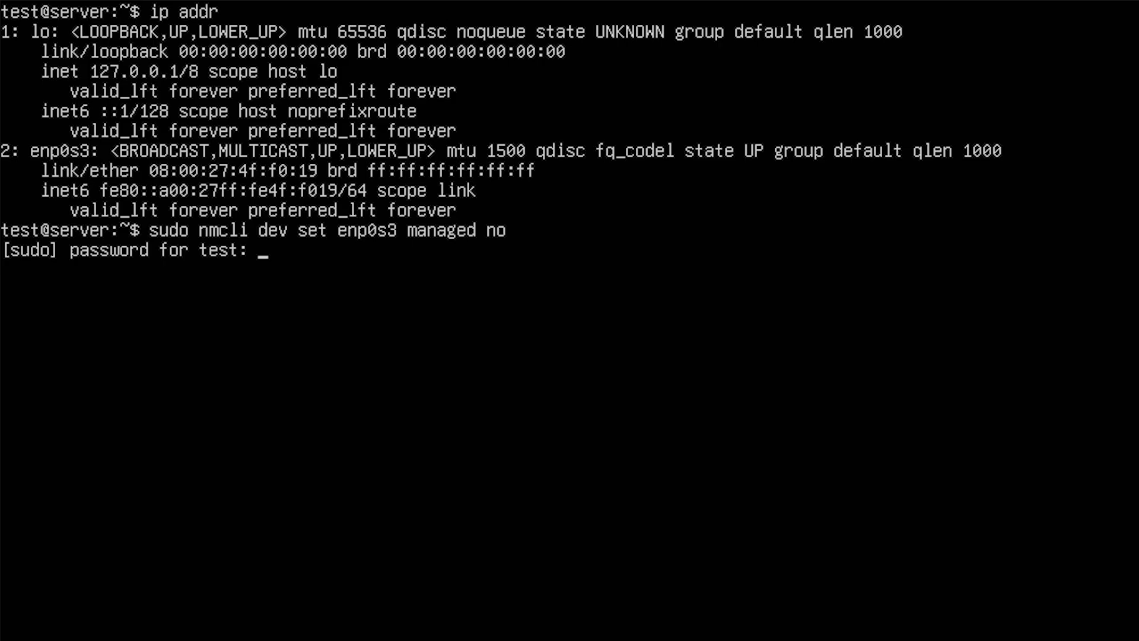
key(Return)
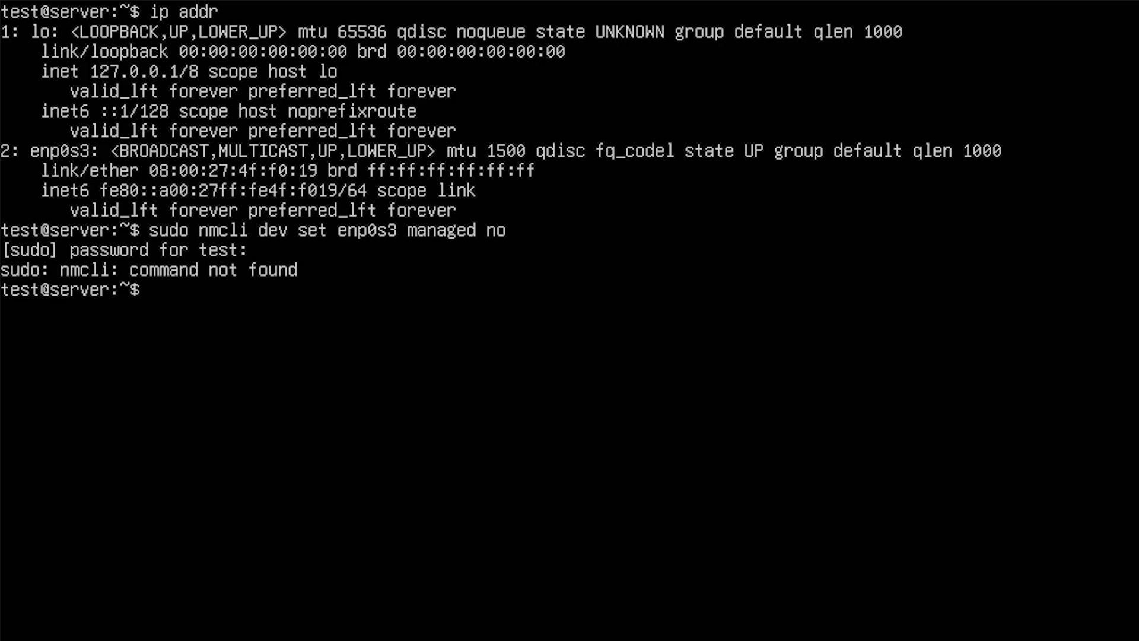
- Clear the screen and try adding 10.0.0.7/24 to enp0s3 with ip addr add without sudo
text(clear)
key(Return)
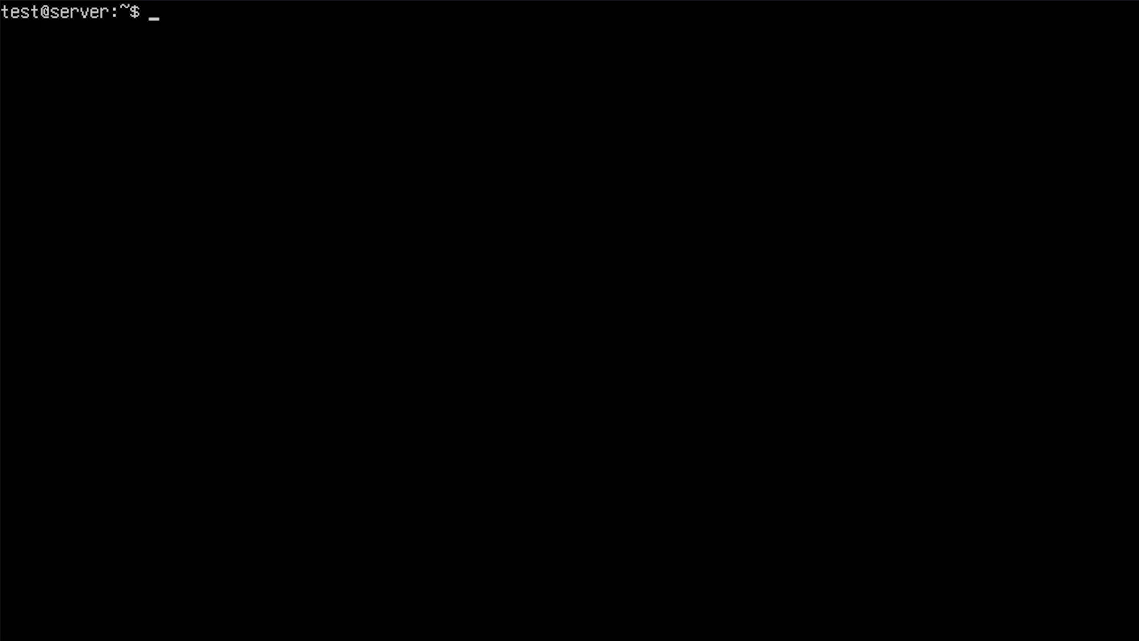
text(ip addr add 10.0.0)
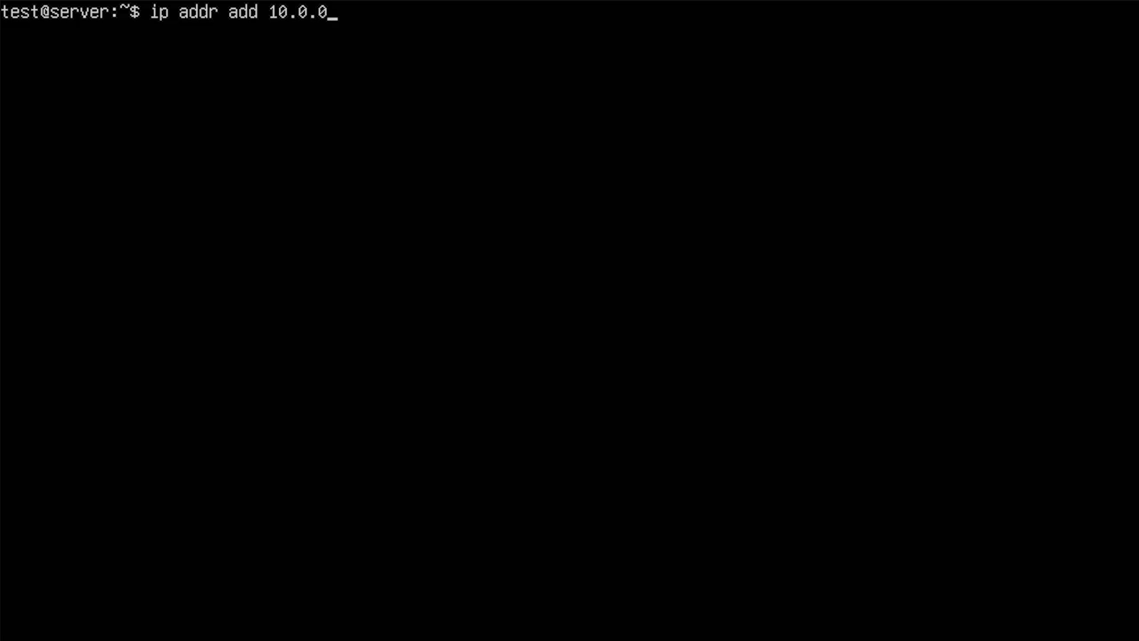
text(.6/)
key(BackSpace)
key(BackSpace)
text(7/24 dev enp0s3)
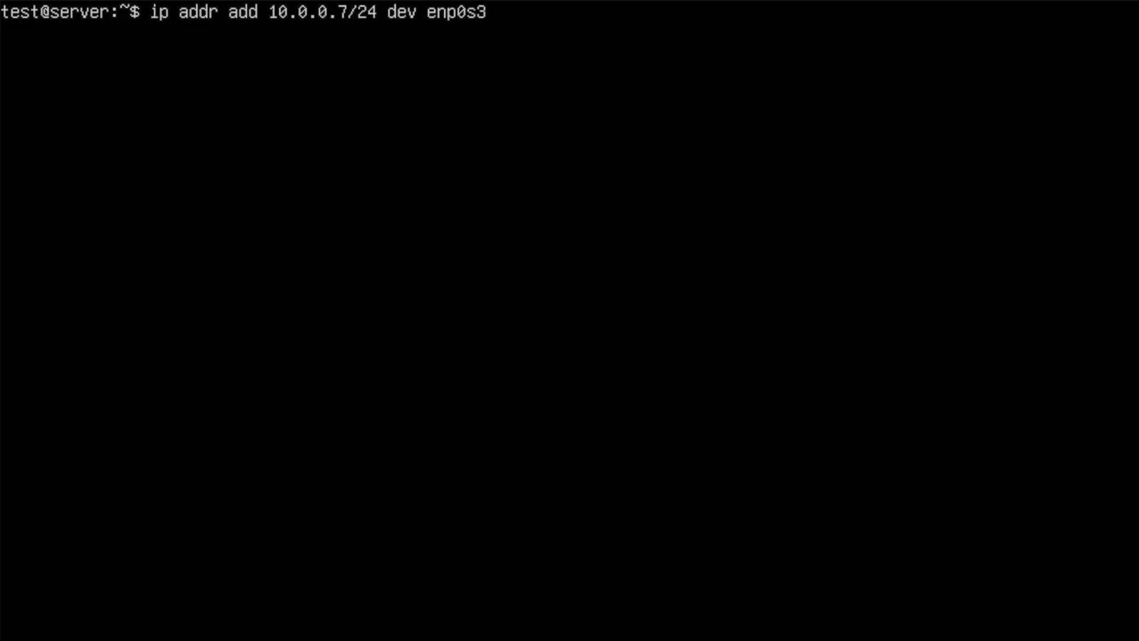
key(Return)
- Add address 10.0.0.7/24 to the server's enp0s3 interface with sudo ip addr add
text(s)
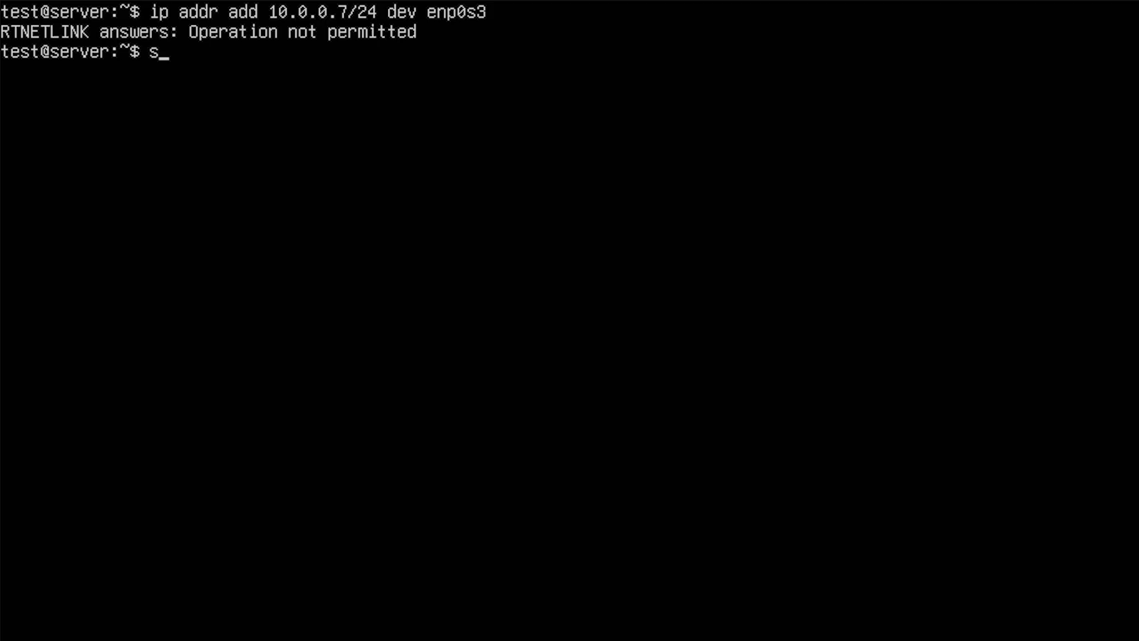
text(udo ip addr add 10)
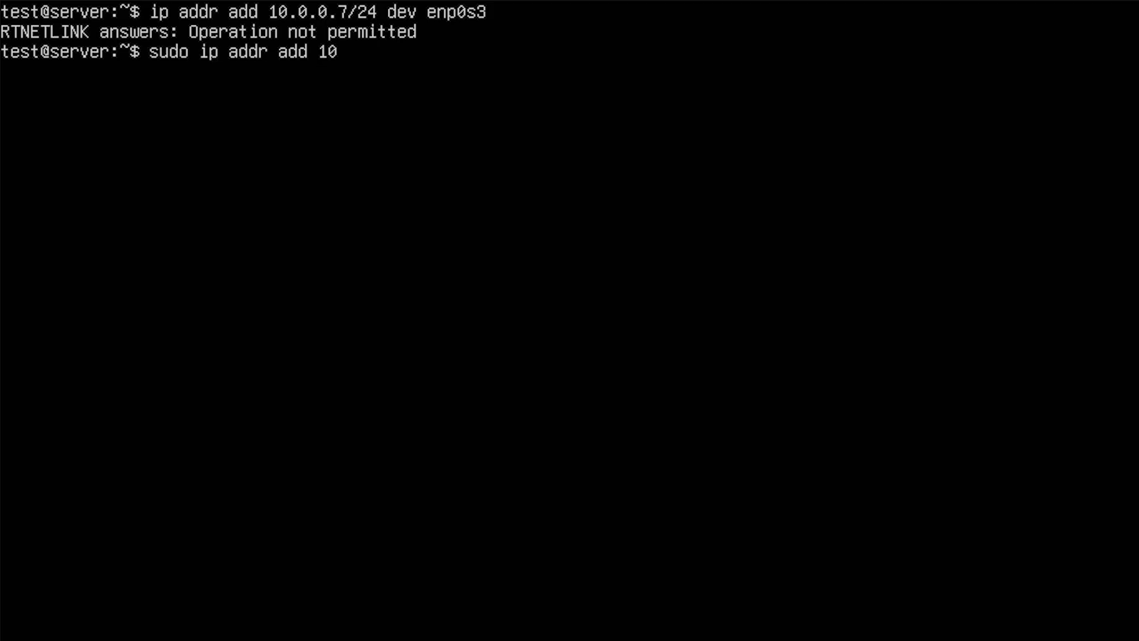
text(.0.0.6)
key(BackSpace)
text(7/24 dev enp0s3)
key(Return)
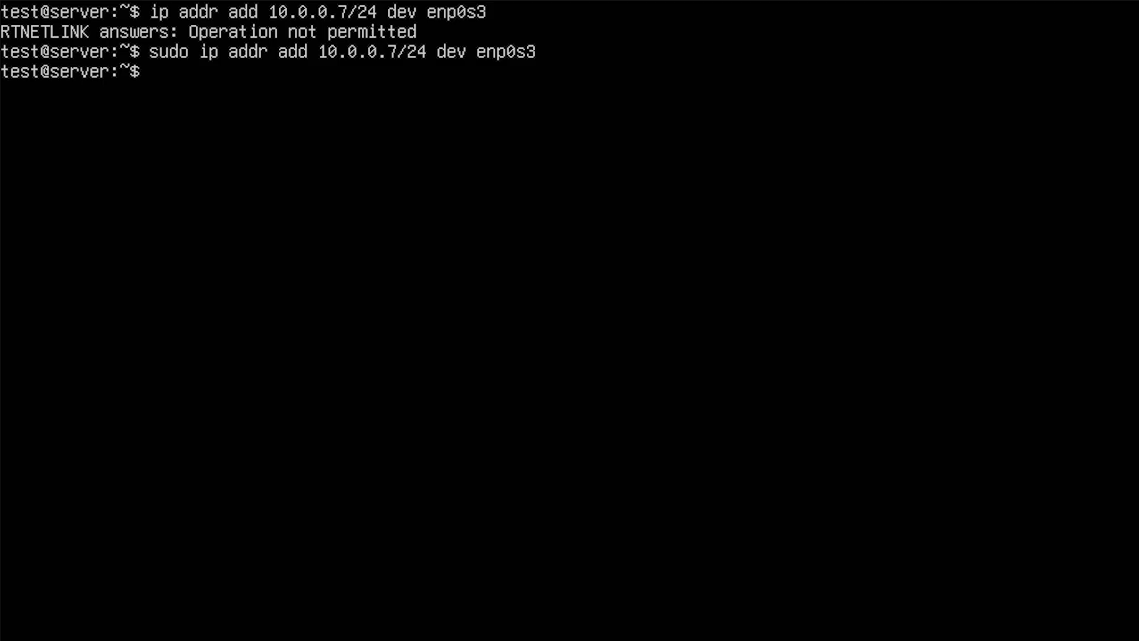
- Clear the server console and list the server's interface addresses with ip addr
text(clear)
key(Return)
text(ifco)
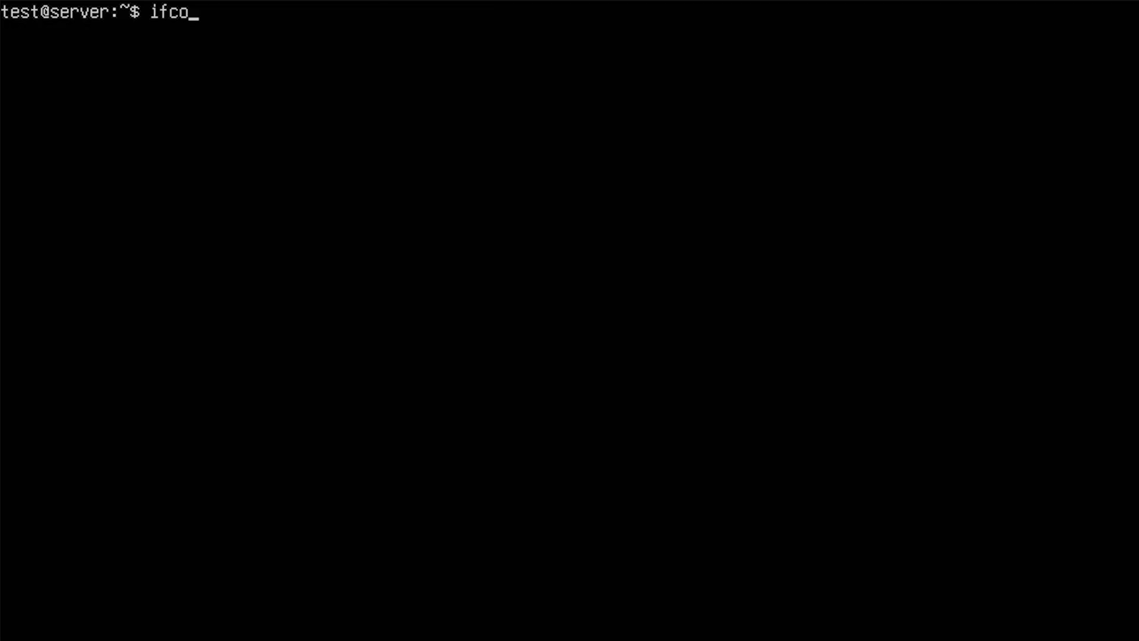
key(BackSpace)
key(BackSpace)
key(BackSpace)
text(p addr)
key(Return)
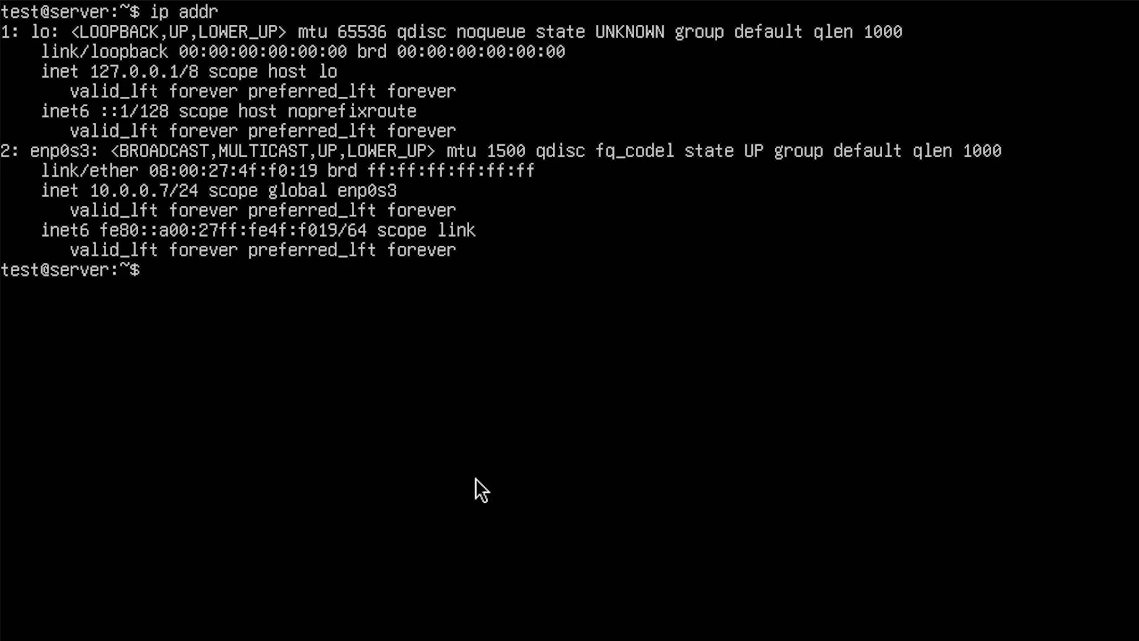
- Switch to the Kali terminal and stop the running ping to 10.0.0.7
key(alt+Tab)
key(alt+Tab)
key(alt+Tab)
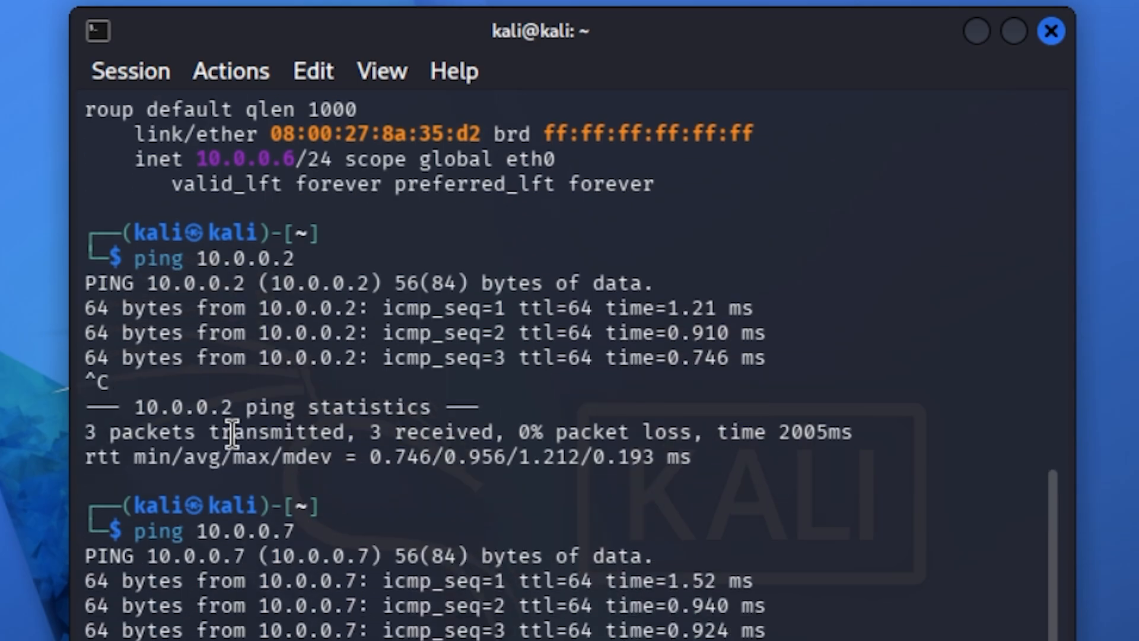
key(ctrl+c)
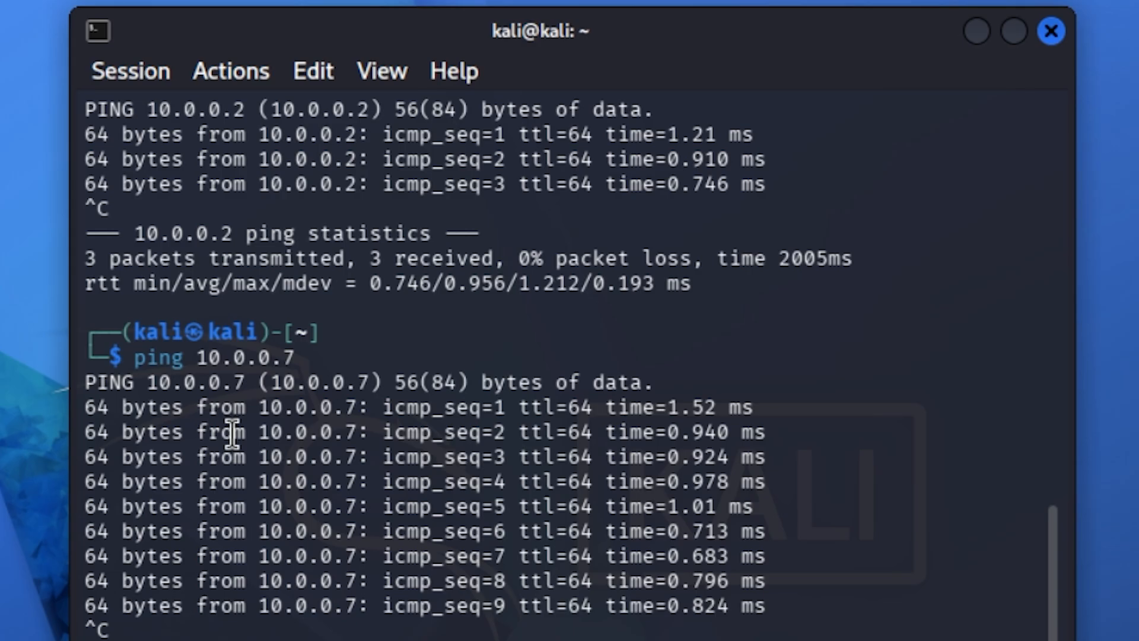
- Clear the Kali terminal, open the nmap manual page, read through its options, and quit it
key(ctrl+l)
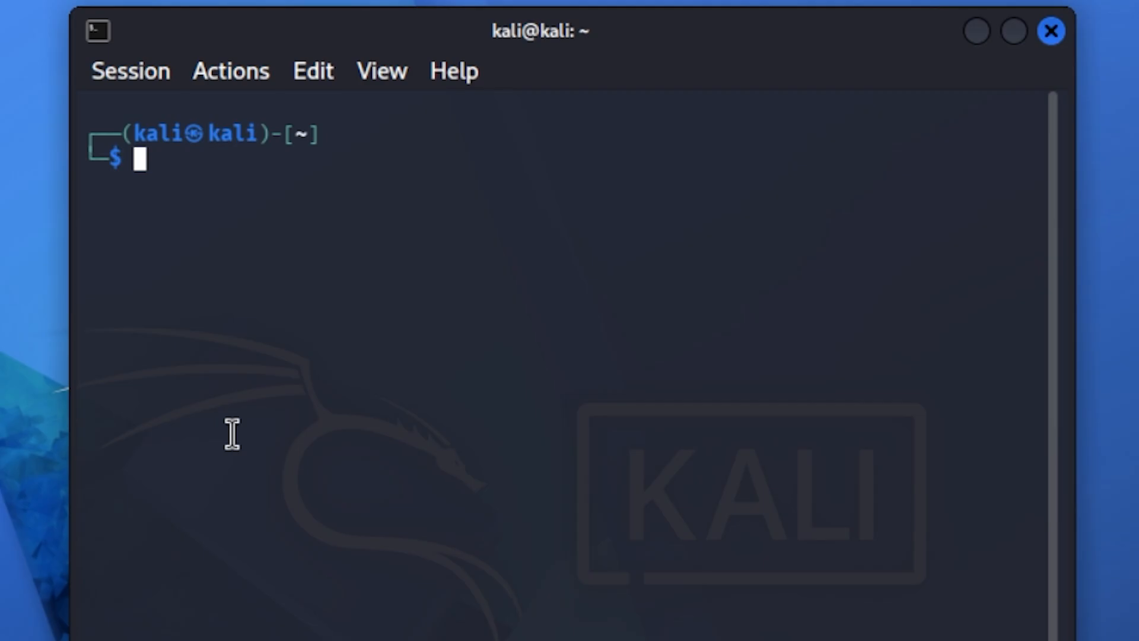
text(man)
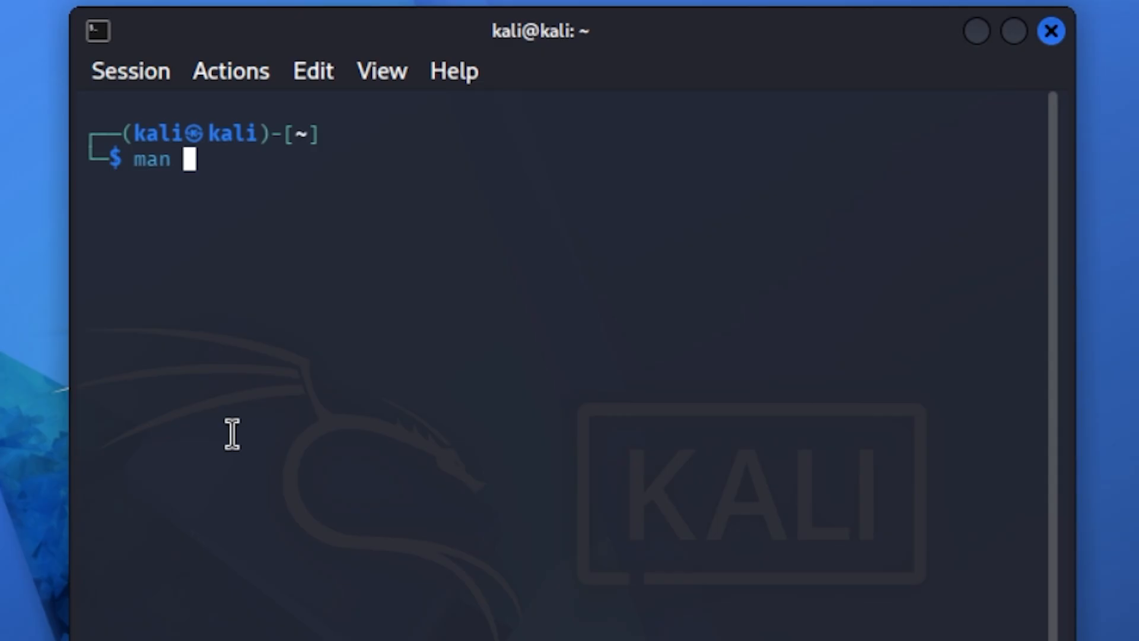
text(nmap)
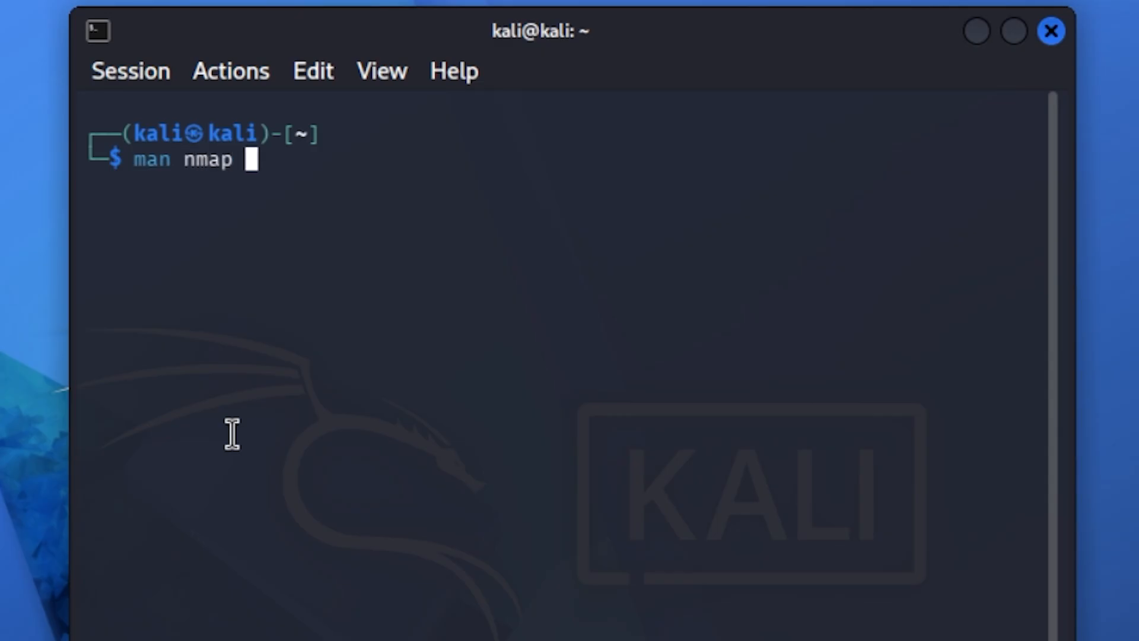
key(Return)
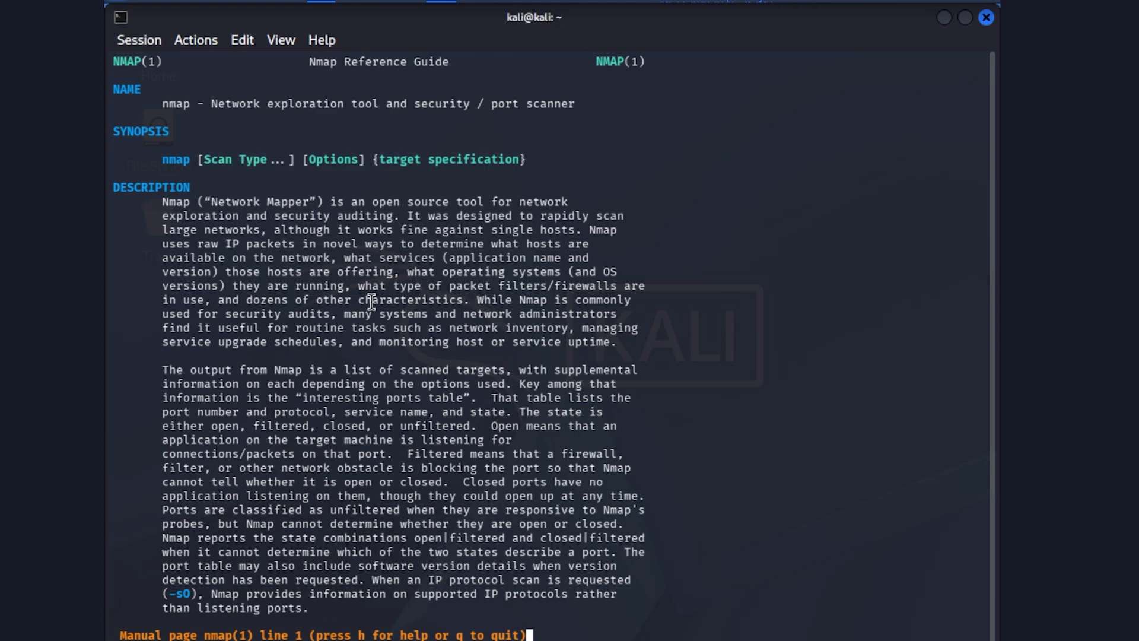
scroll(371, 301, down, 10)
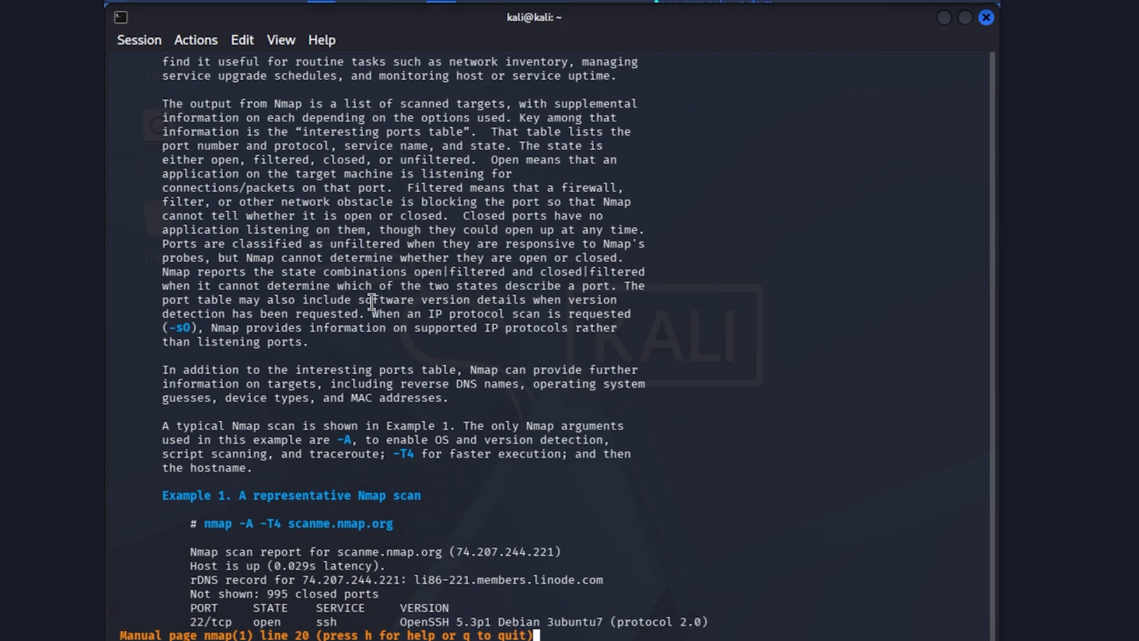
scroll(371, 301, down, 4)
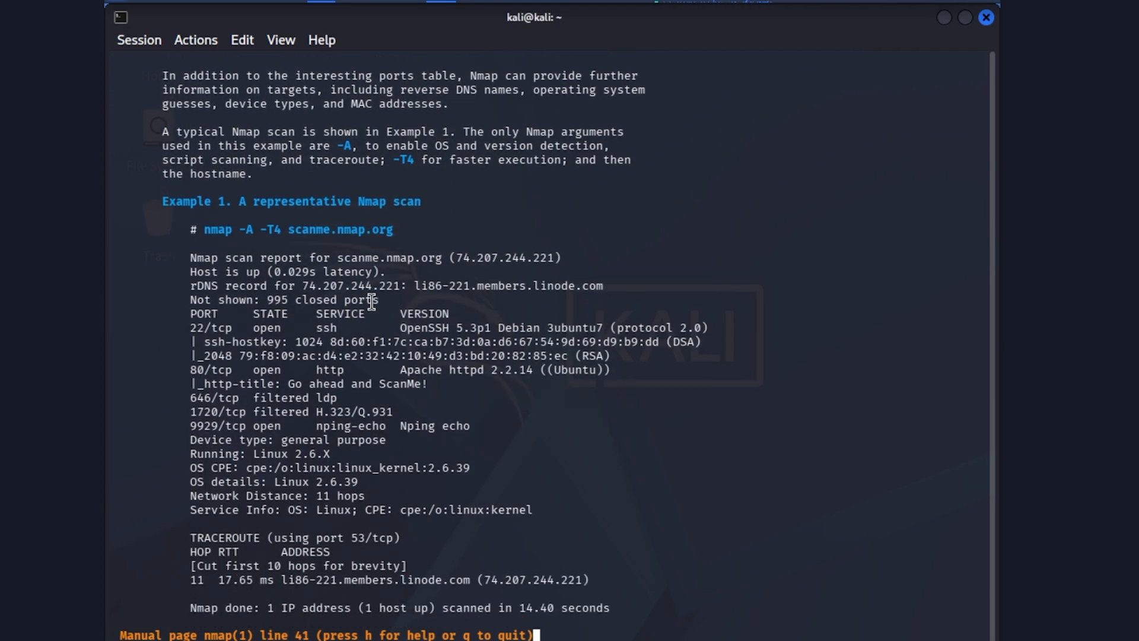
scroll(372, 302, down, 10)
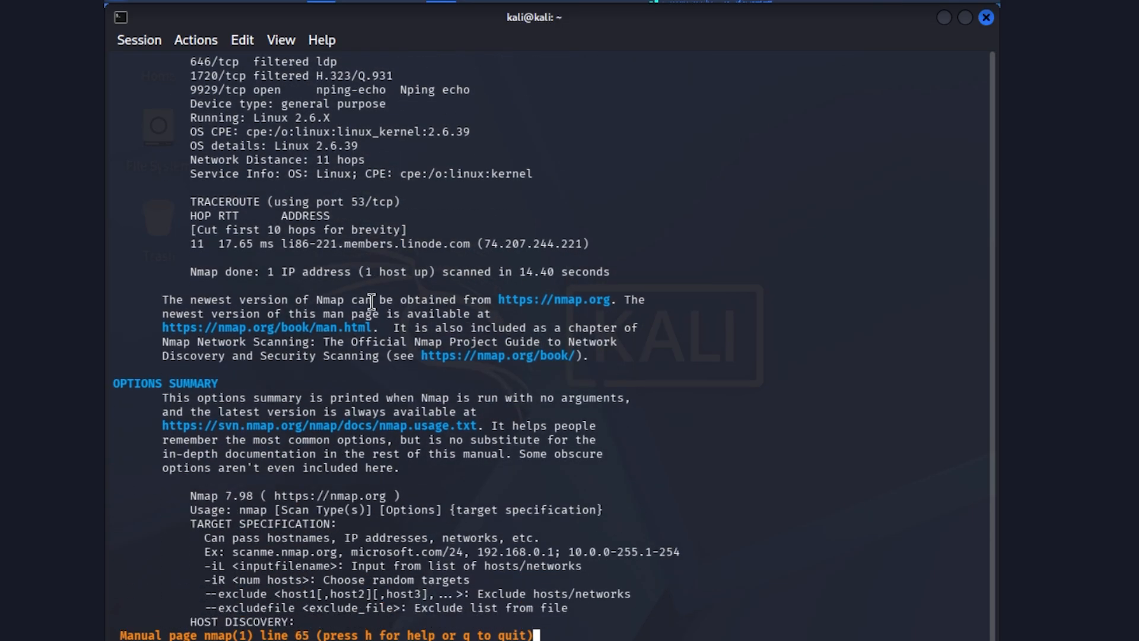
scroll(372, 301, down, 6)
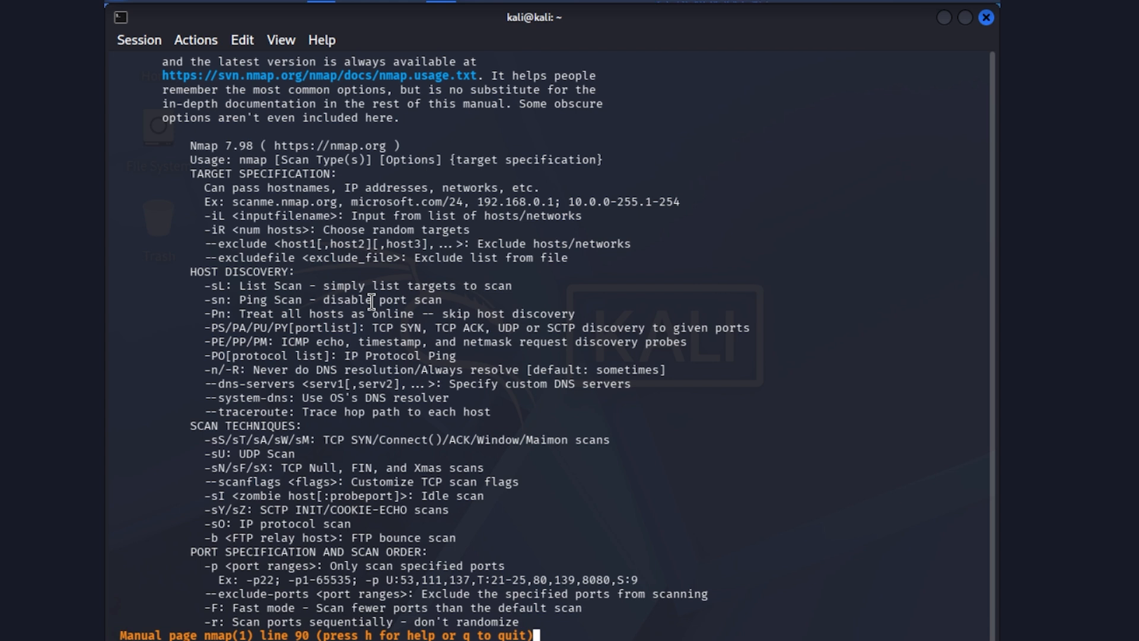
key(q)
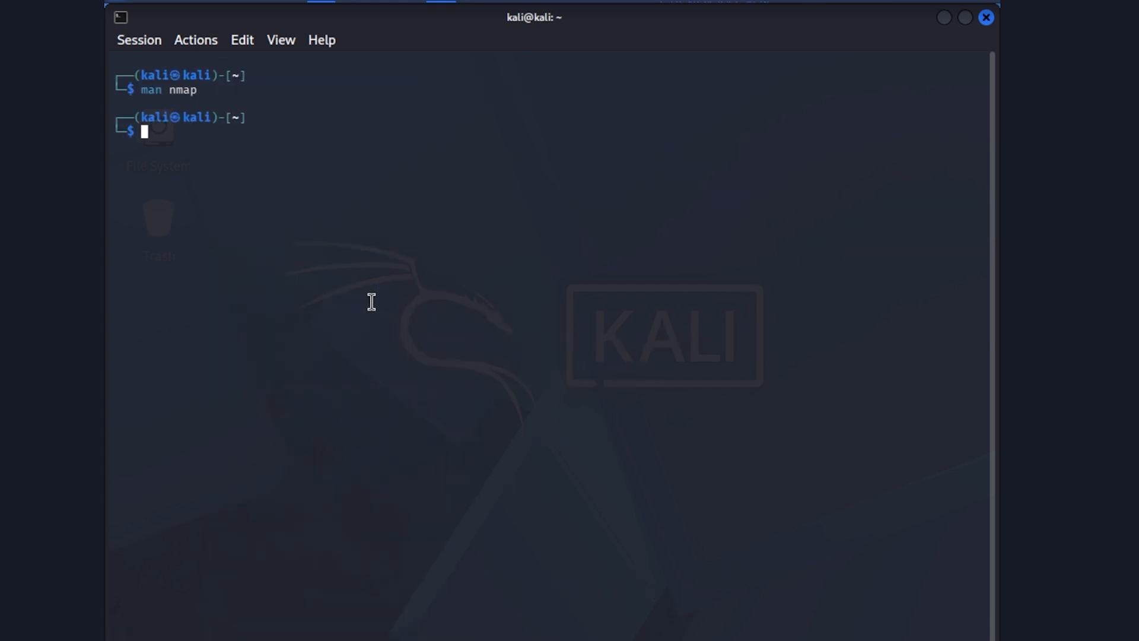
- Run a ping scan of the 10.0.0.0/24 network from Kali with sudo nmap -sn 10.0.0.0/24
text(sudo nmap )
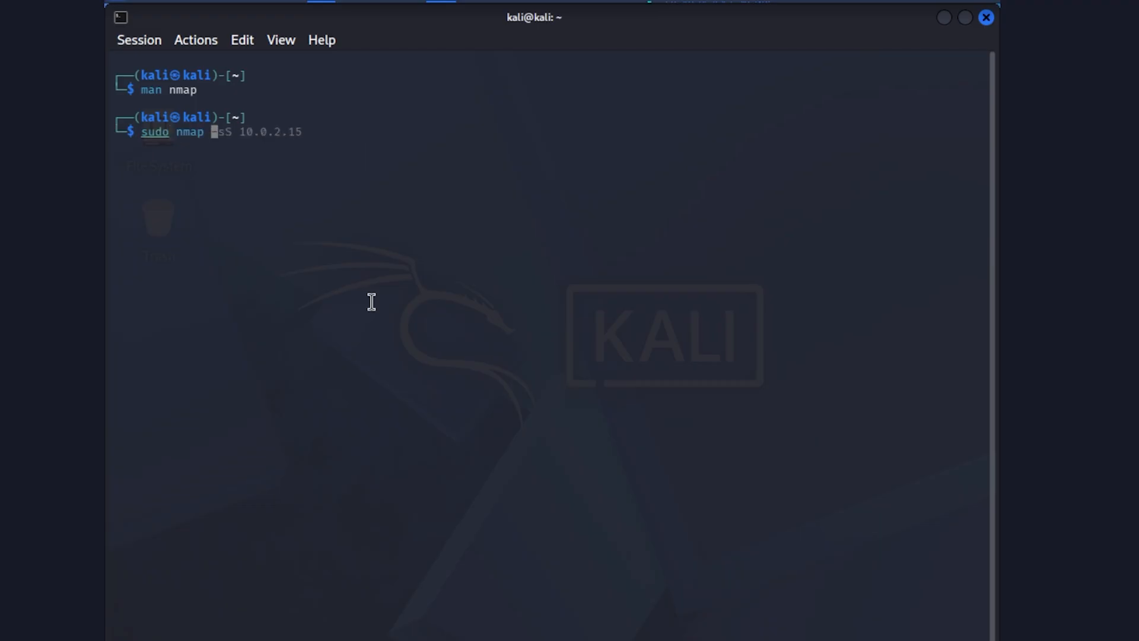
text(-sn 10.0.0.0/24)
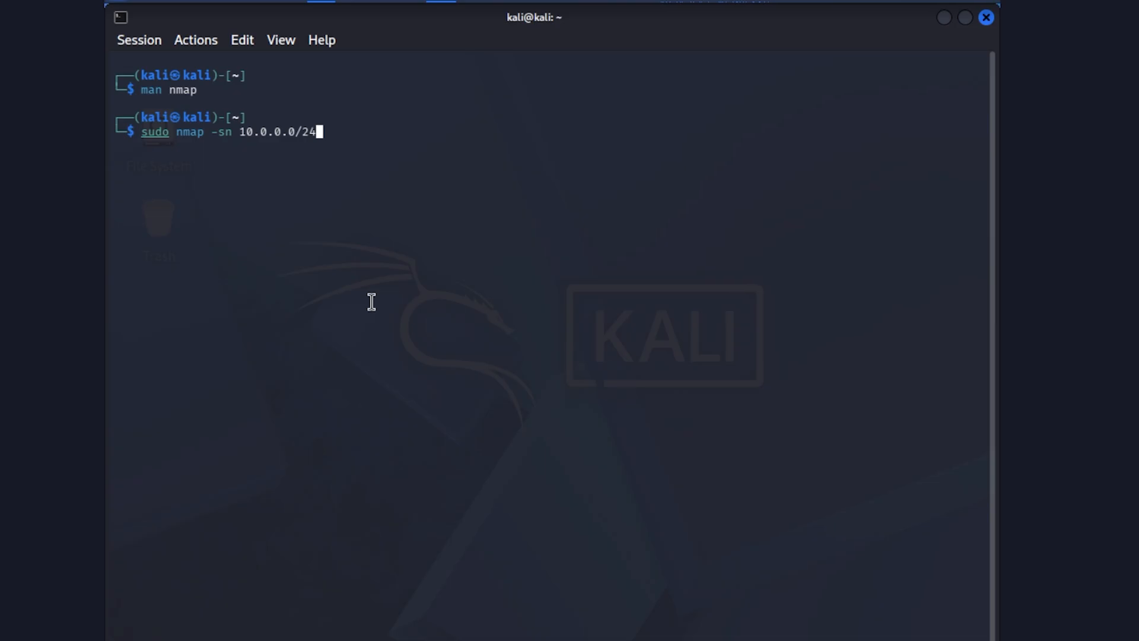
key(Return)
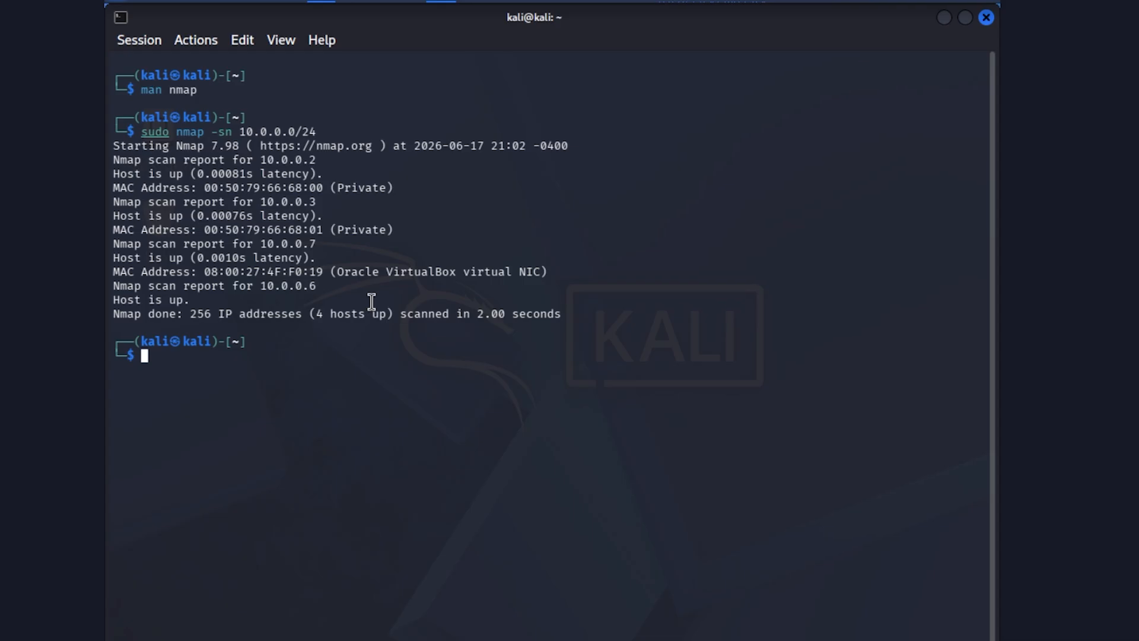
key(alt+Tab)
key(alt+Tab)
key(alt+Tab)
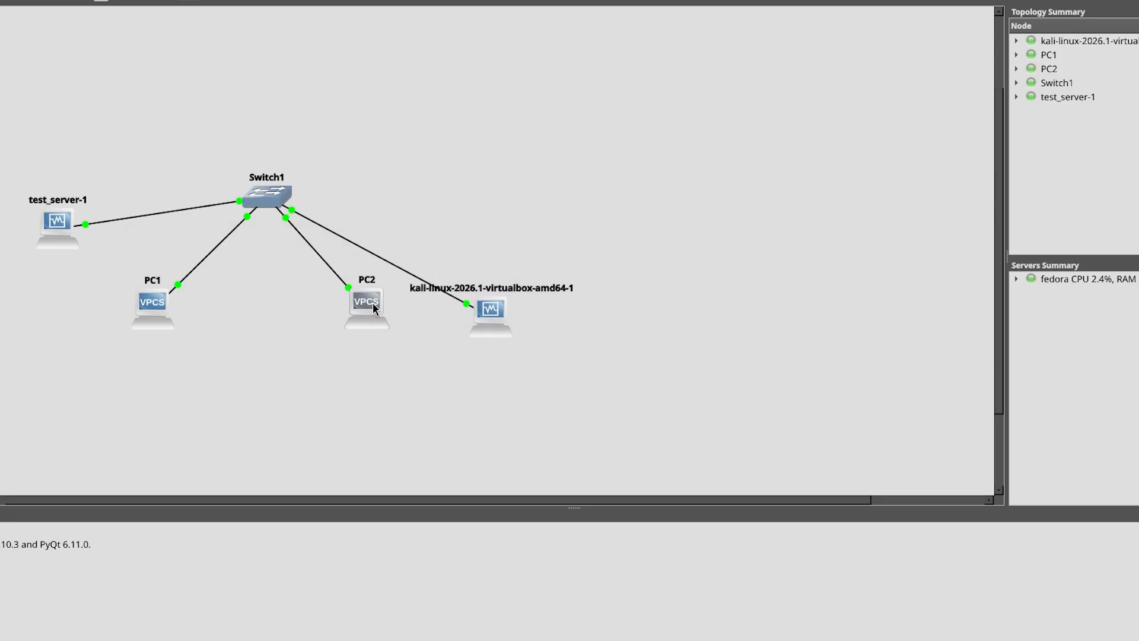
key(alt+Tab)
key(alt+Tab)
key(alt+Tab)
key(alt+Tab)
key(alt+Tab)
key(alt+Tab)
key(alt+Tab)
key(alt+Tab)
key(alt+Tab)
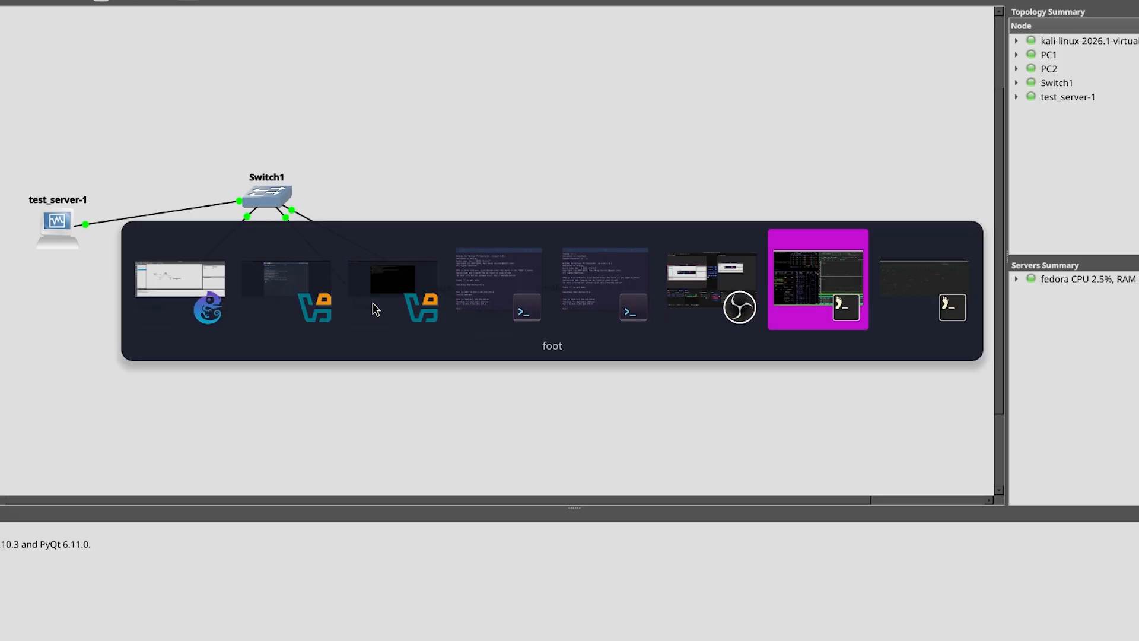
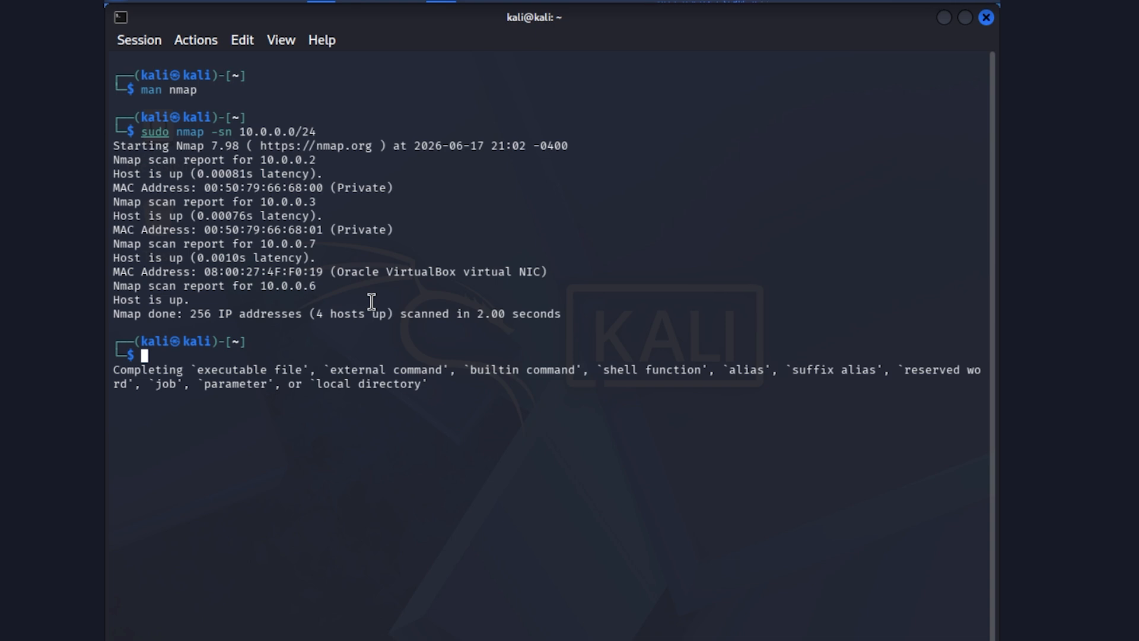
- Switch to GNS3 and start a packet capture on the link between the Kali VM and Switch1, opening Wireshark
key(alt+Tab)
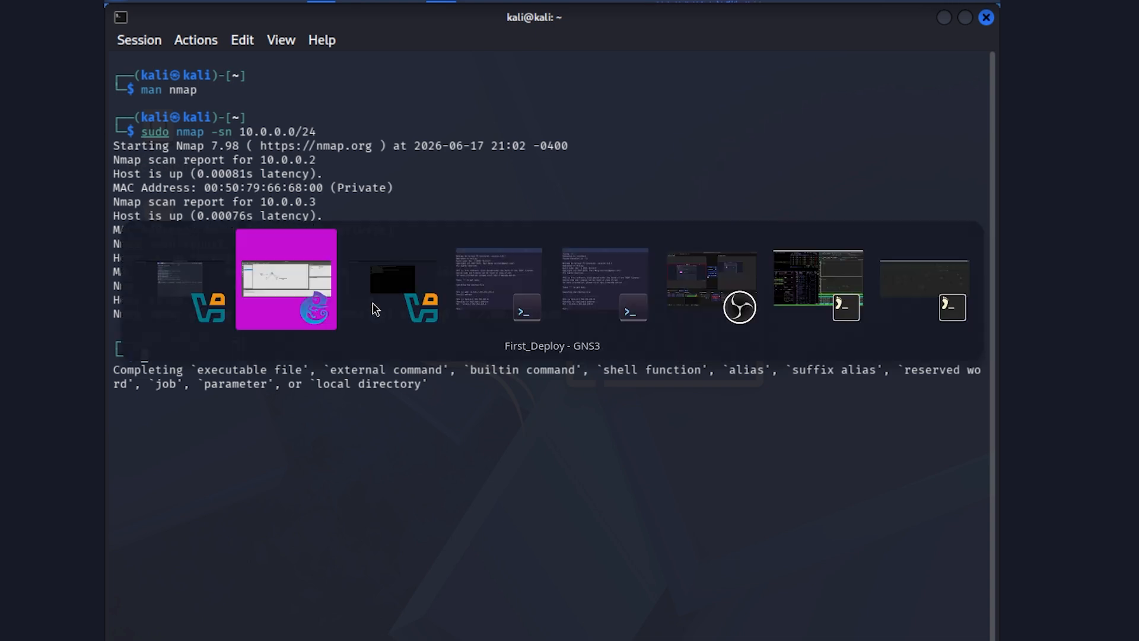
key(Tab)
key(Tab)
key(Tab)
key(Tab)
key(Tab)
key(Tab)
key(Tab)
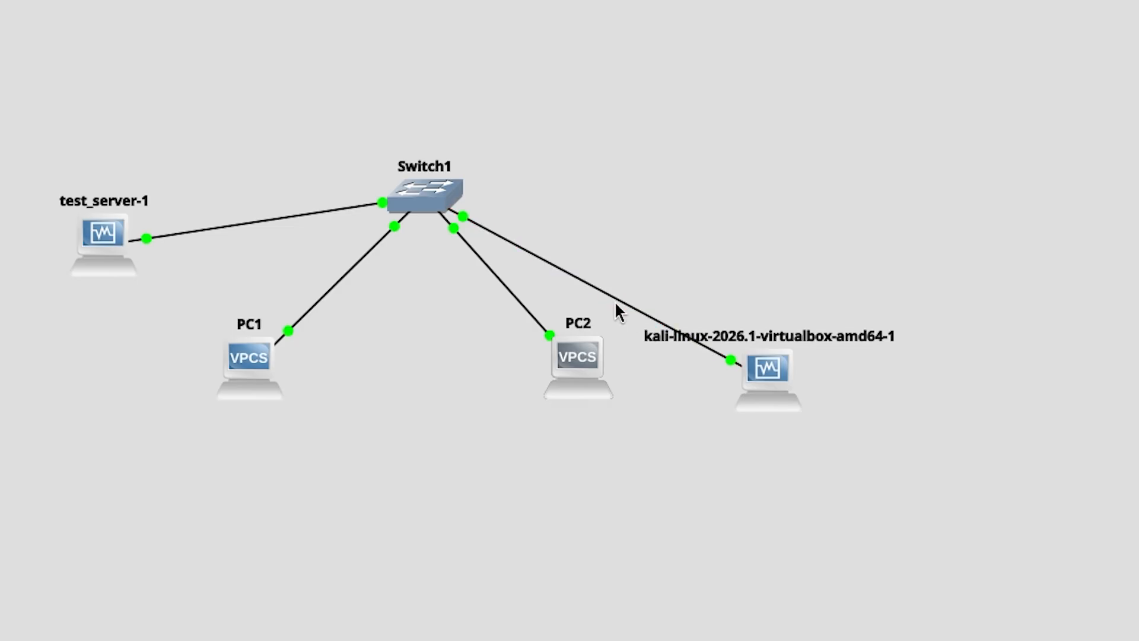
mouse_move(610, 301)
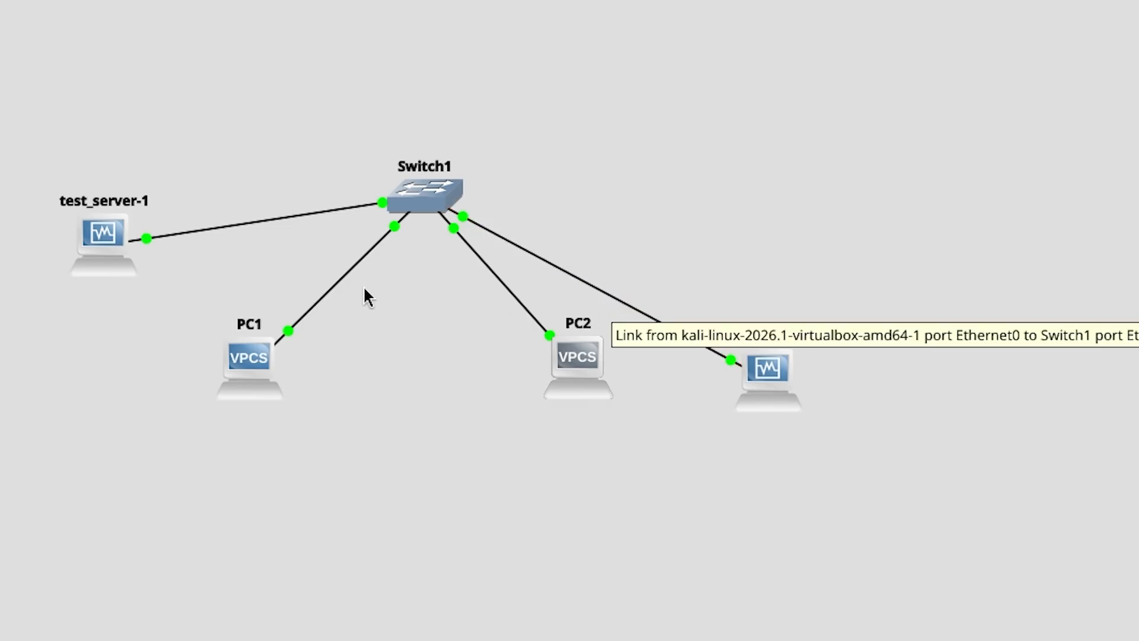
right_click(602, 291)
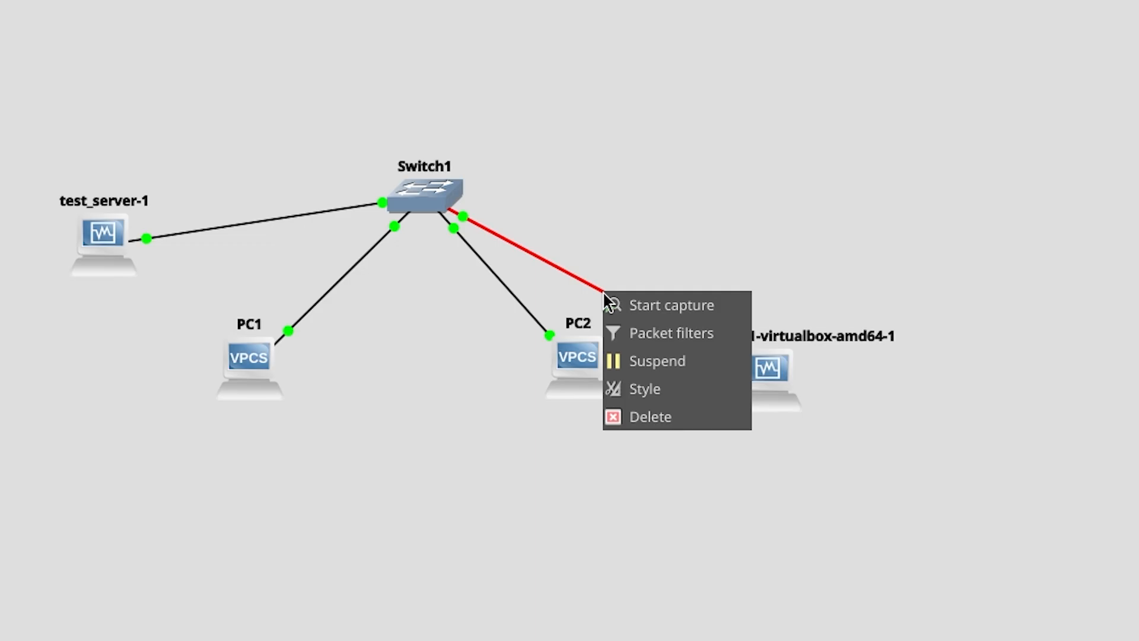
click(638, 311)
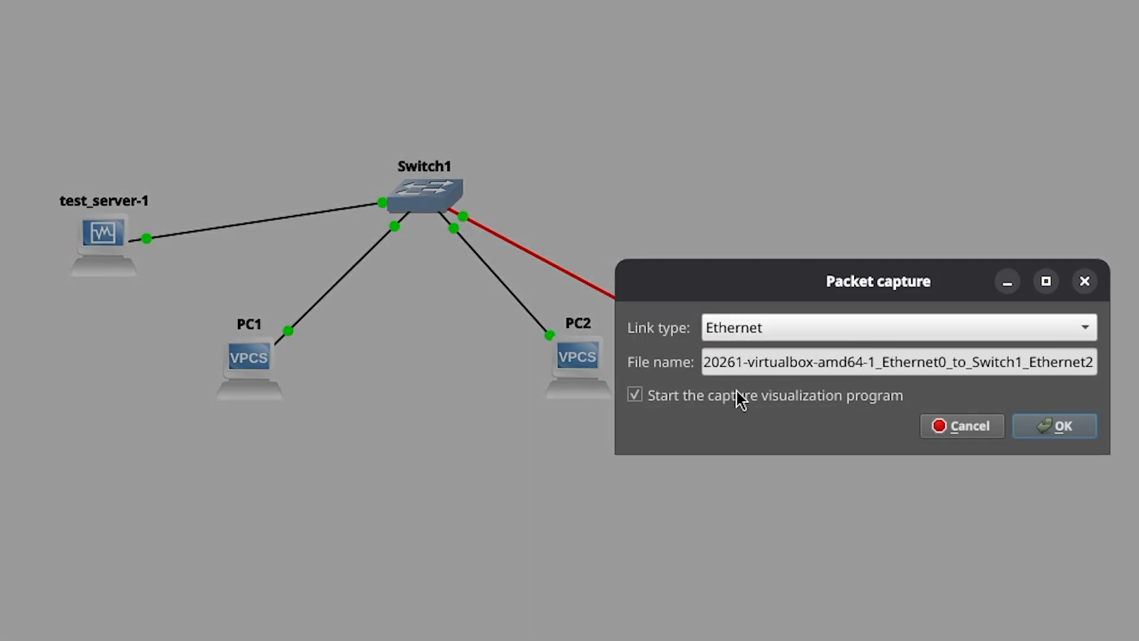
click(1054, 427)
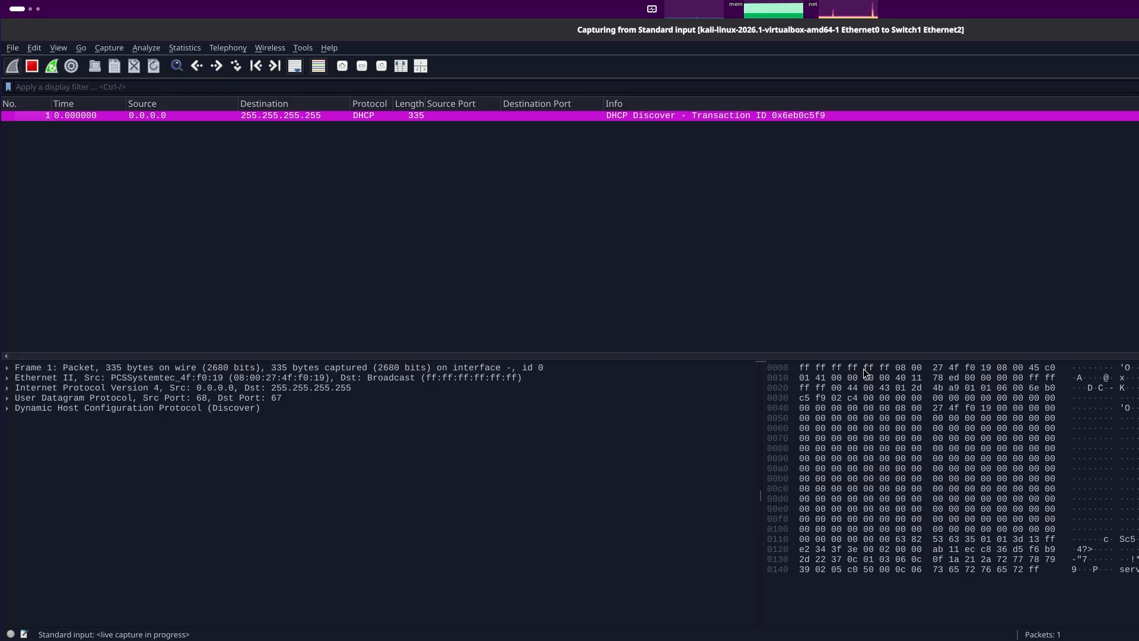
- Switch to the Kali terminal and ping 10.0.0.7
key(alt+Tab)
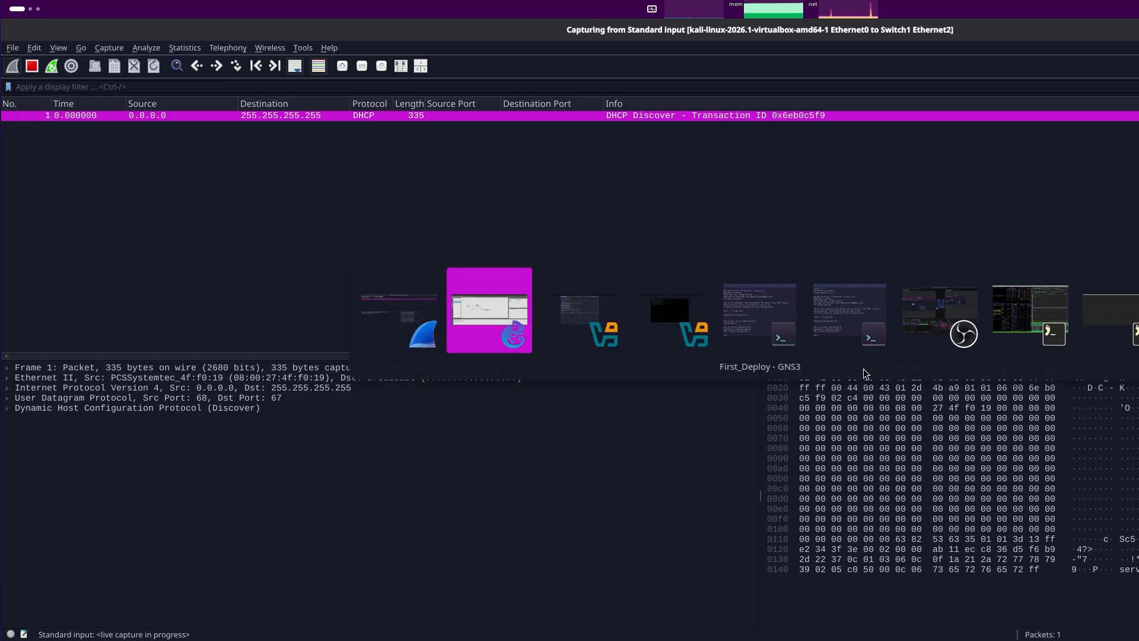
key(alt+Tab)
key(alt+Tab)
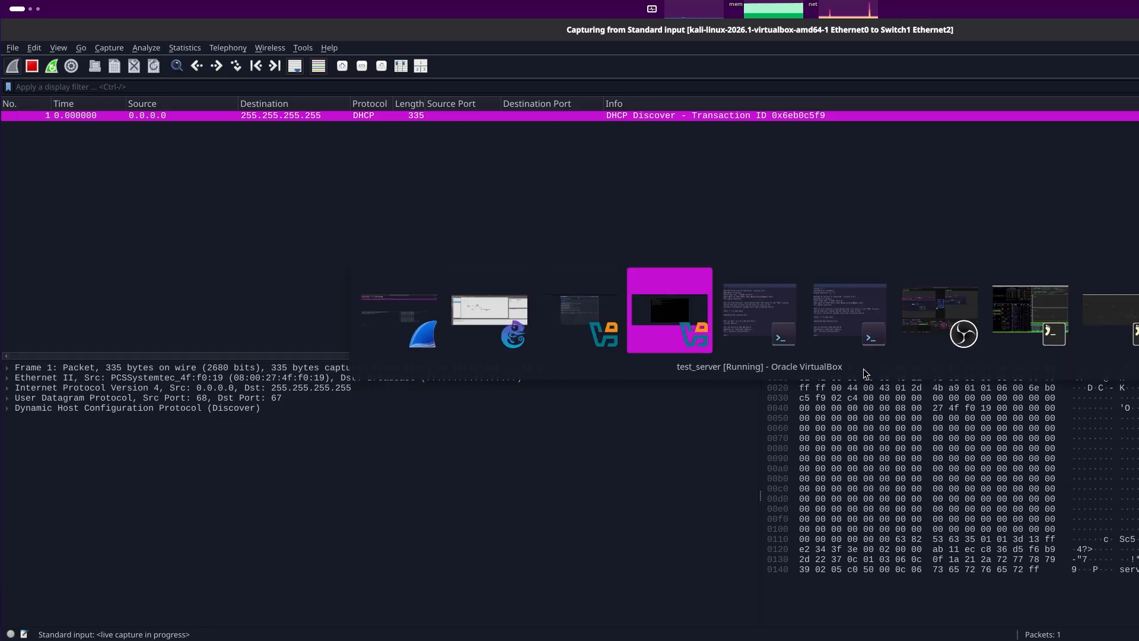
key(alt+Tab)
key(alt+Tab)
key(alt+Tab)
key(alt+Tab)
key(alt+Tab)
key(alt+Tab)
key(alt+Tab)
key(alt+Tab)
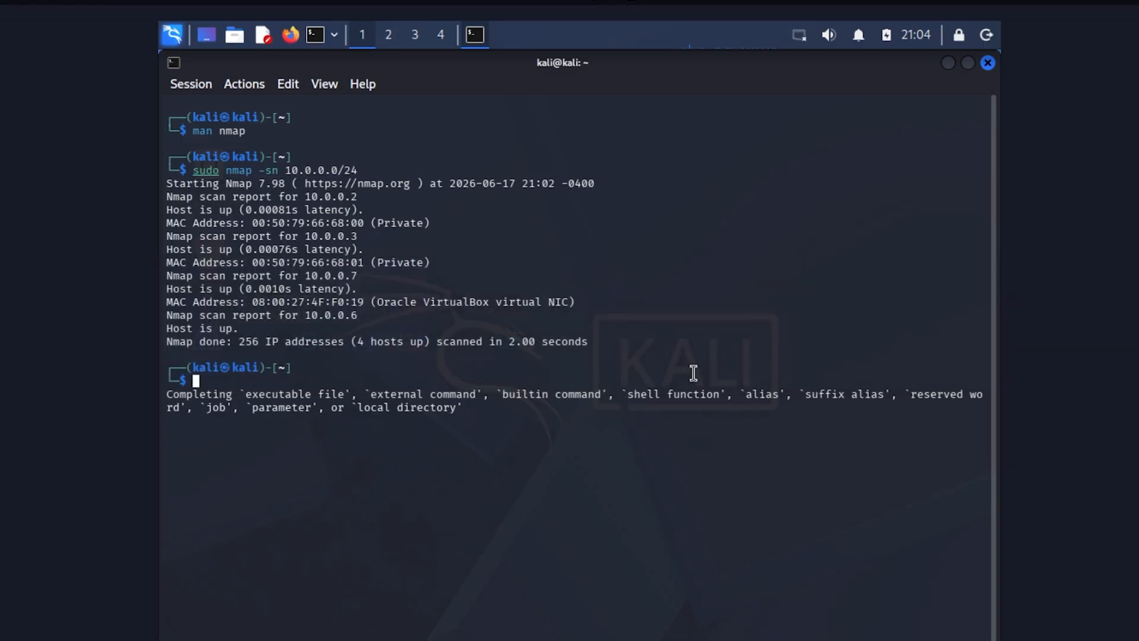
text(ping 1-)
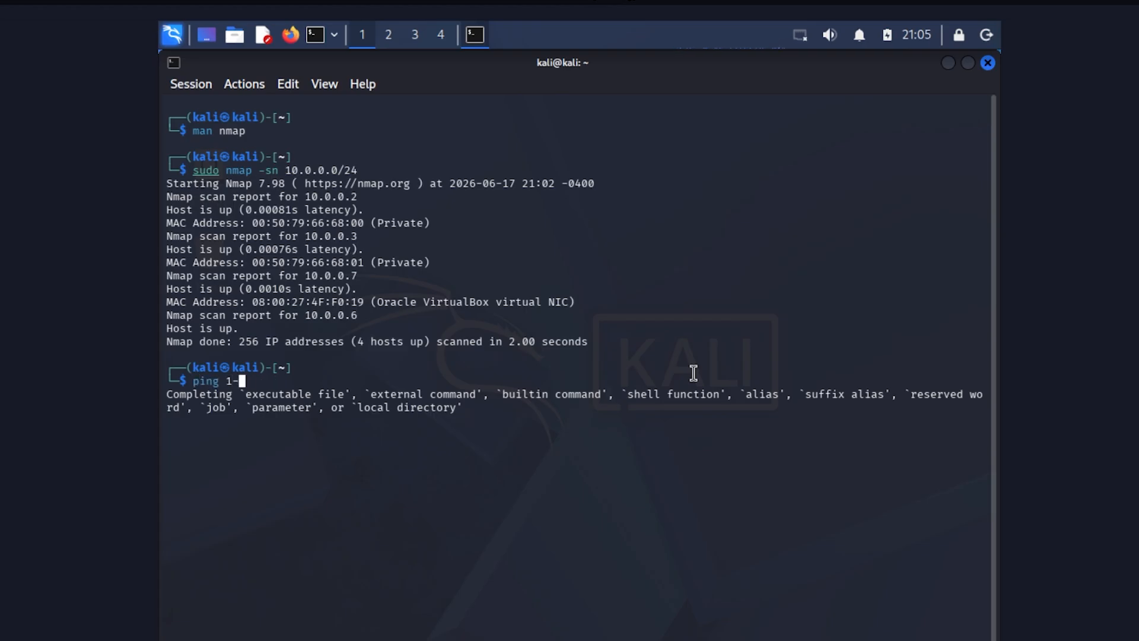
key(BackSpace)
text(0./)
key(BackSpace)
text(0.0.7)
key(Return)
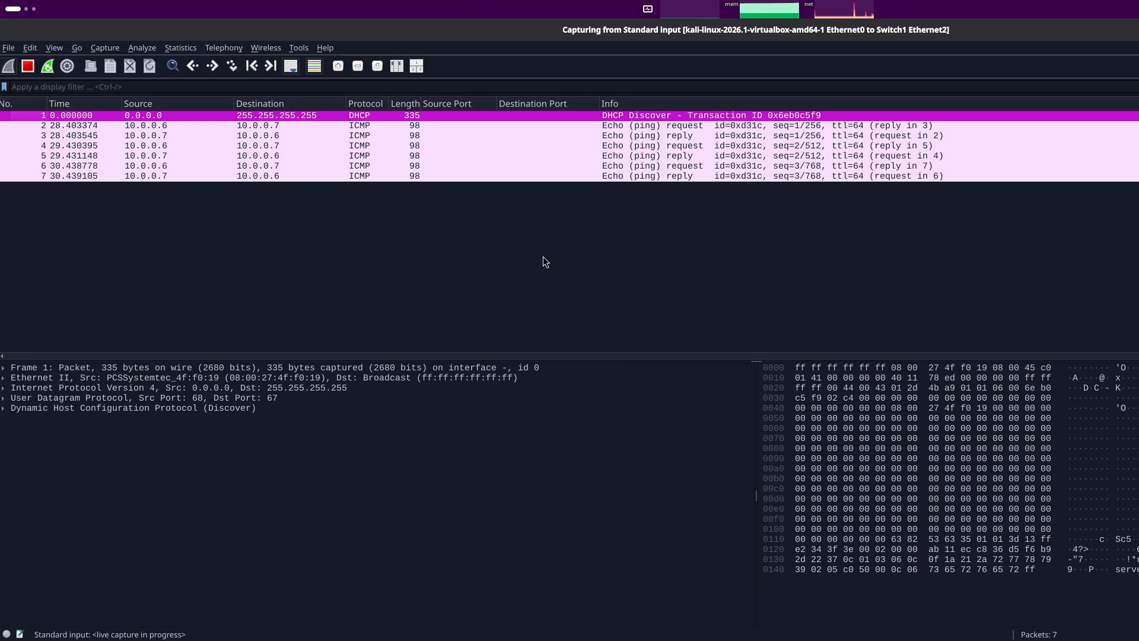
- Inspect the captured ICMP echo request and reply packets in Wireshark
click(331, 153)
click(329, 174)
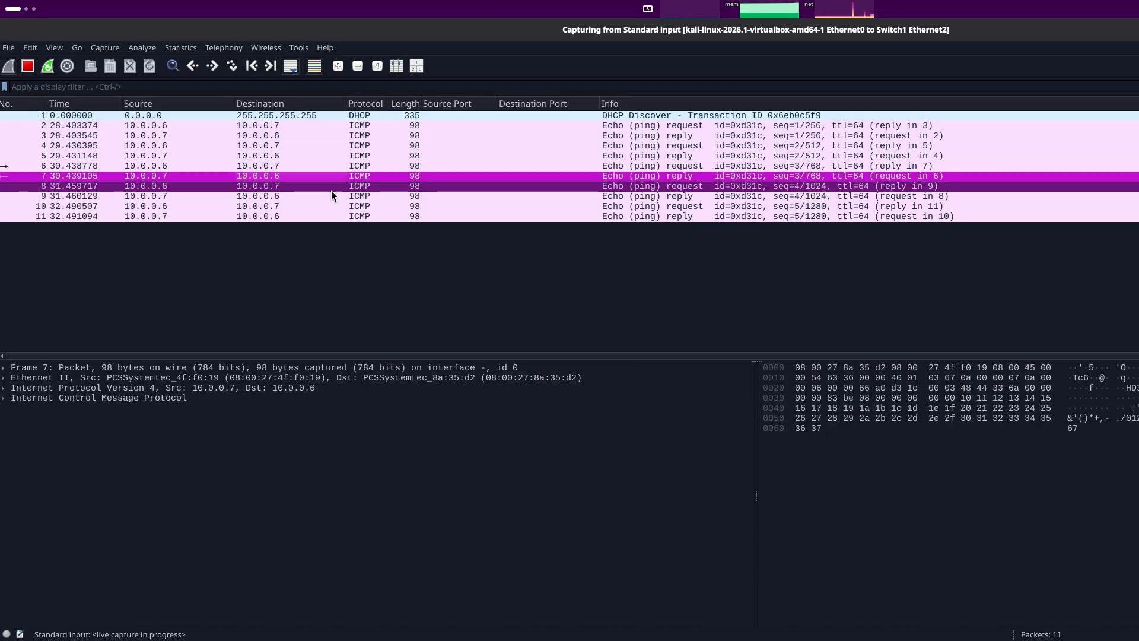
click(332, 203)
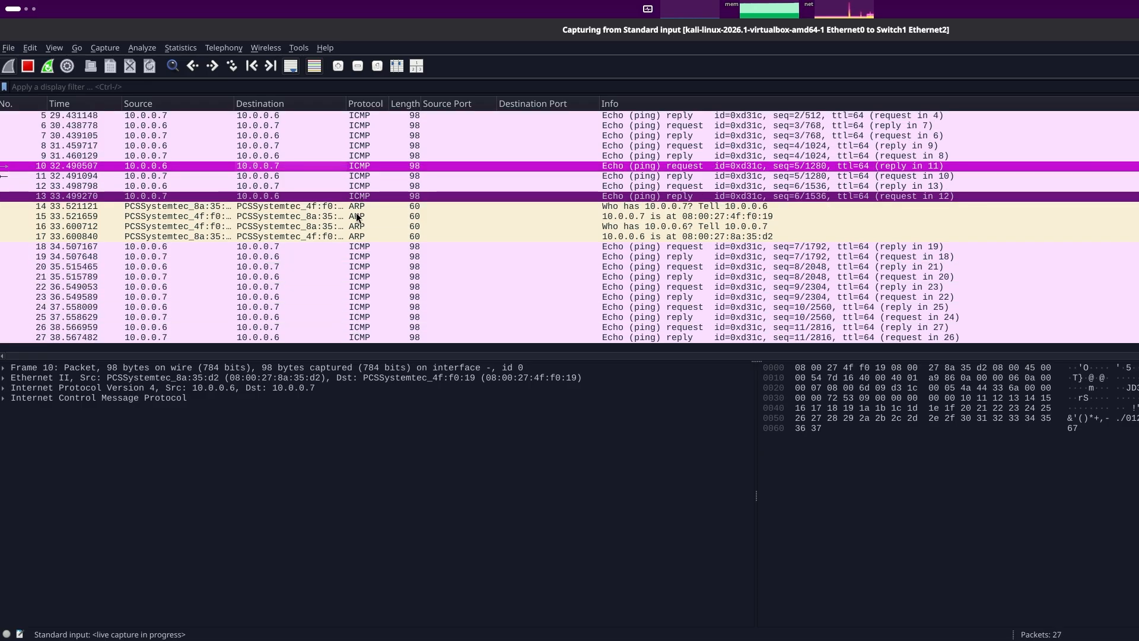
key(alt+Tab)
key(alt+Tab)
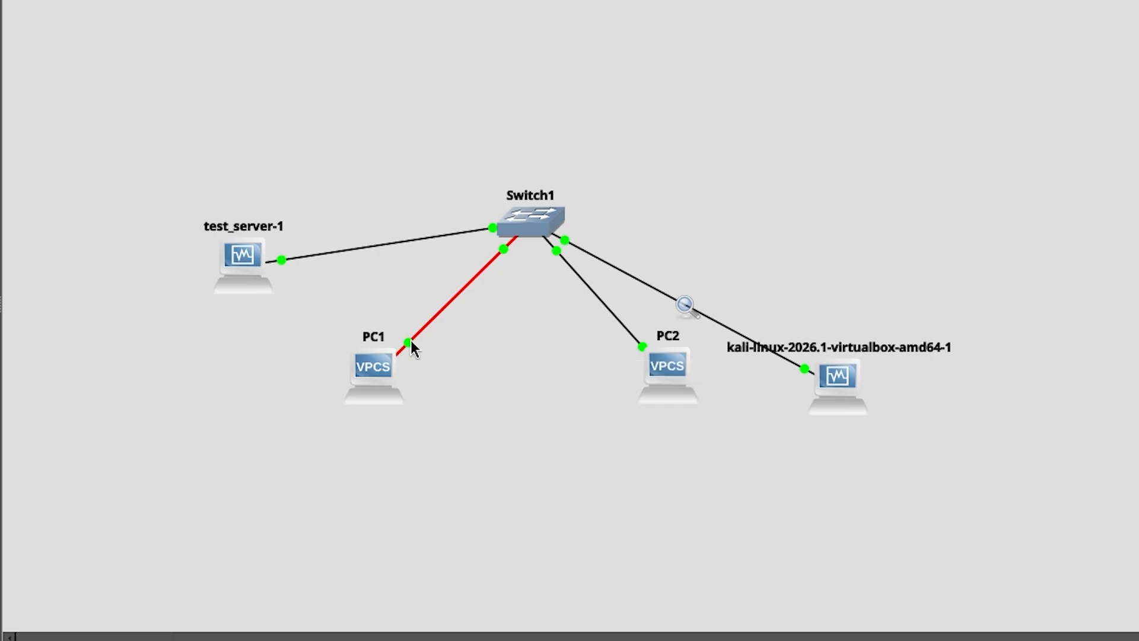
key(alt+Tab)
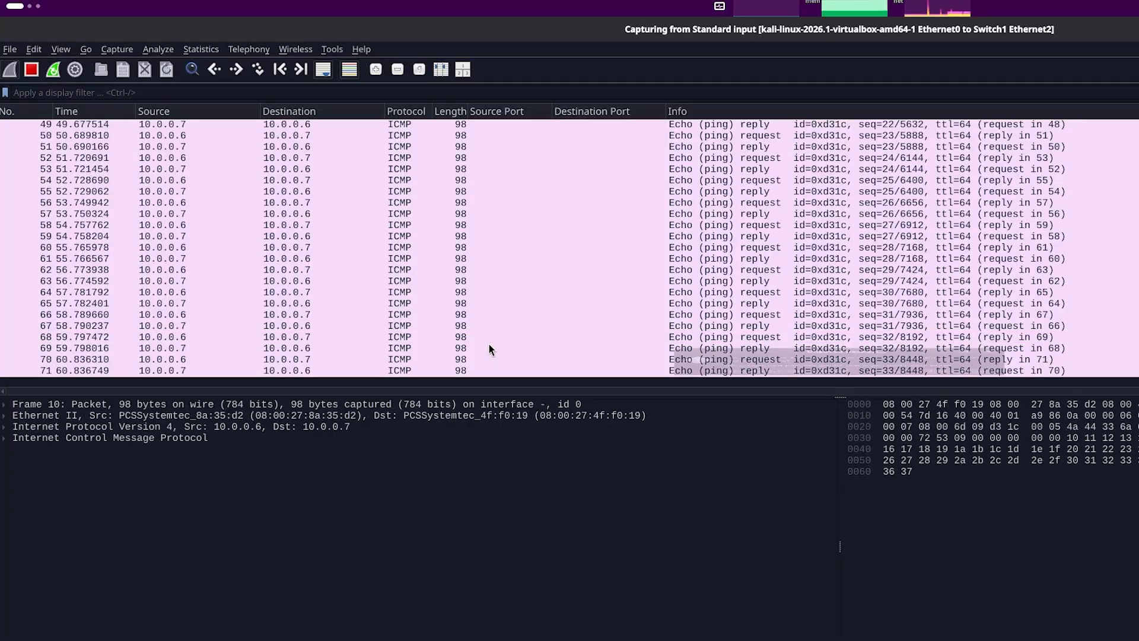
- Close Wireshark and start a packet capture on the link between test_server-1 and Switch1
key(ctrl+q)
click(841, 407)
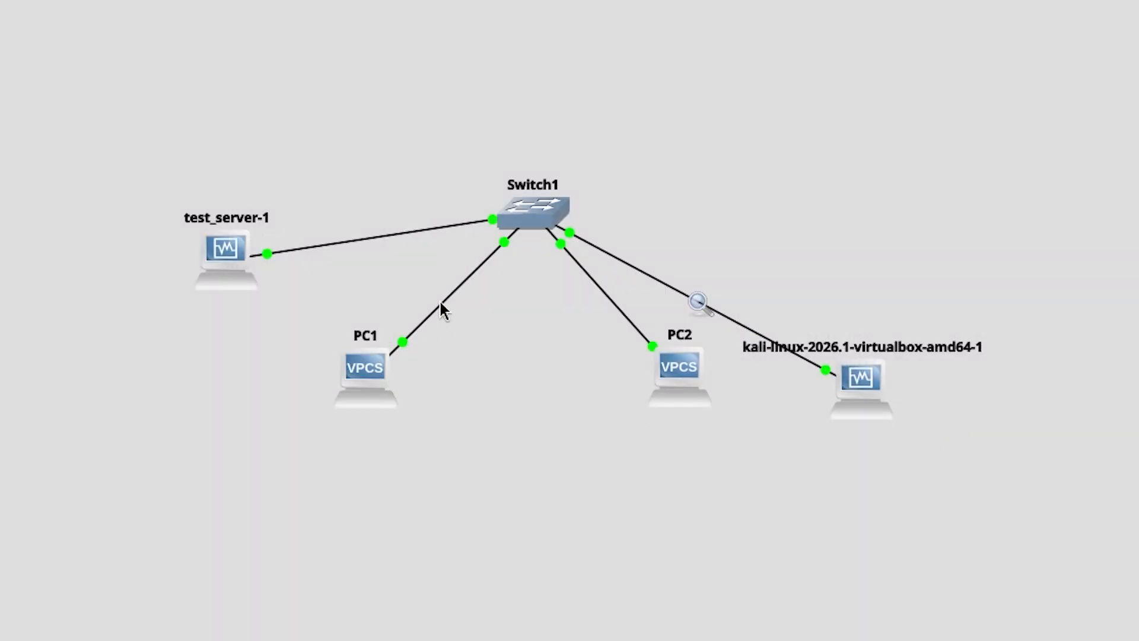
right_click(396, 234)
click(453, 248)
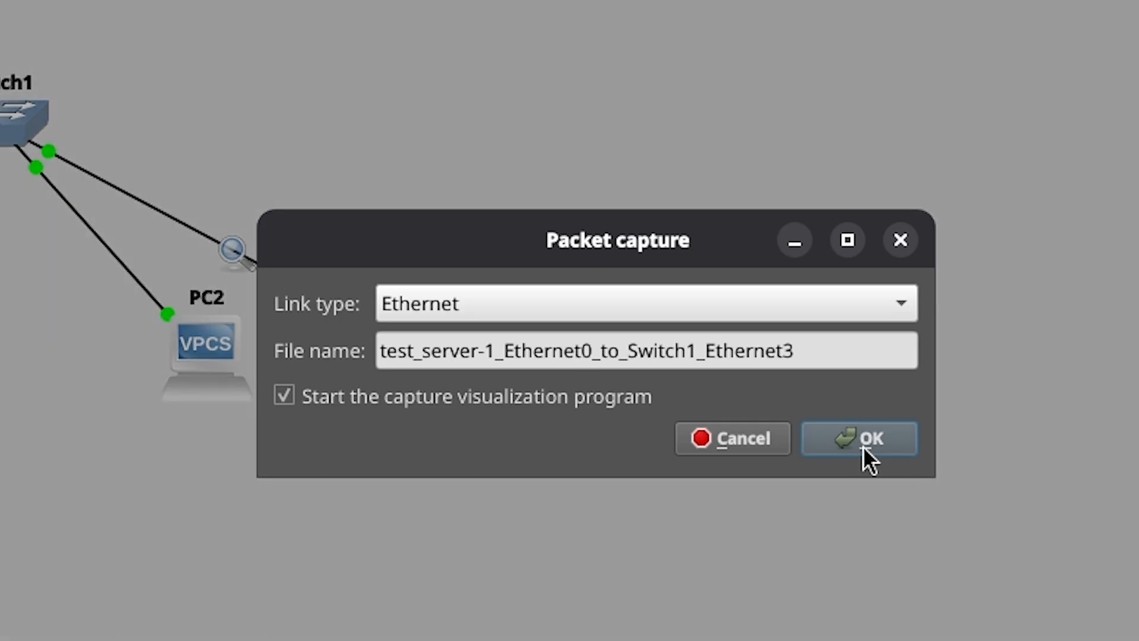
click(867, 459)
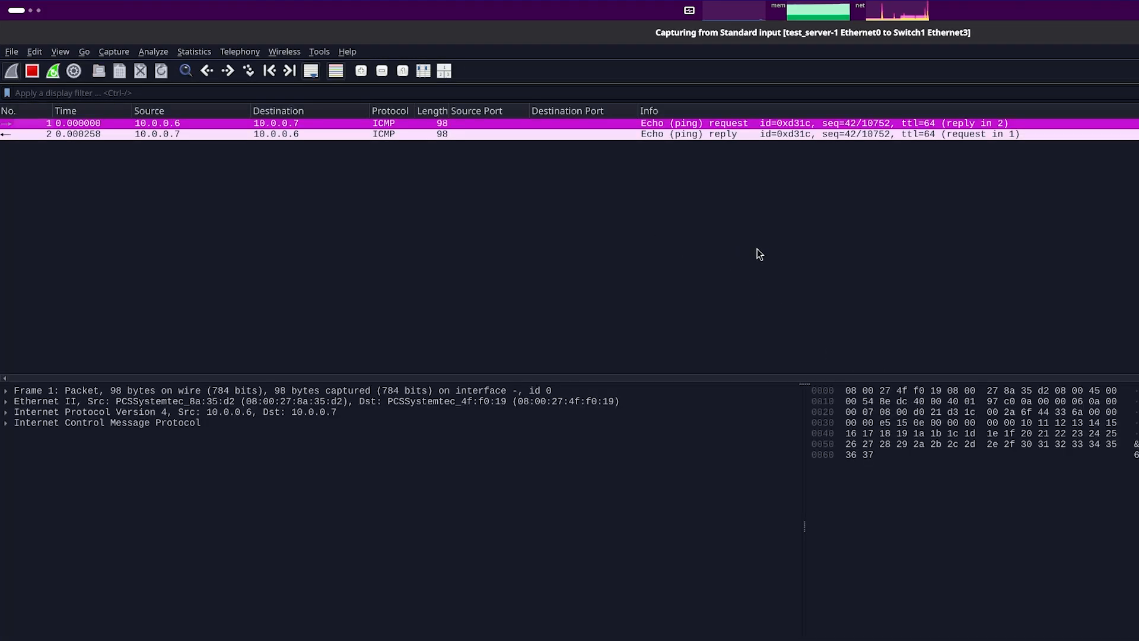
- Switch to the Kali terminal, stop the running ping, and clear the screen
key(alt+Tab)
key(alt+Tab)
key(alt+Tab)
key(alt+Tab)
key(alt+Tab)
key(alt+Tab)
key(alt+Tab)
key(alt+Tab)
key(alt+Tab)
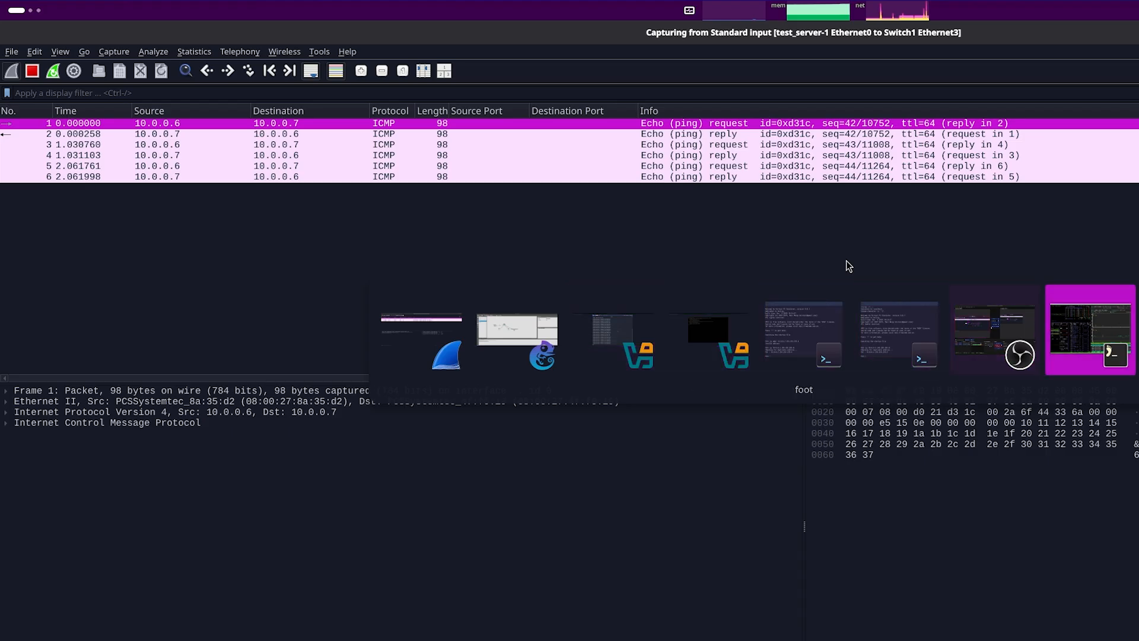
key(alt+Tab)
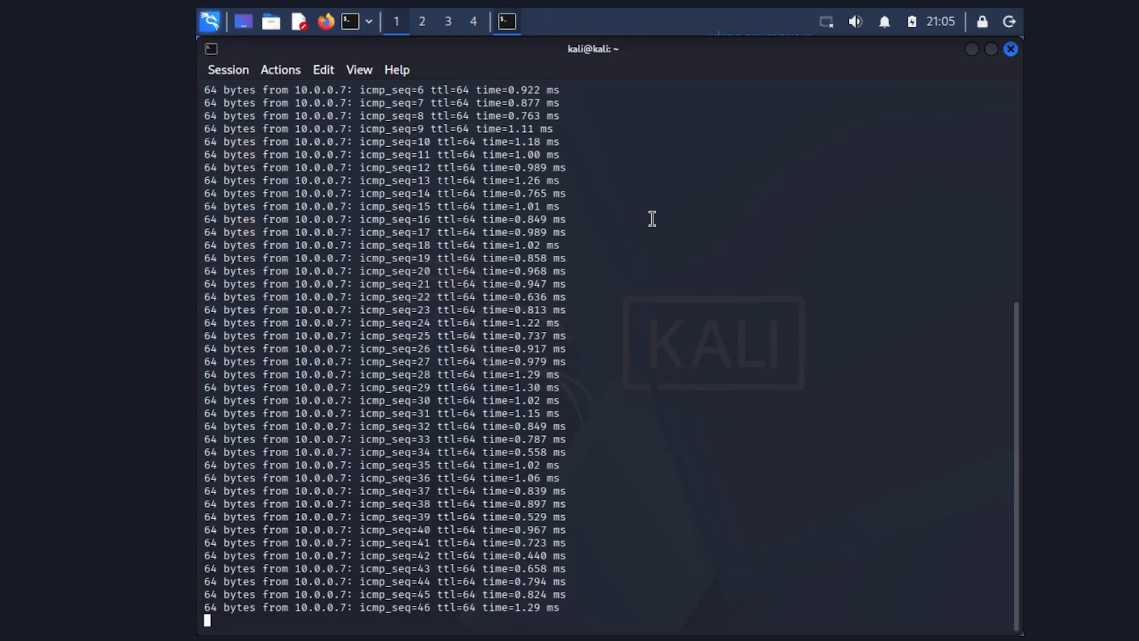
key(ctrl+c)
key(ctrl+l)
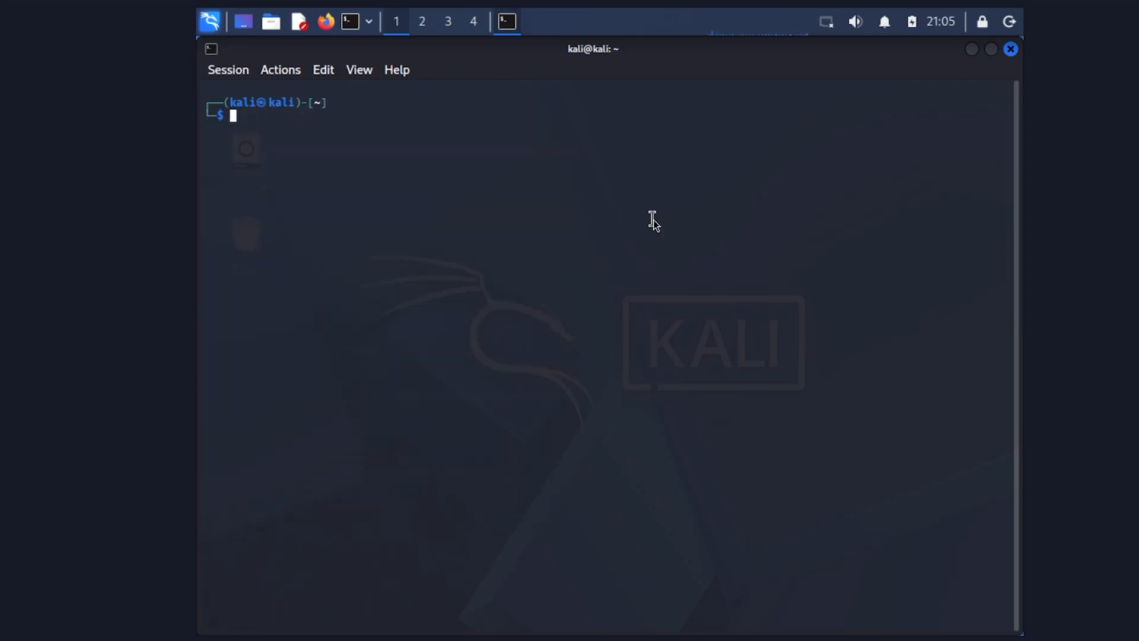
- Inspect the captured ICMP and ARP packets on the test_server-1 link in Wireshark
key(alt+Tab)
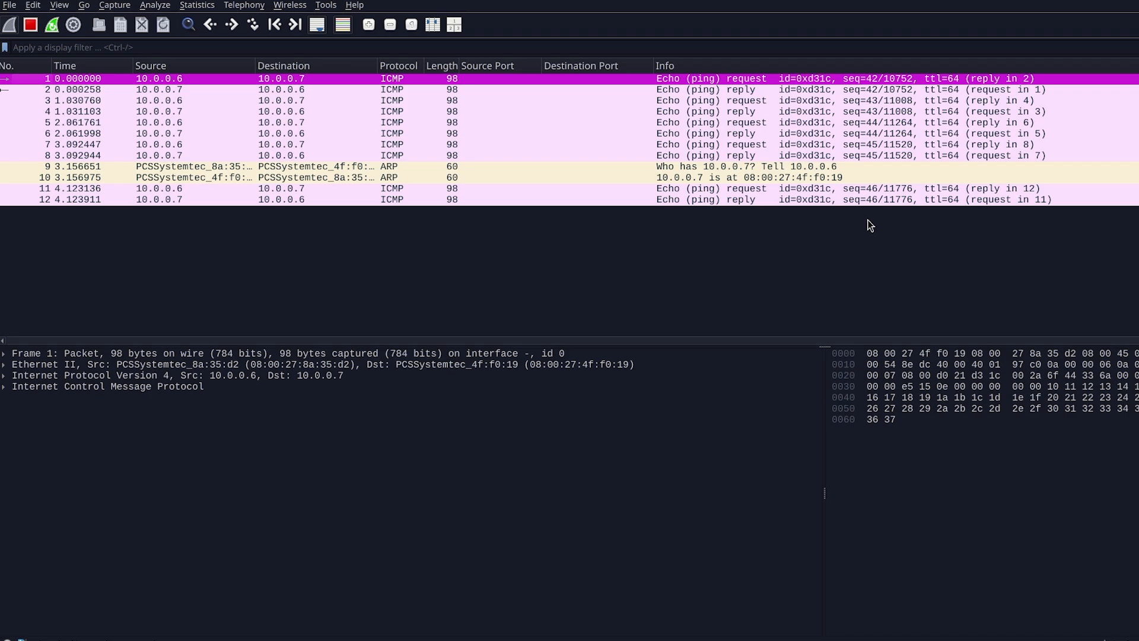
click(334, 125)
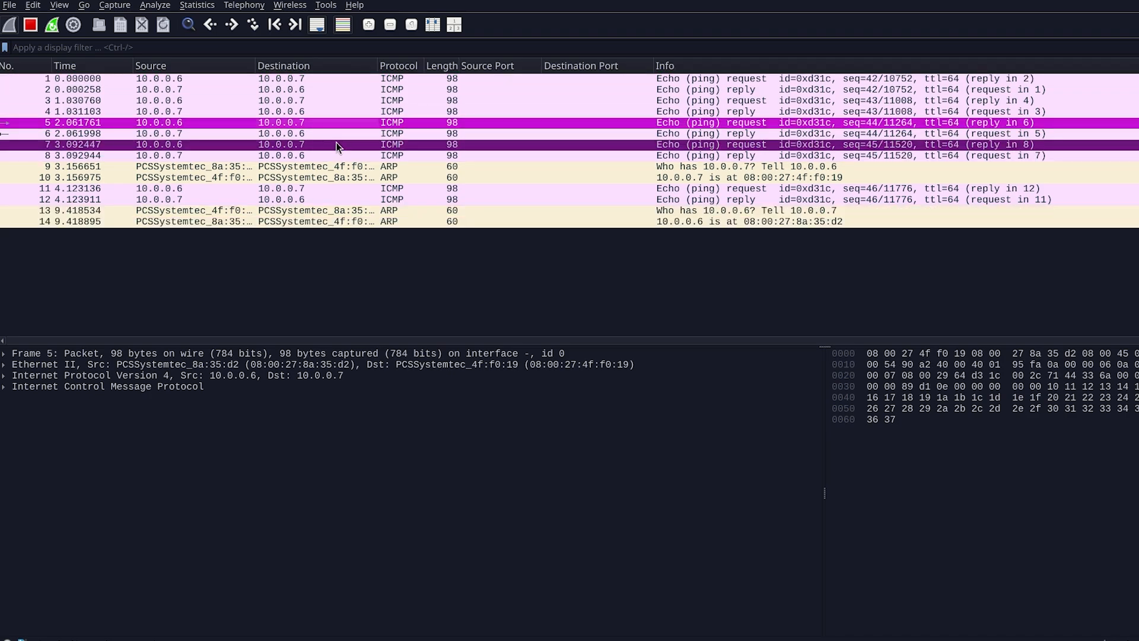
click(285, 100)
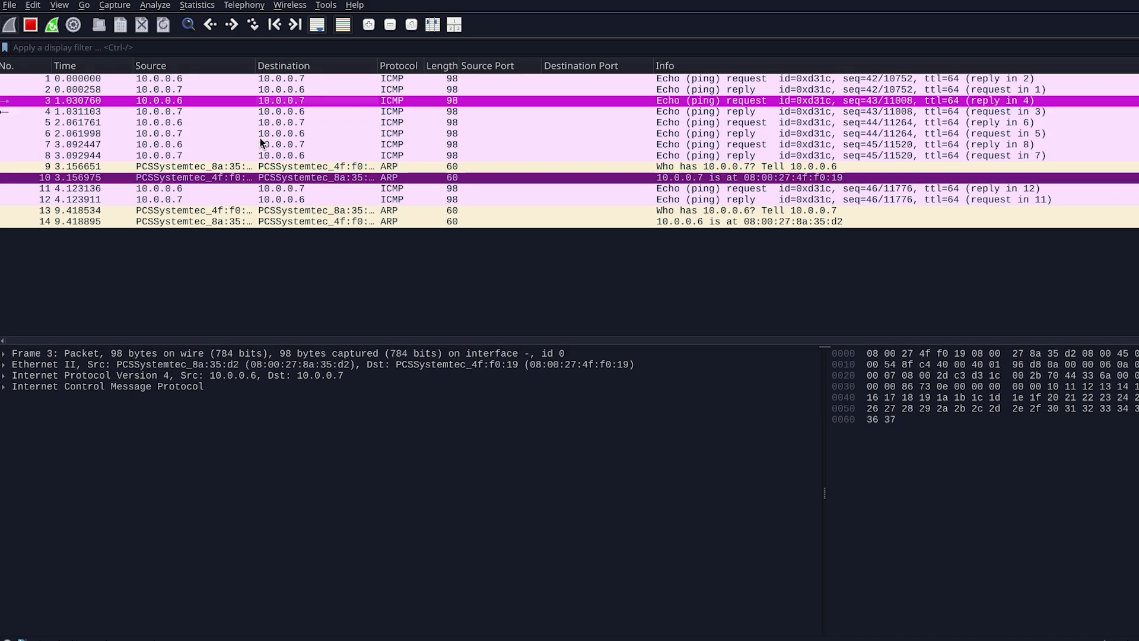
click(473, 125)
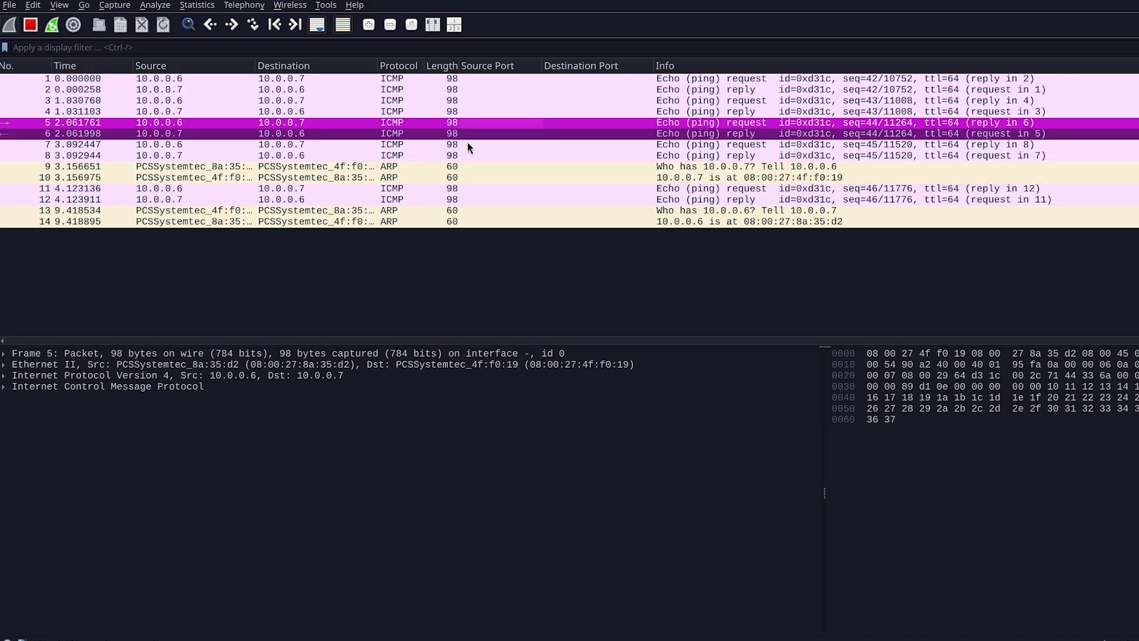
click(468, 146)
click(459, 190)
- Switch to the Kali terminal and run a SYN scan with sudo nmap -sS 10.0.0.7
key(alt+Tab)
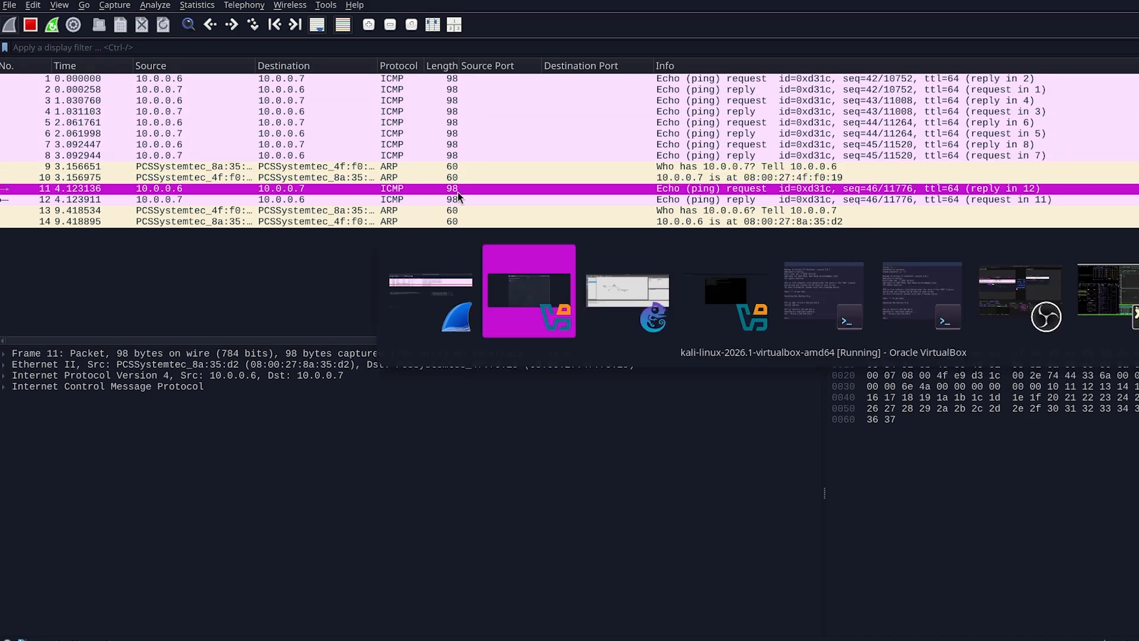
key(alt+Tab)
key(alt+Tab)
key(alt+Tab)
key(alt+Tab)
key(alt+Tab)
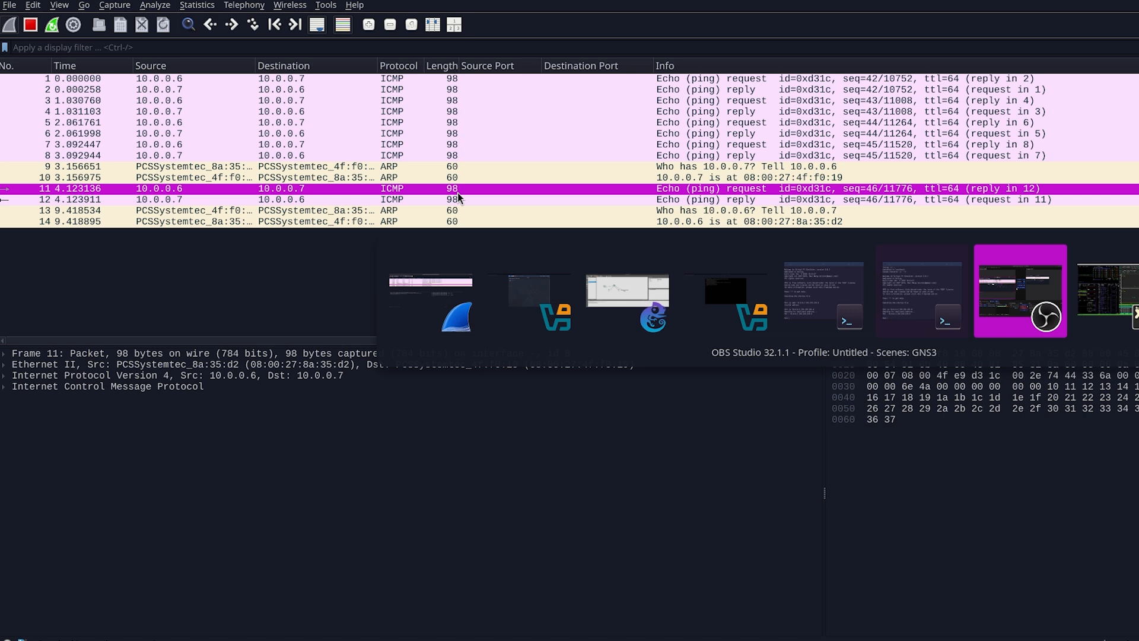
key(alt+Tab)
key(alt+Tab)
key(alt+Tab)
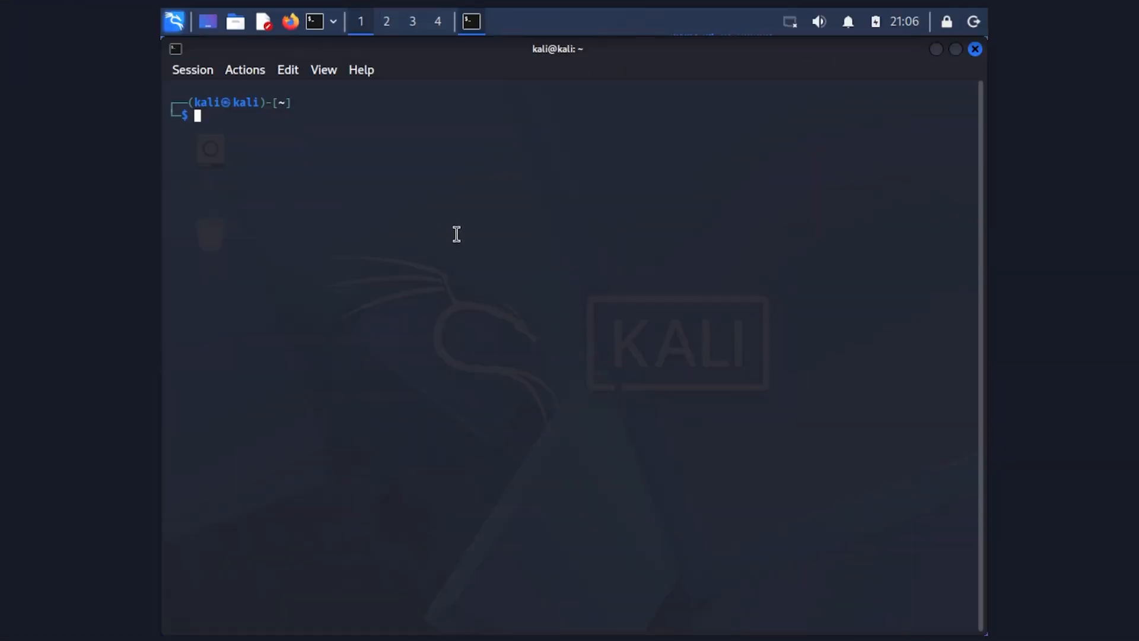
text(sudo )
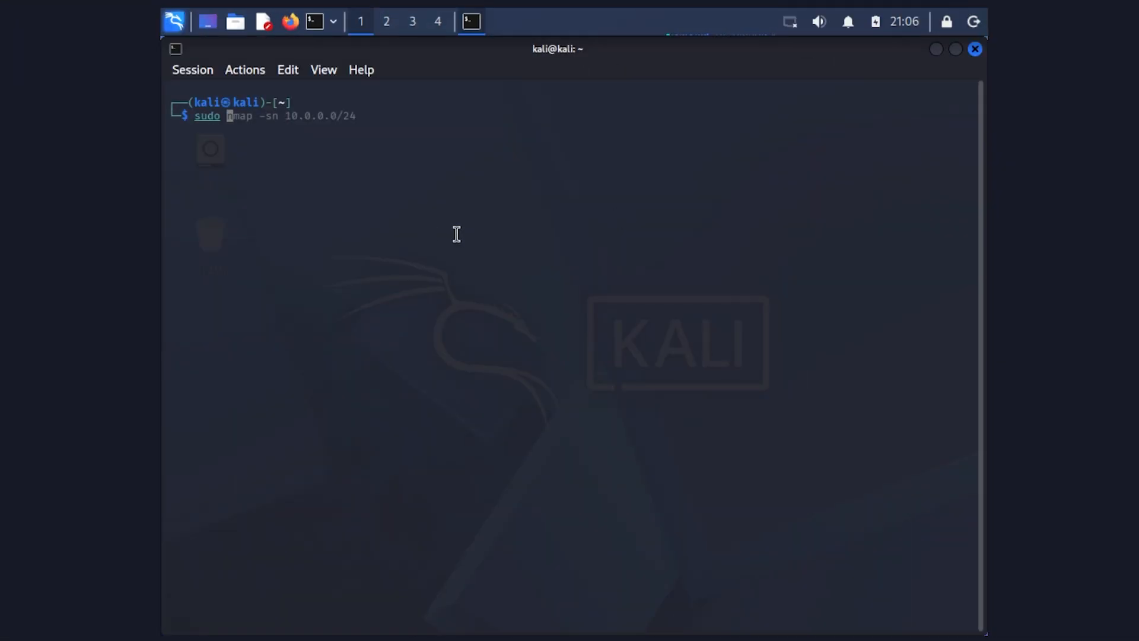
text(nmap -sS 10.0.0.7)
key(Return)
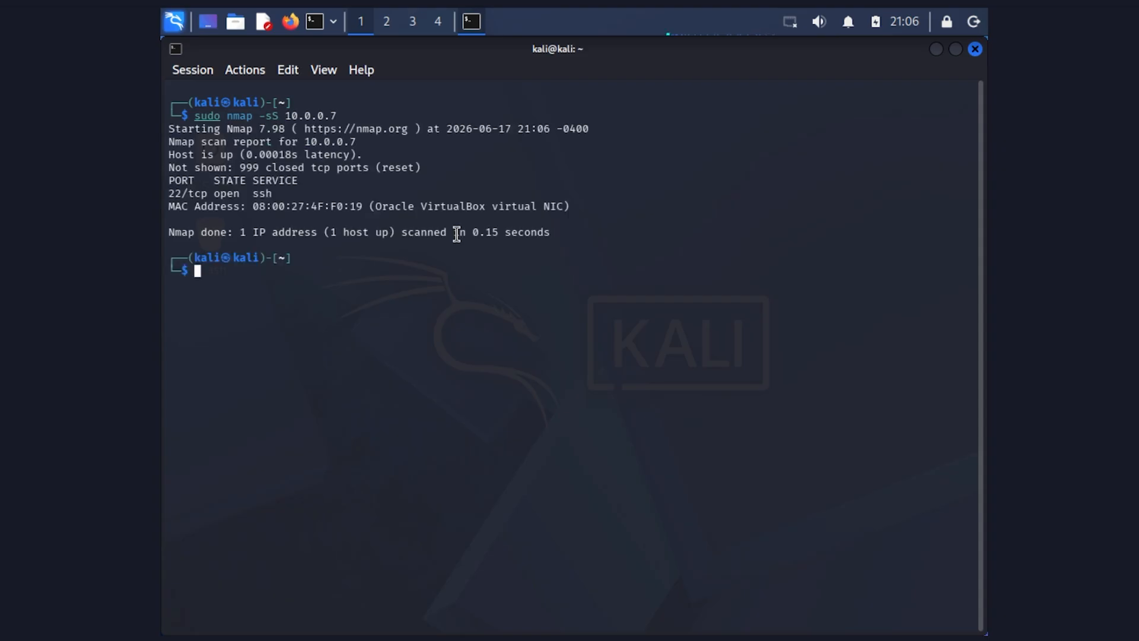
- Examine the TCP SYN and RST packets from the scan in the test_server-1 link capture
key(alt+Tab)
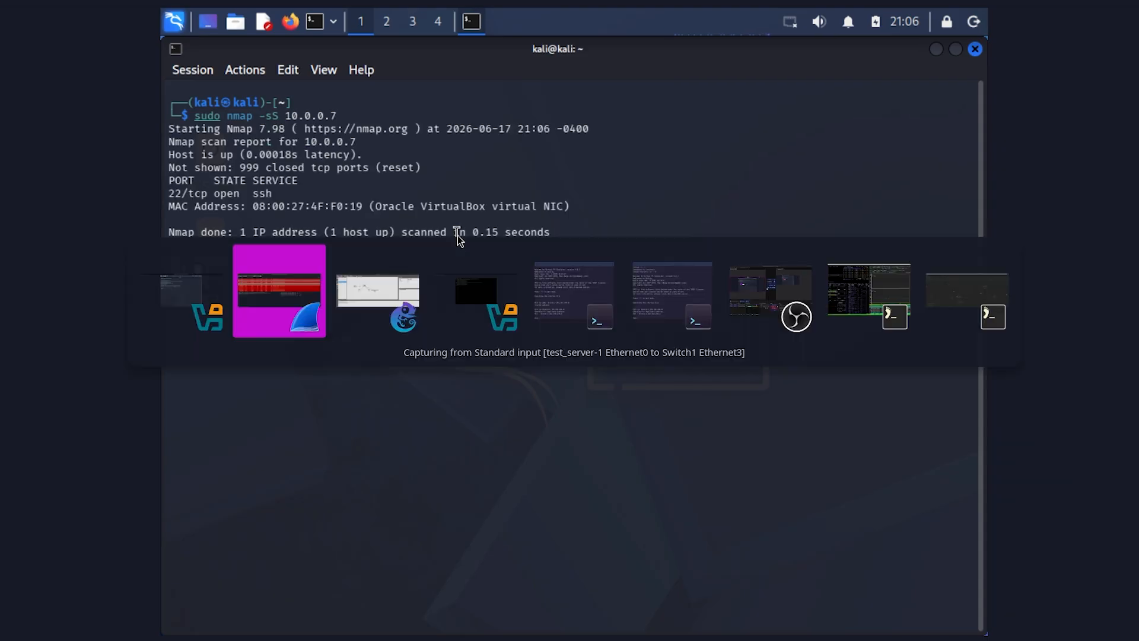
key(alt+Tab)
key(alt+Tab)
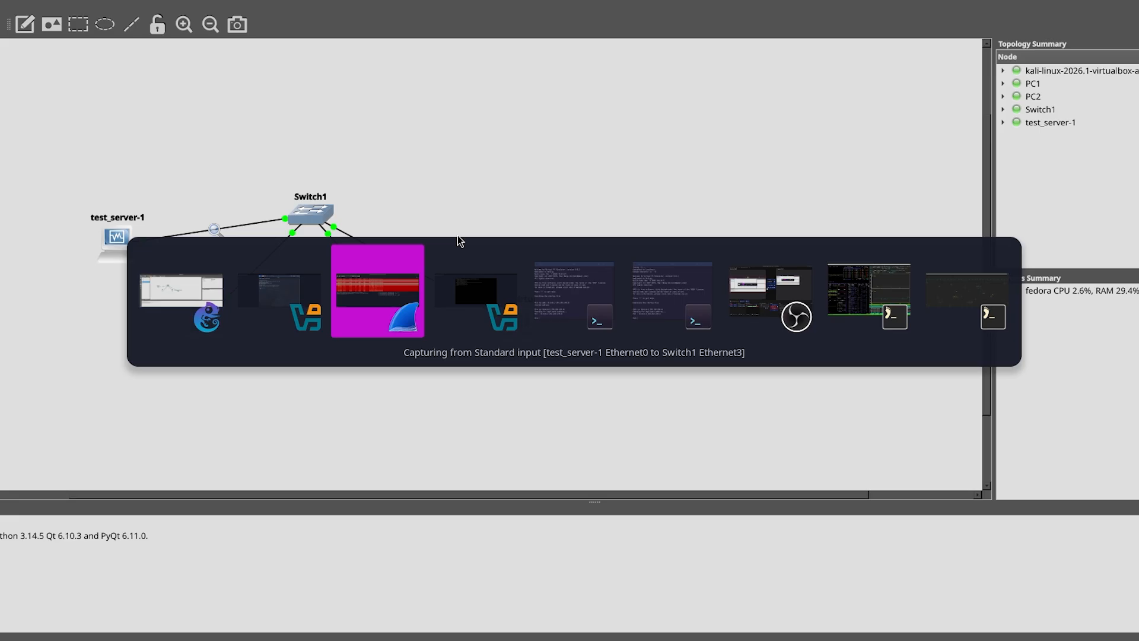
key(alt+Tab)
key(alt+Tab)
key(alt+Tab)
key(alt+Tab)
key(alt+Tab)
key(alt+Tab)
key(alt+Tab)
key(alt+Tab)
key(alt+Tab)
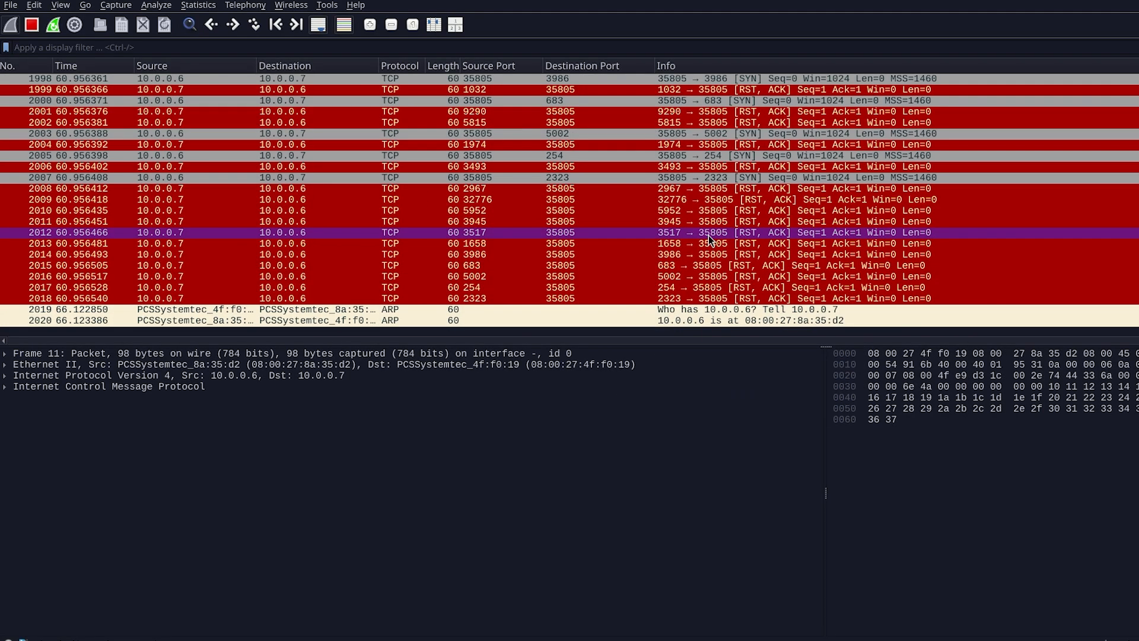
scroll(455, 229, up, 20)
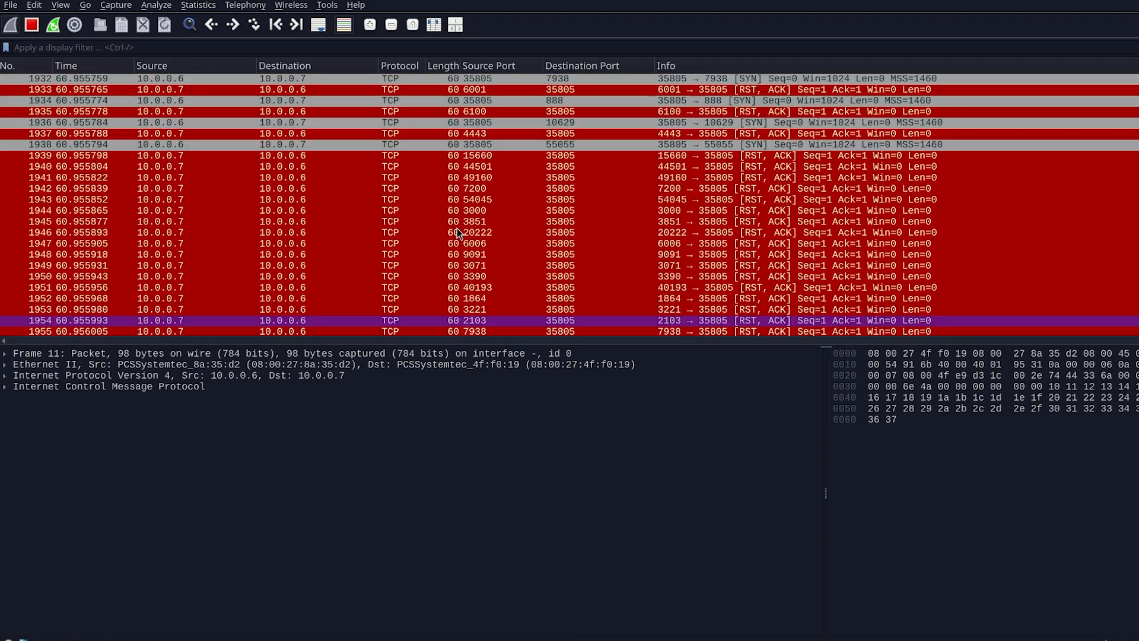
click(325, 168)
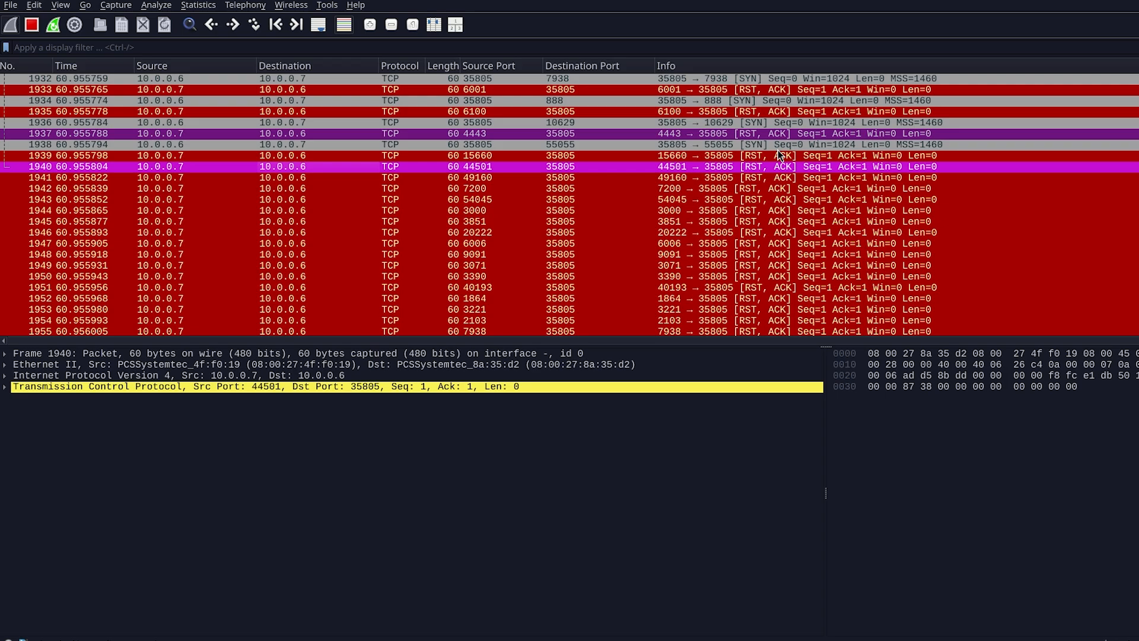
- Browse the nmap scan packets in the capture and select individual RST, ACK and SYN entries
scroll(778, 150, up, 20)
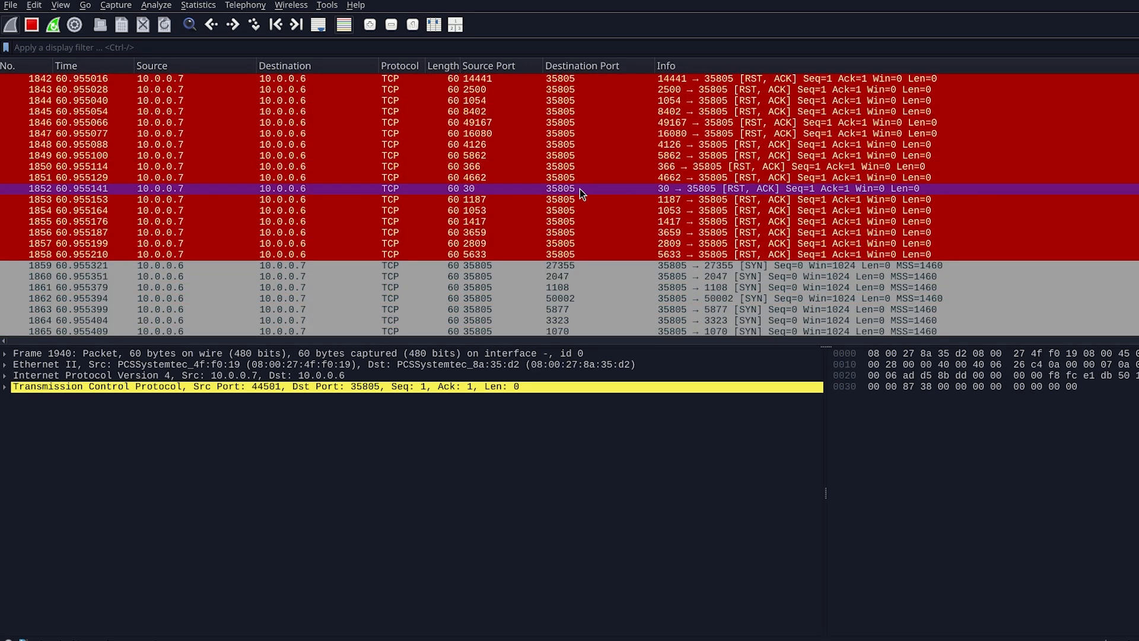
scroll(579, 189, up, 4)
click(343, 177)
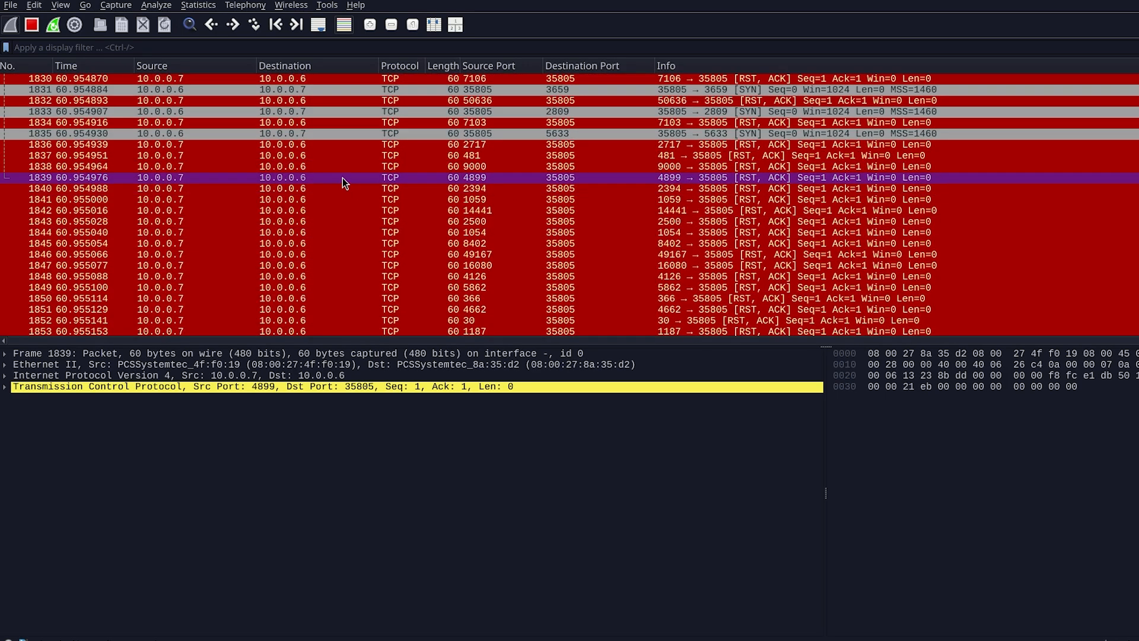
click(249, 155)
click(229, 138)
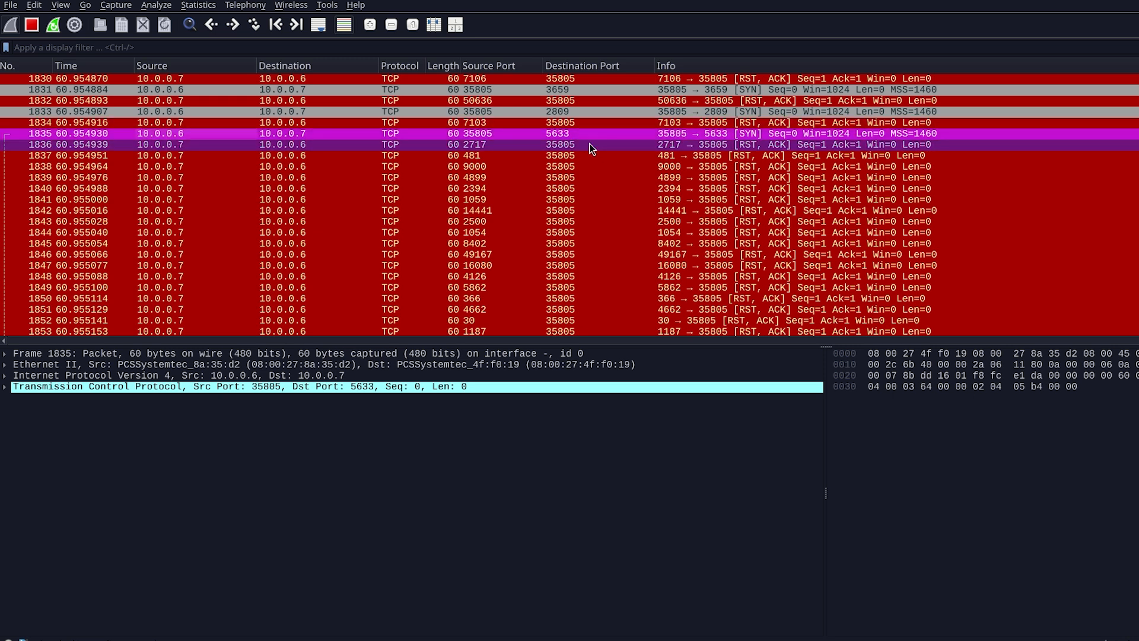
key(alt+Tab)
key(alt+Tab)
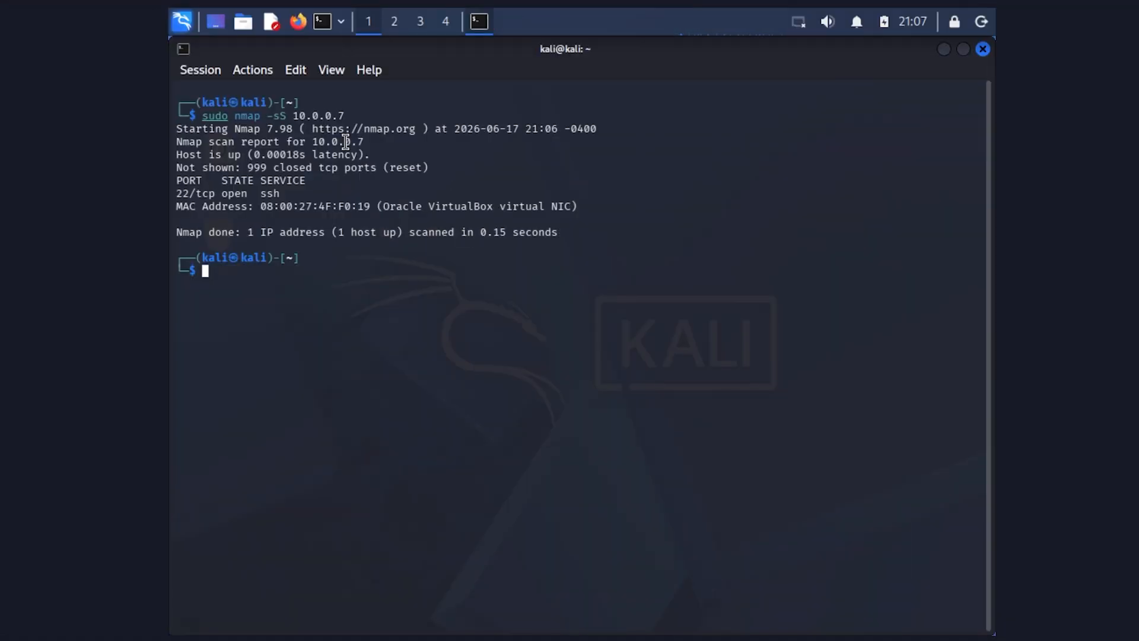
key(alt+Tab)
key(alt+Tab)
key(alt+Tab)
key(alt+Tab)
key(alt+Tab)
key(alt+Tab)
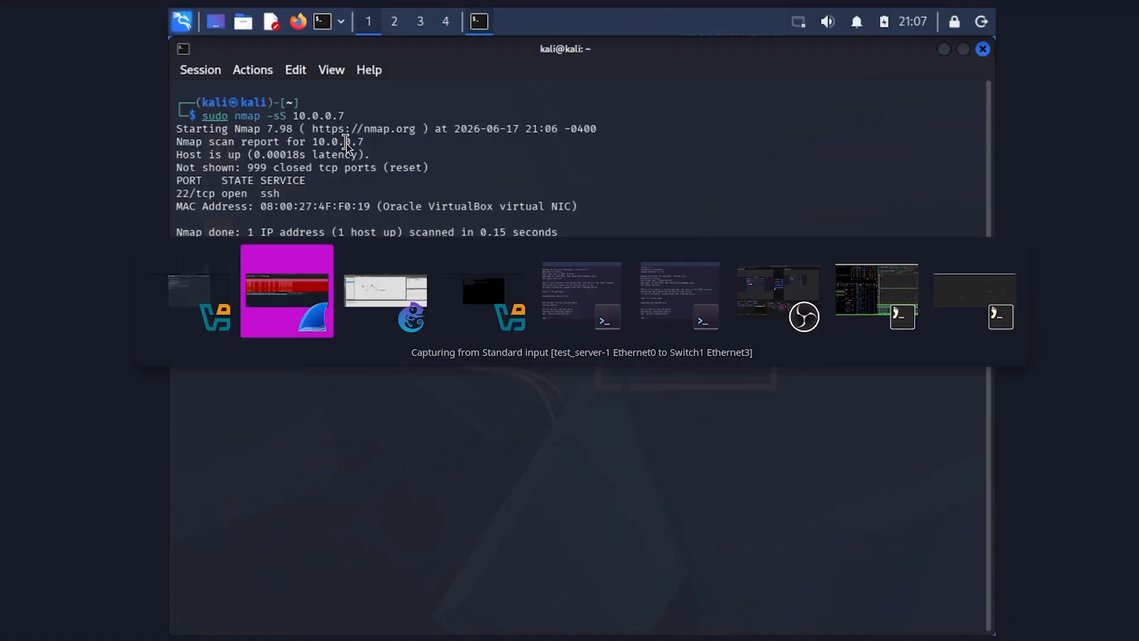
key(alt+Tab)
key(alt+Tab)
key(alt+Tab)
key(alt+Tab)
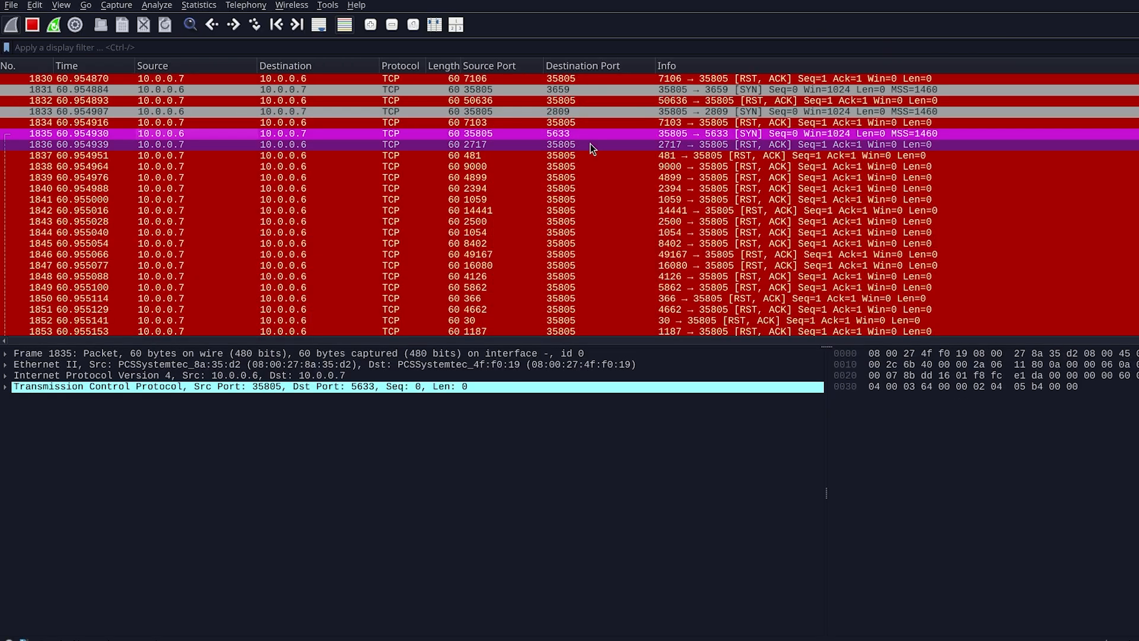
- Scroll back through the capture to examine the alternating SYN probes from 10.0.0.6 and RST, ACK replies from 10.0.0.7
click(631, 134)
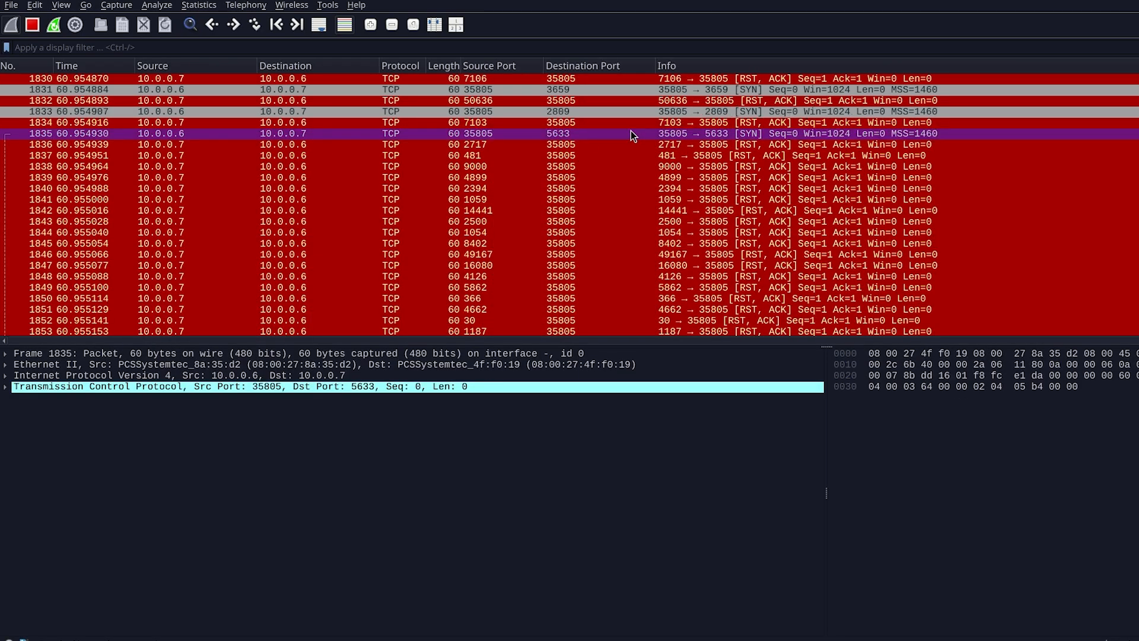
scroll(631, 134, up, 19)
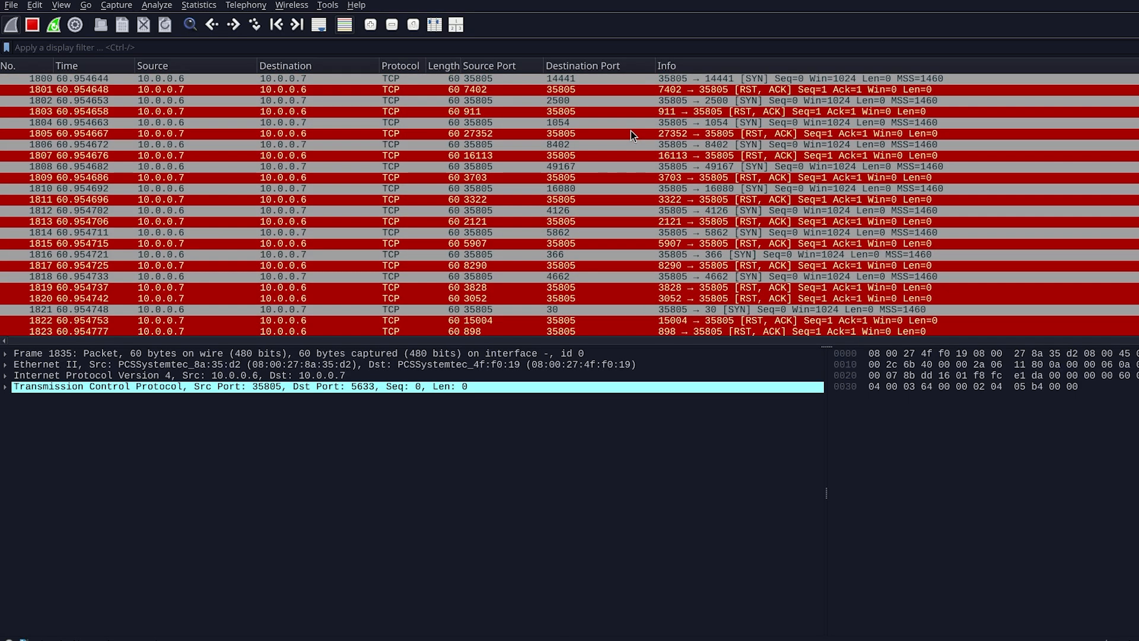
scroll(631, 134, up, 14)
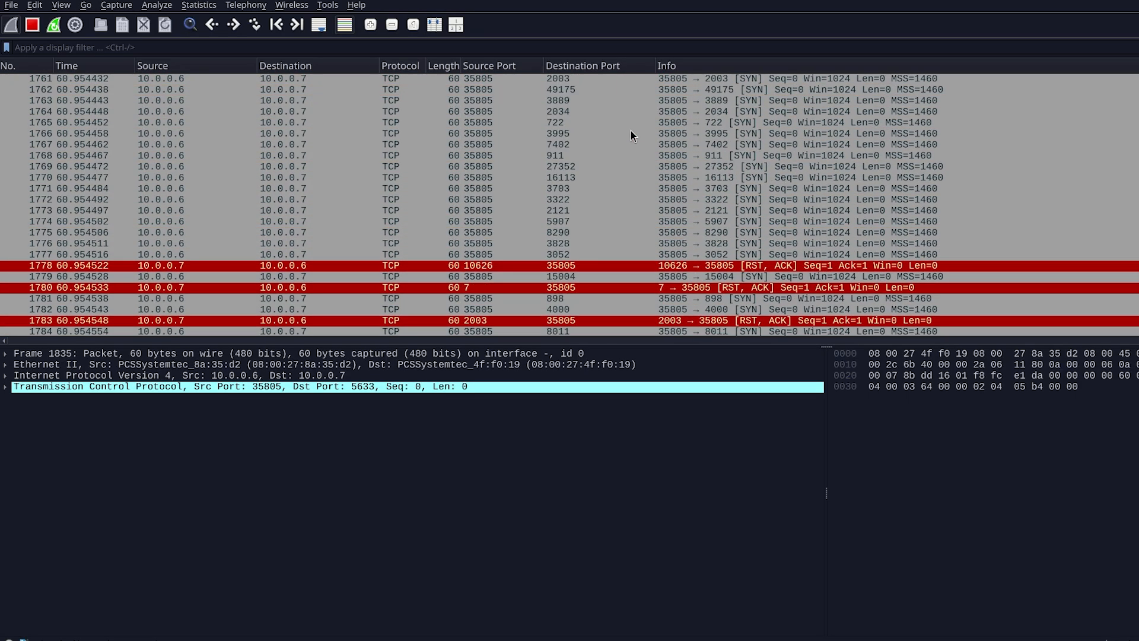
scroll(631, 134, up, 20)
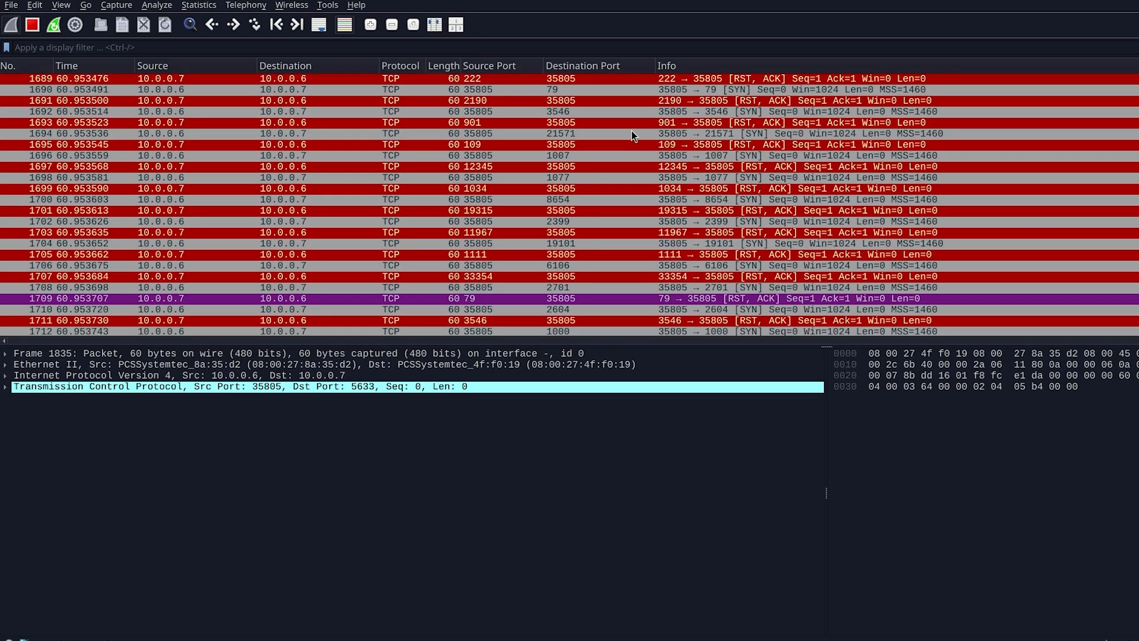
scroll(631, 136, up, 2)
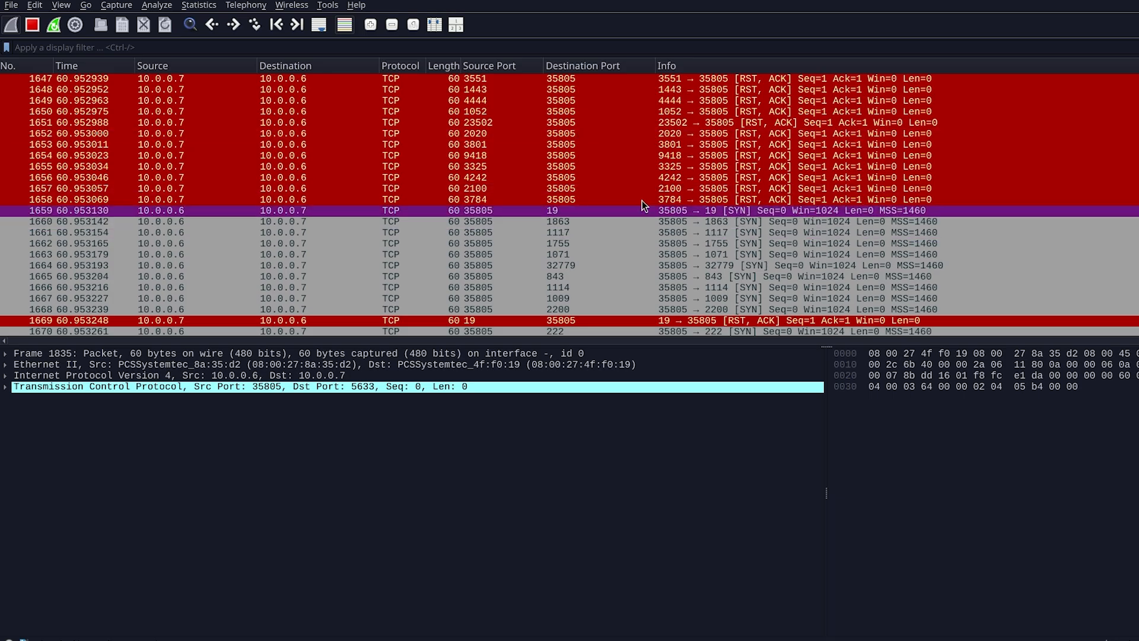
scroll(688, 273, down, 2)
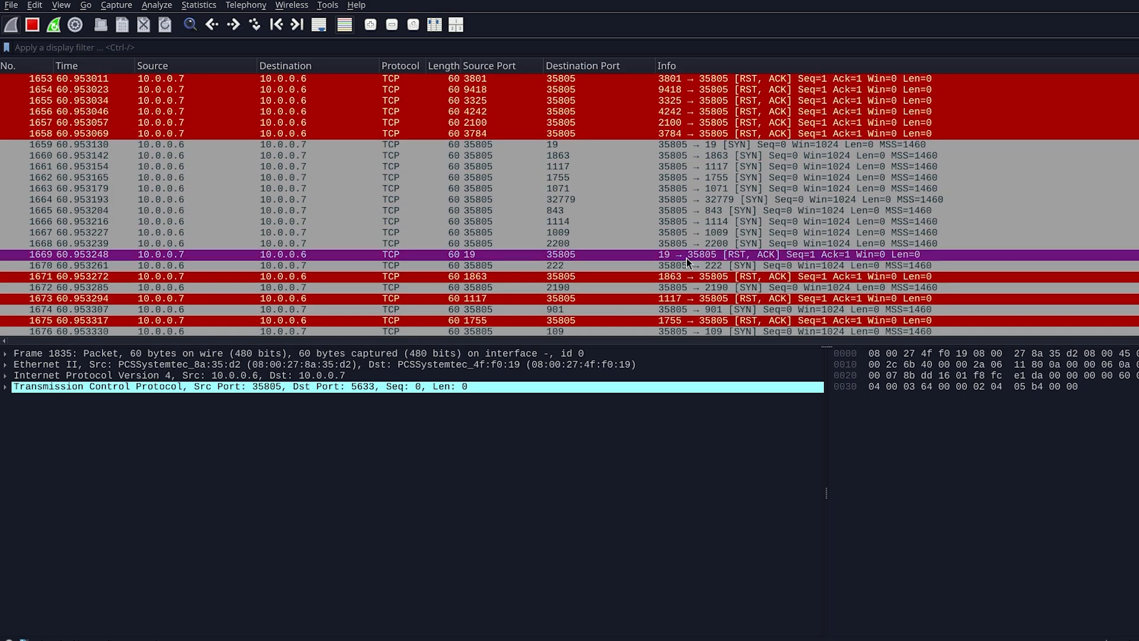
scroll(686, 258, down, 1)
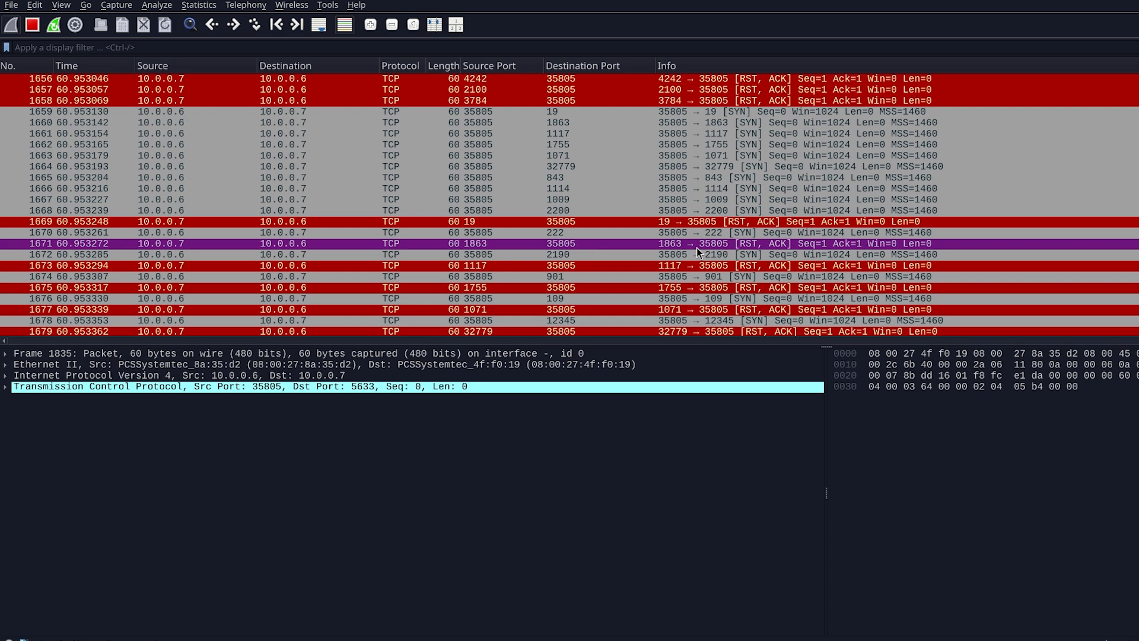
scroll(698, 248, up, 10)
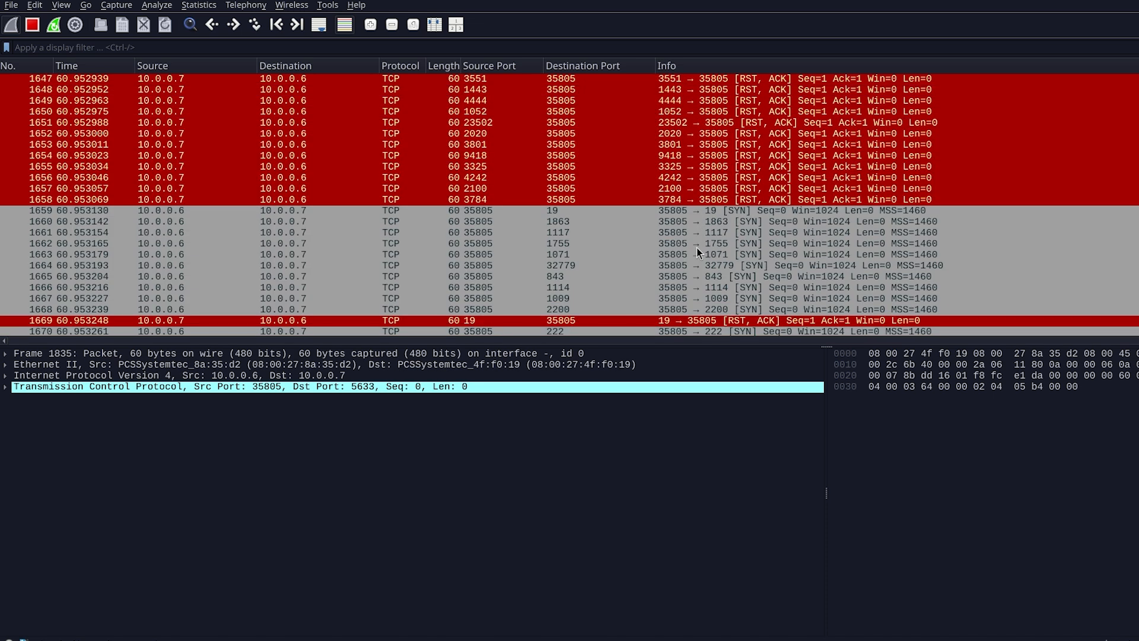
scroll(672, 232, down, 8)
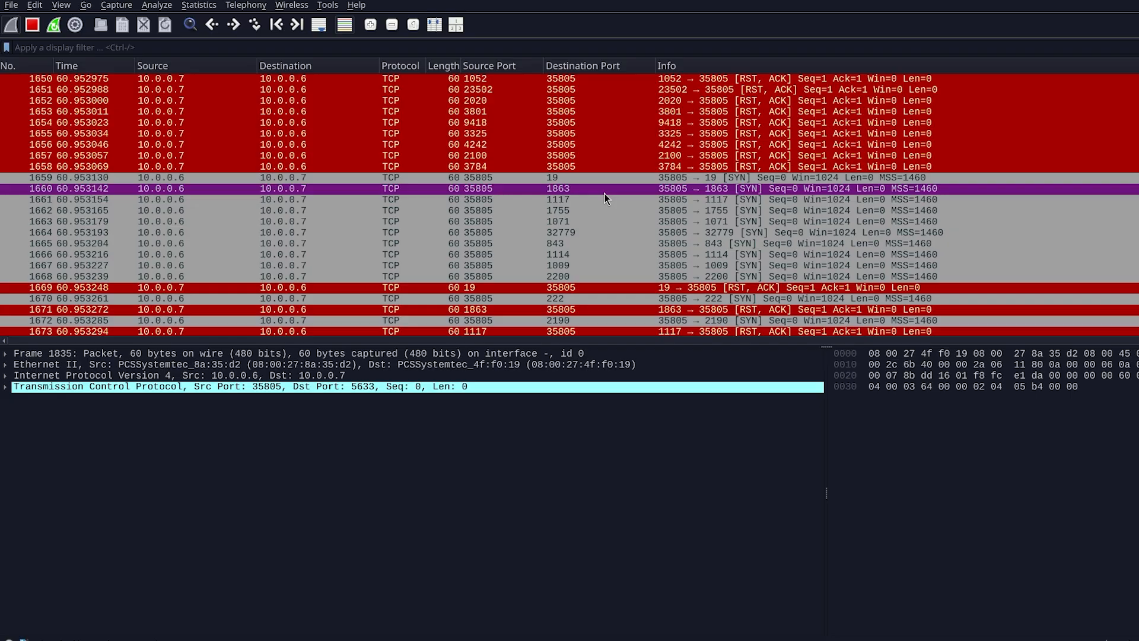
scroll(572, 243, up, 20)
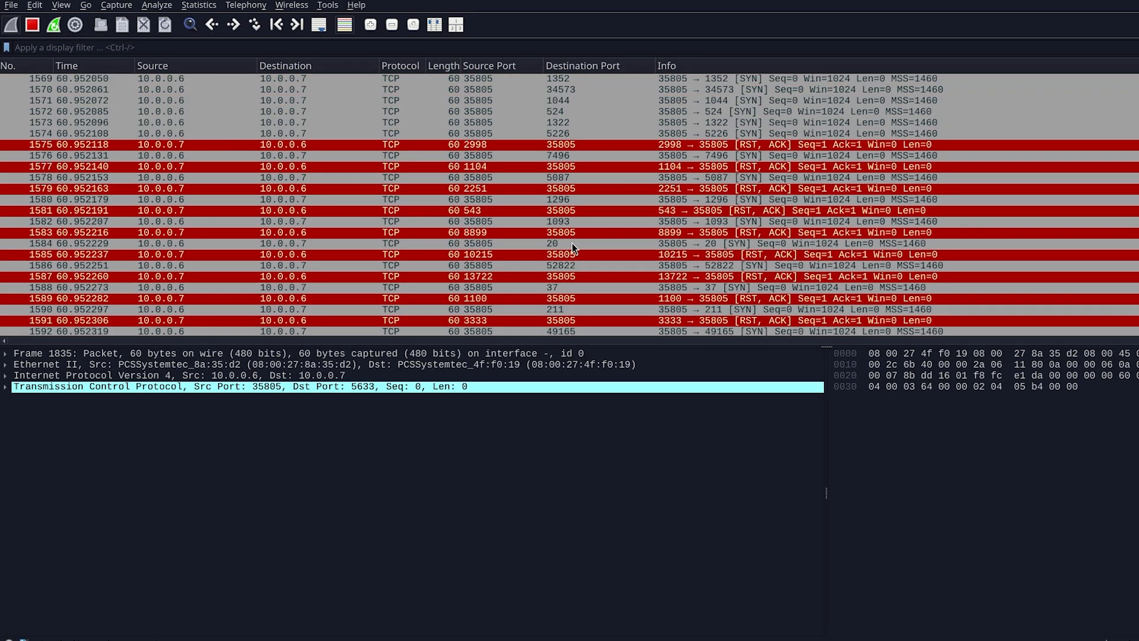
scroll(572, 243, up, 6)
scroll(581, 168, up, 4)
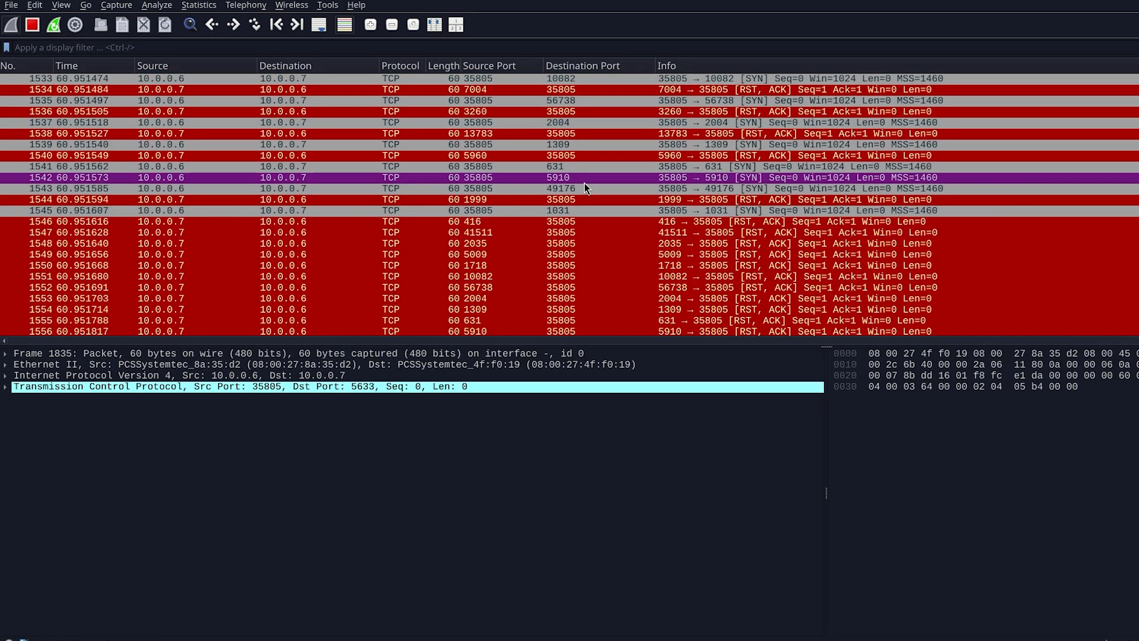
scroll(549, 198, up, 19)
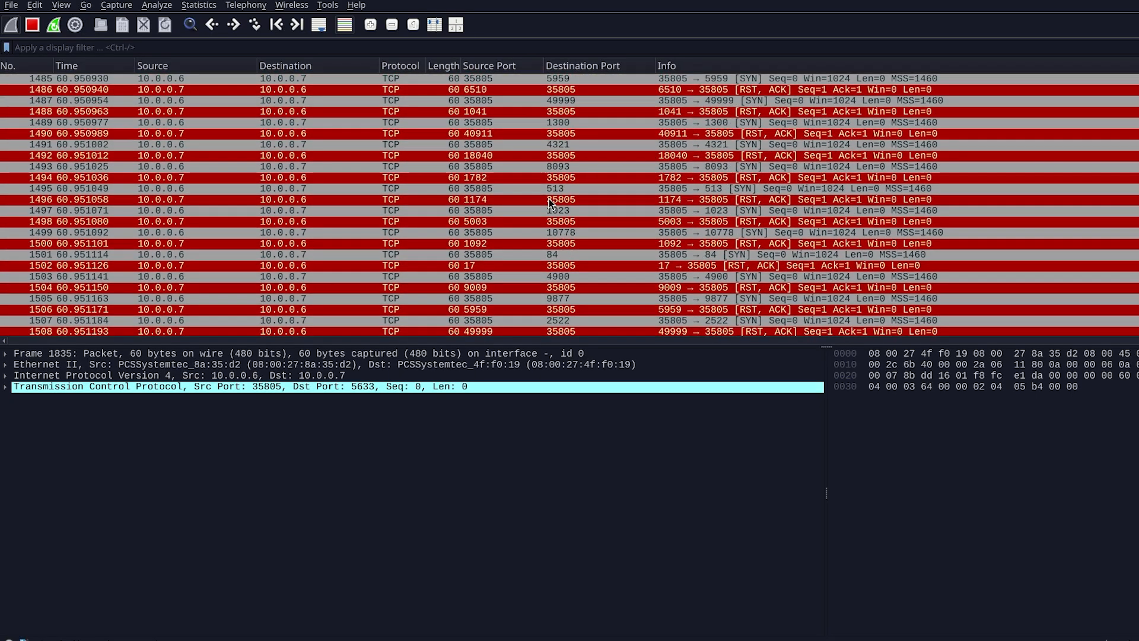
scroll(549, 199, up, 6)
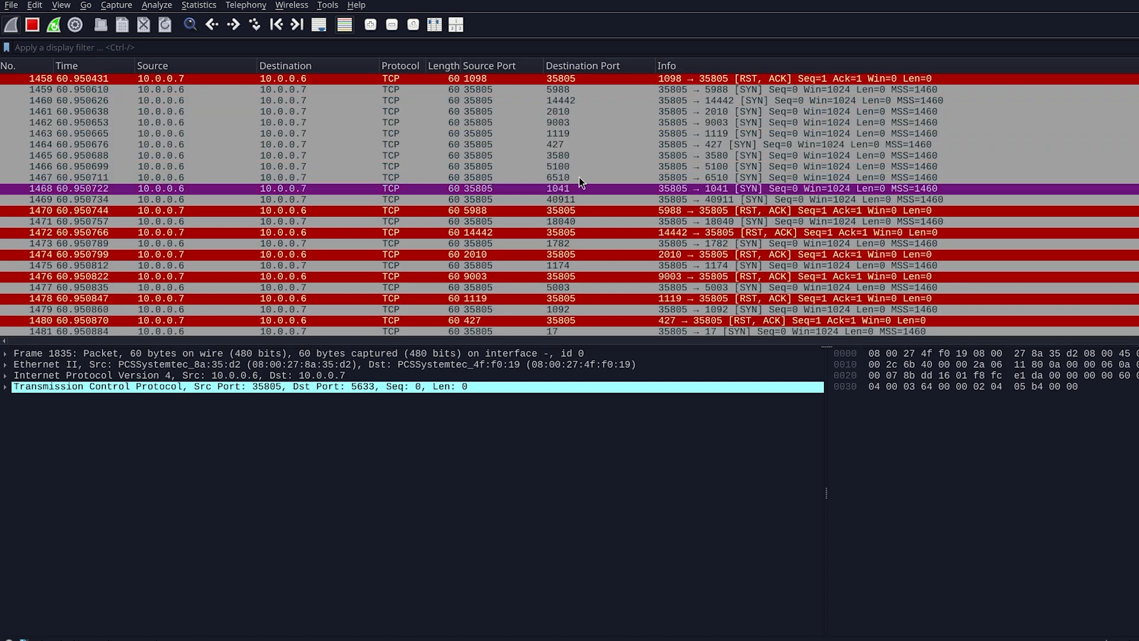
scroll(579, 177, up, 10)
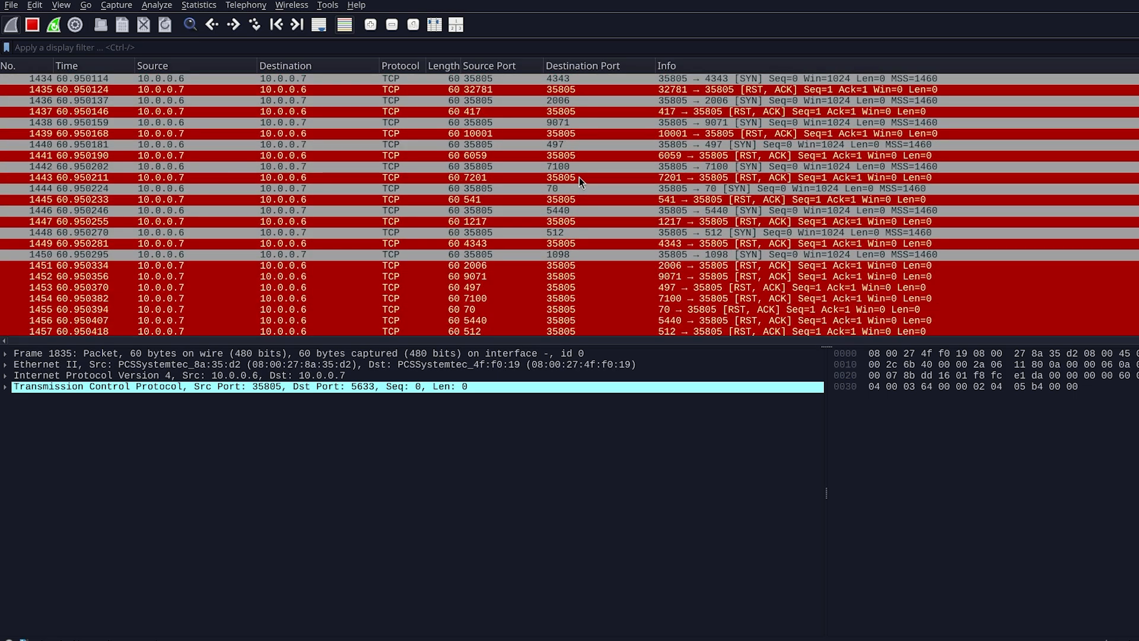
scroll(580, 177, up, 15)
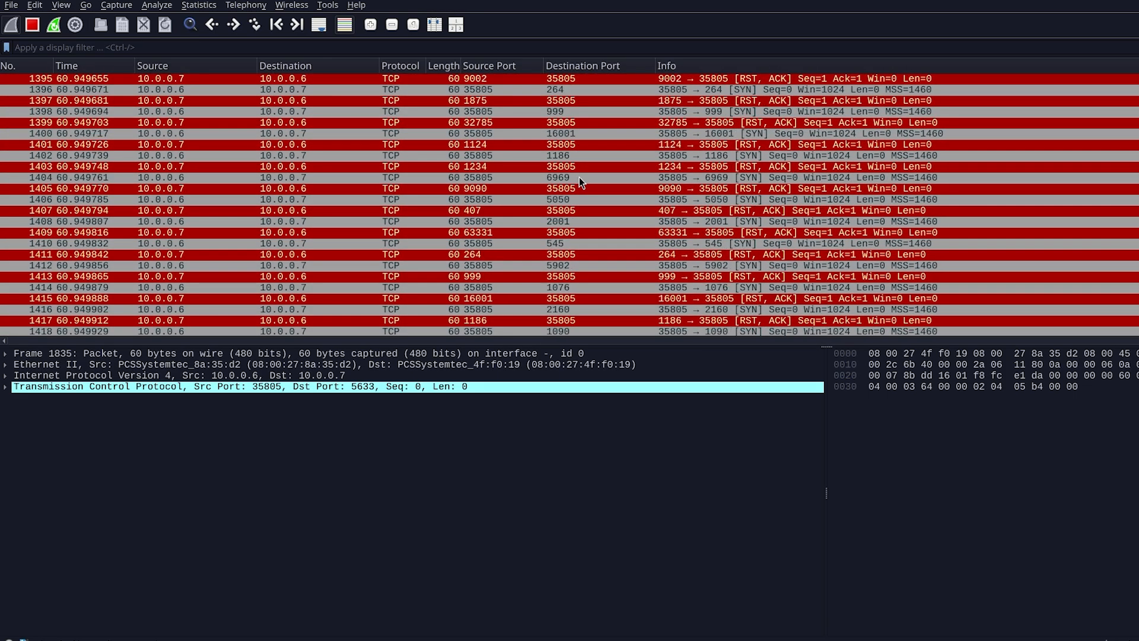
scroll(579, 177, up, 13)
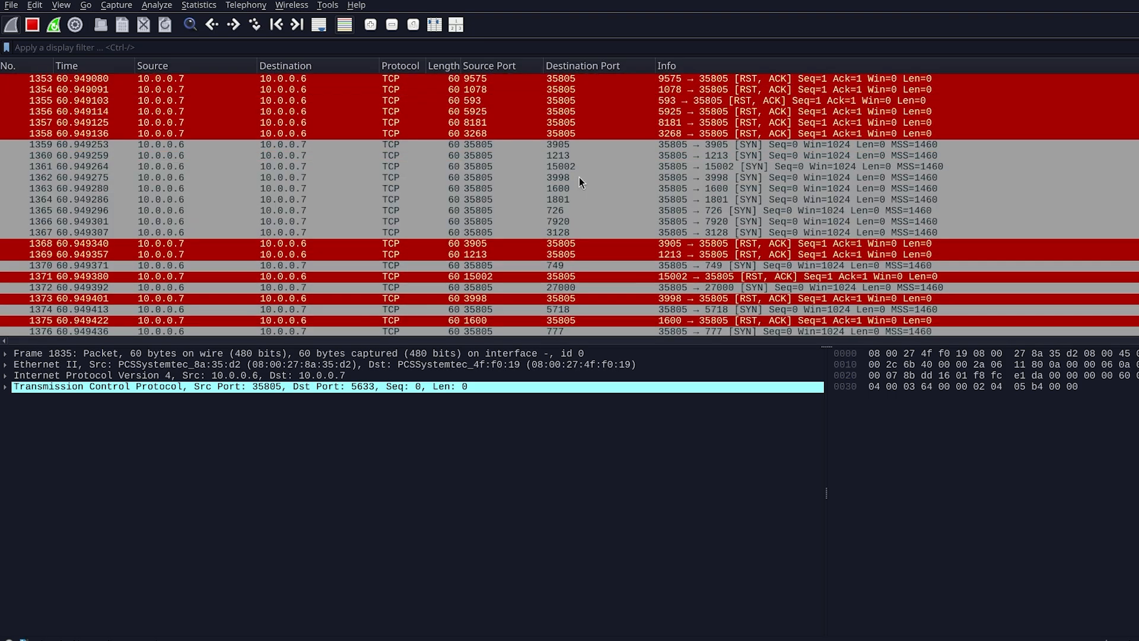
scroll(579, 177, up, 10)
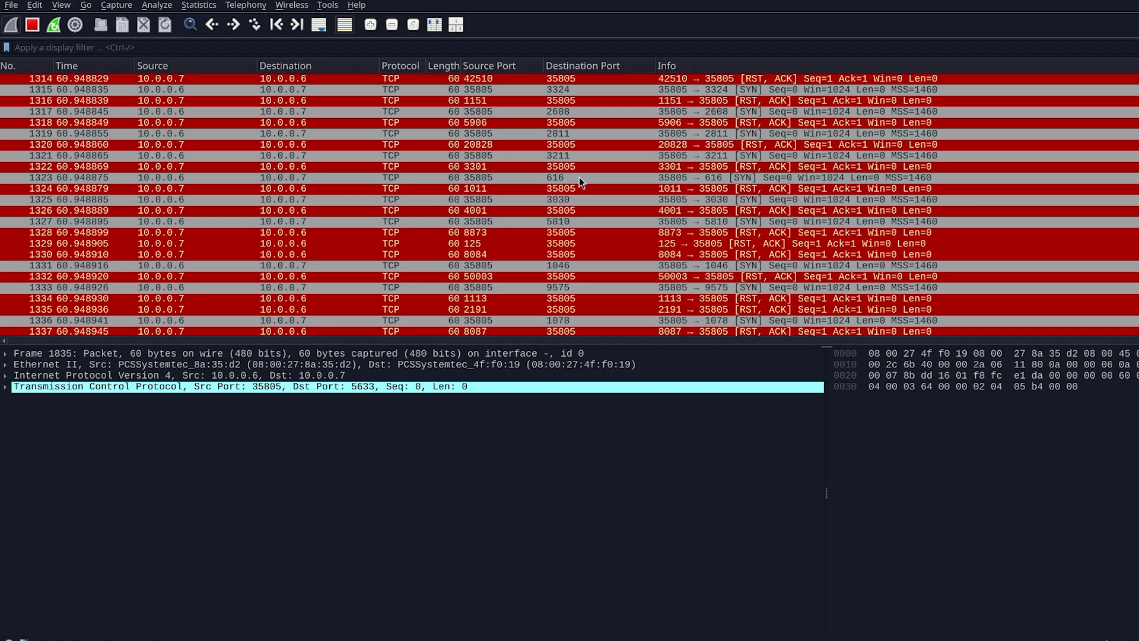
- Sort the packet list by Destination Port and browse the SYN probes, selecting the probe to port 21
click(603, 67)
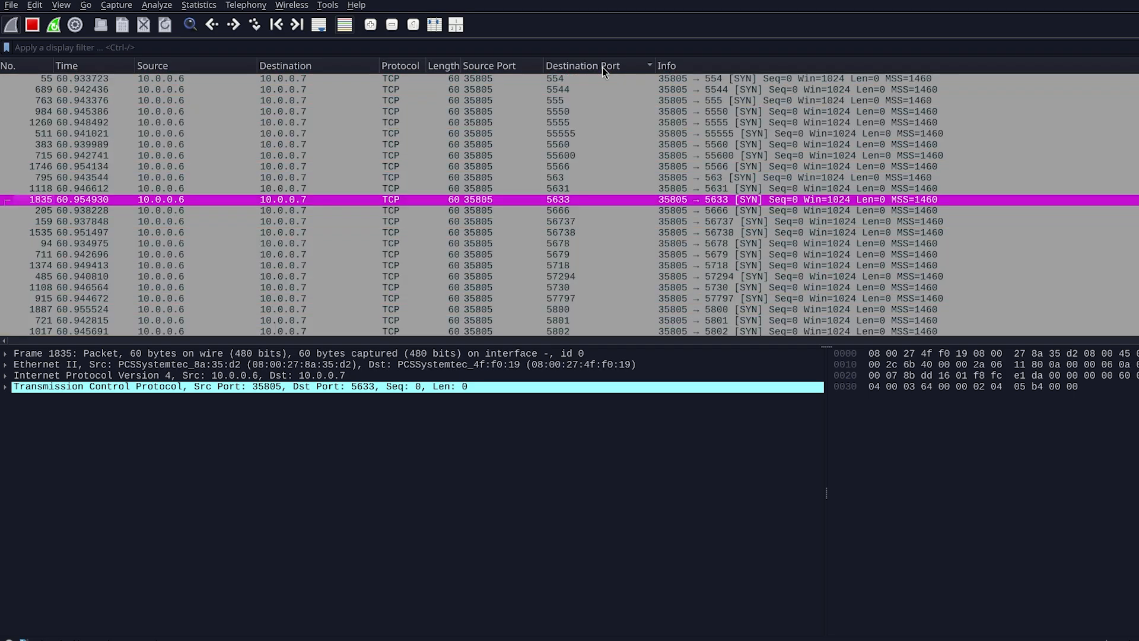
click(603, 67)
scroll(574, 132, up, 10)
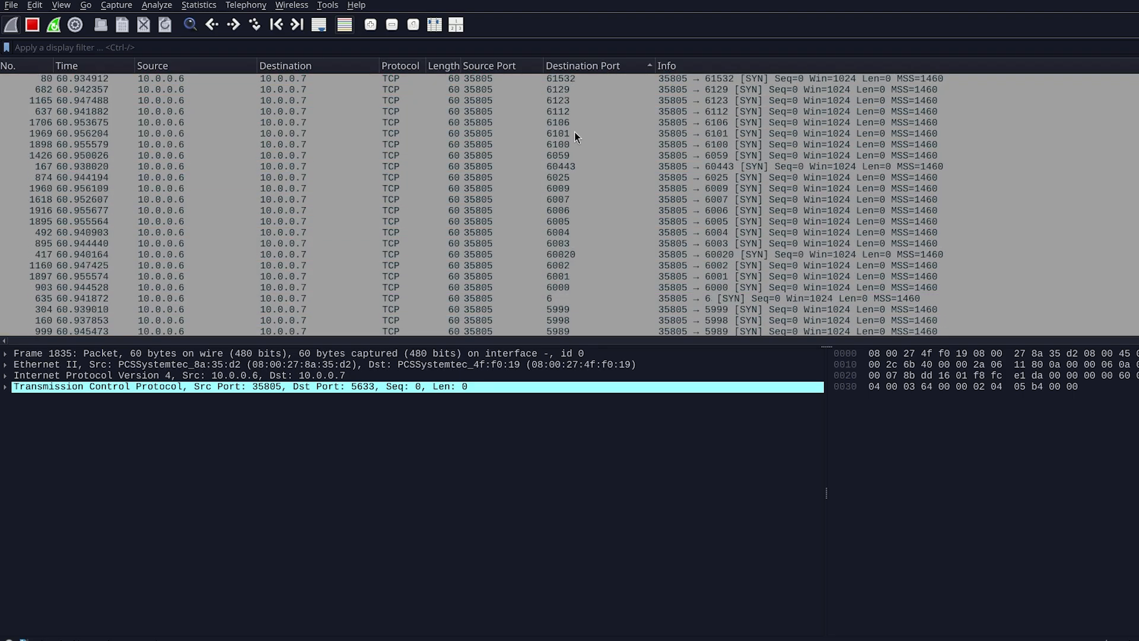
scroll(574, 132, up, 8)
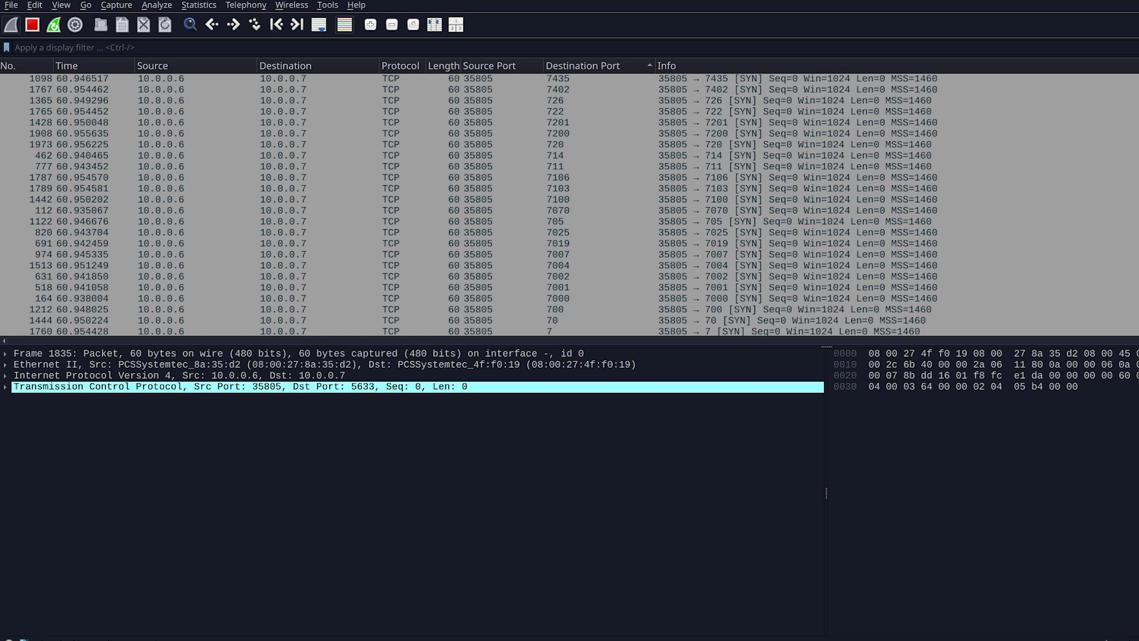
scroll(570, 205, down, 3)
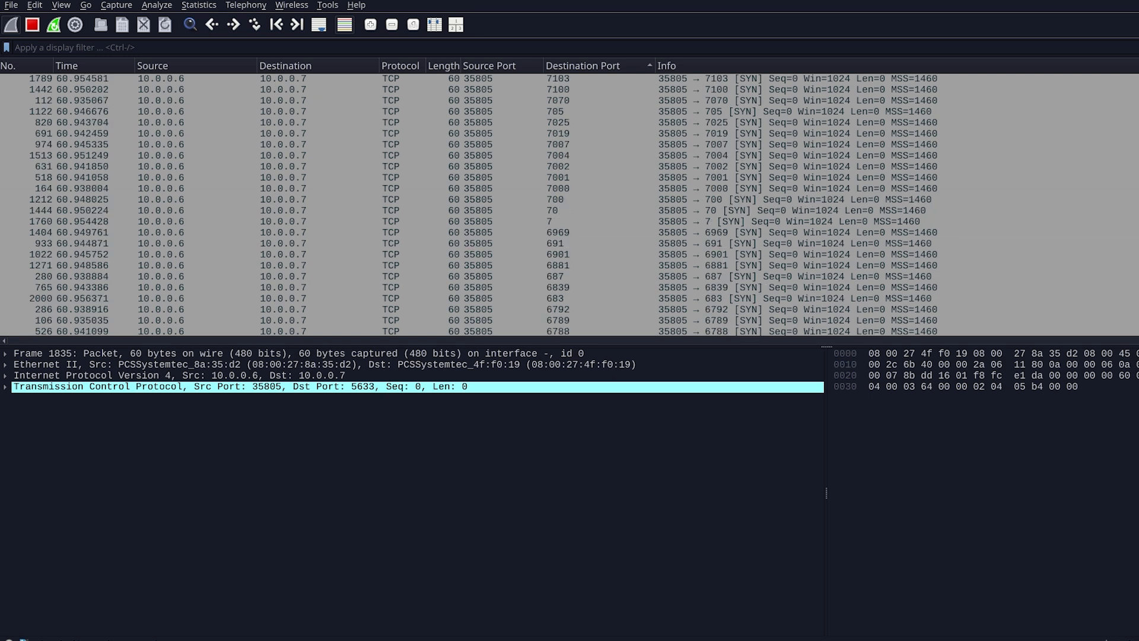
scroll(570, 205, up, 20)
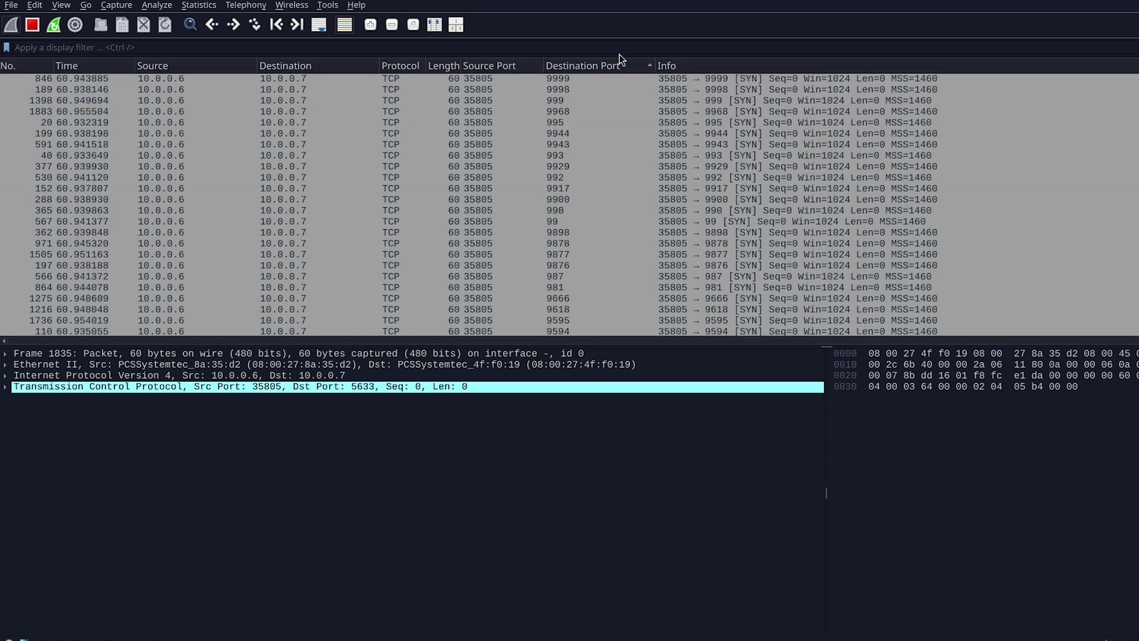
click(645, 67)
scroll(621, 122, up, 15)
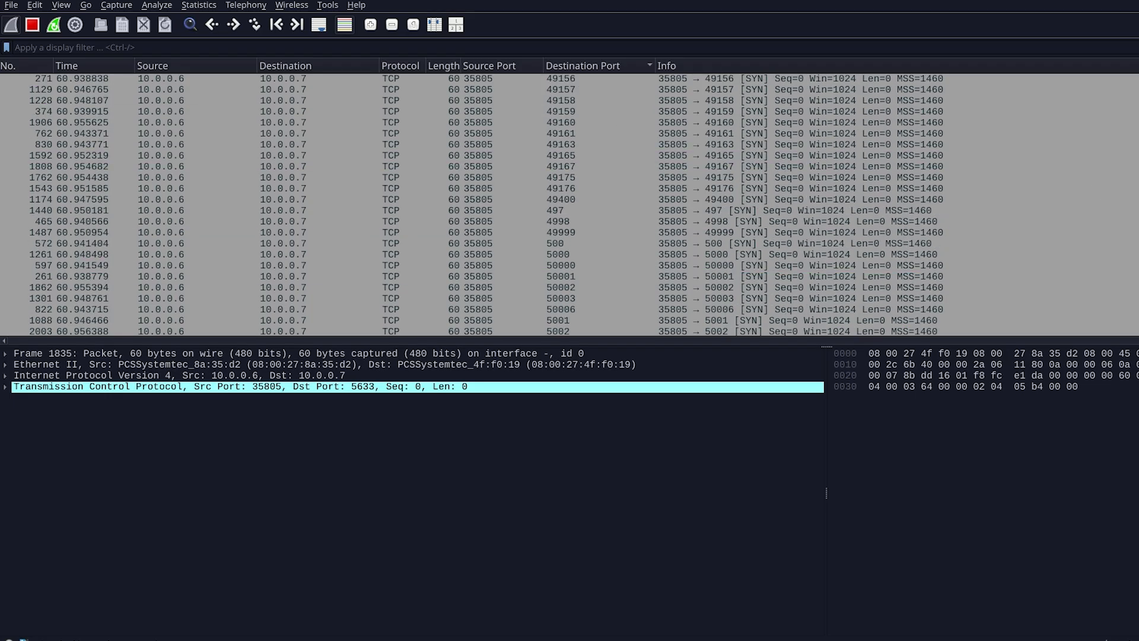
scroll(934, 230, up, 20)
scroll(934, 231, down, 5)
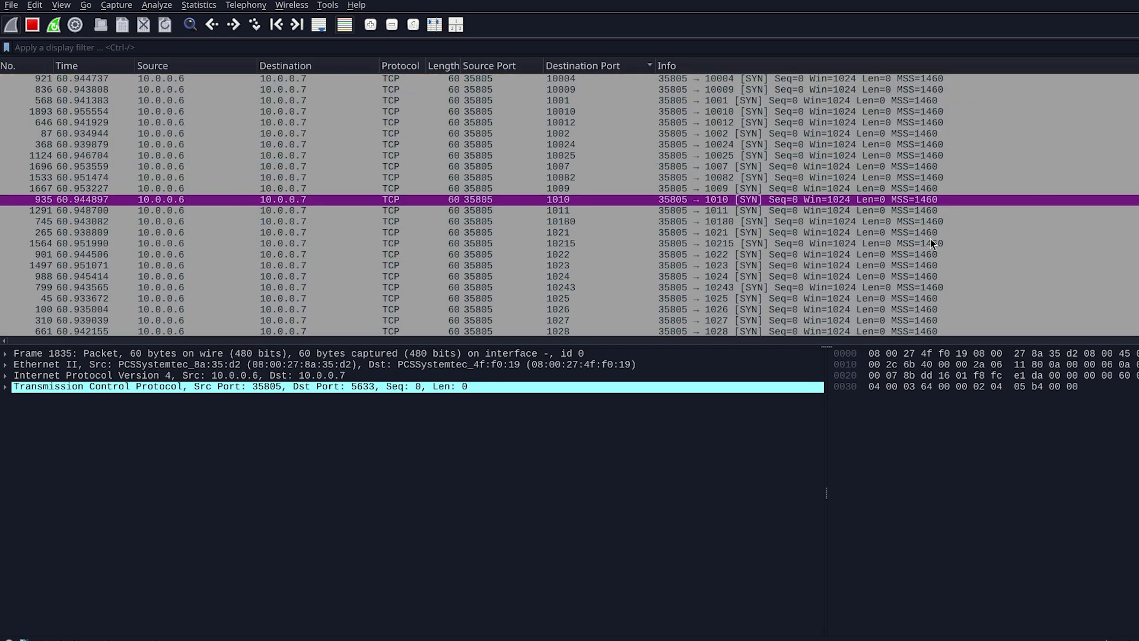
scroll(930, 239, down, 20)
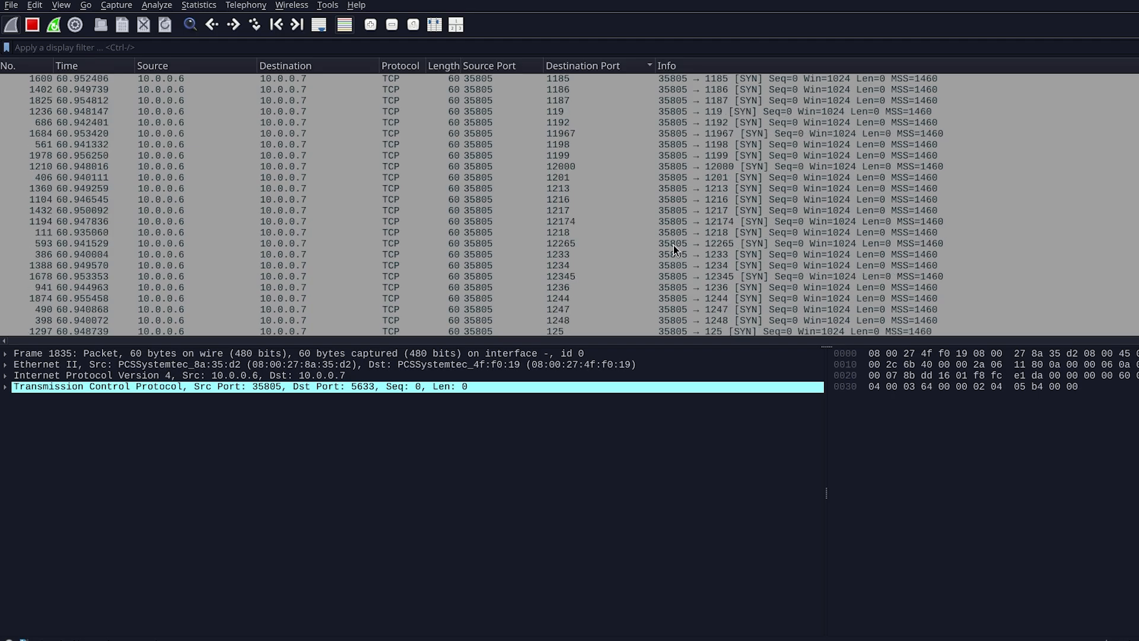
scroll(676, 250, down, 20)
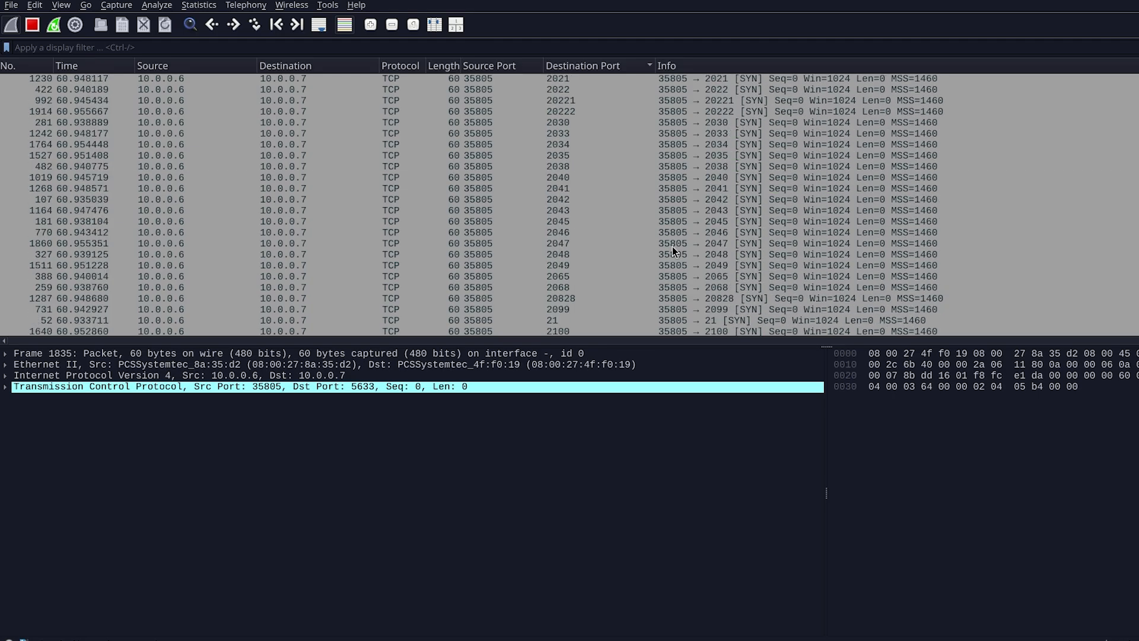
scroll(672, 247, down, 3)
click(570, 222)
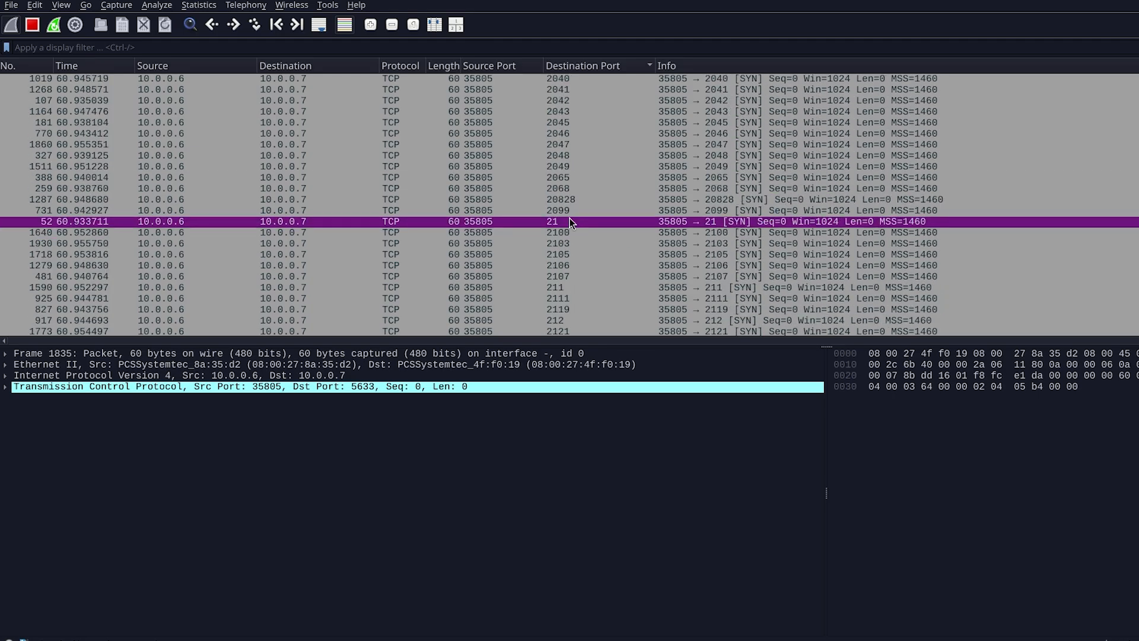
- Toggle the Destination Port sort order repeatedly while keeping the port 21 probe selected
click(629, 67)
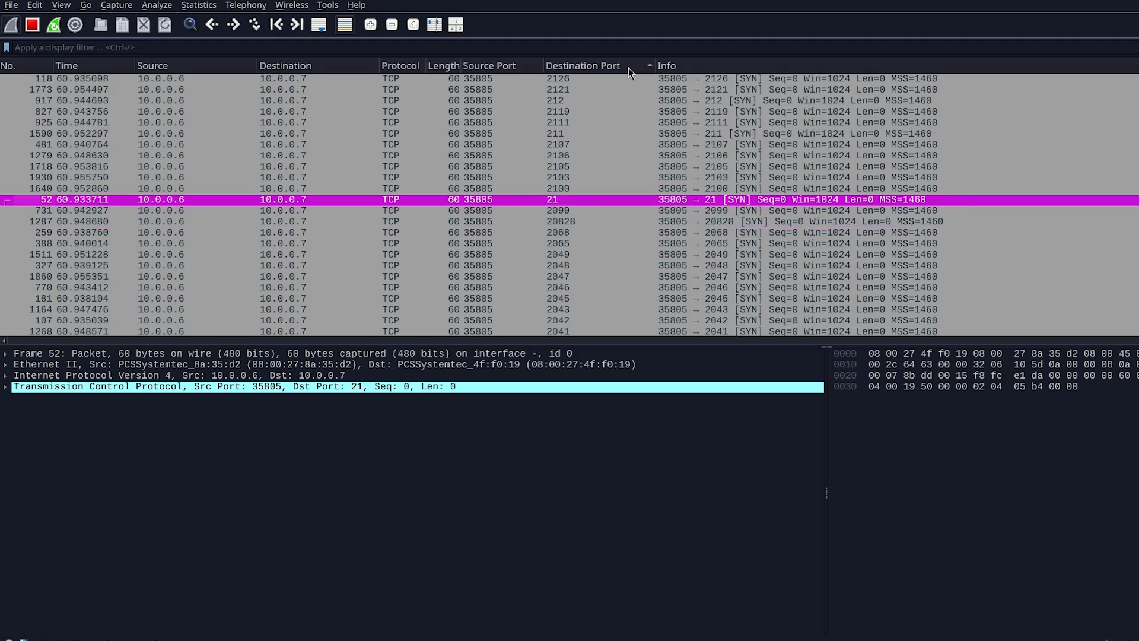
click(629, 67)
click(628, 68)
click(629, 69)
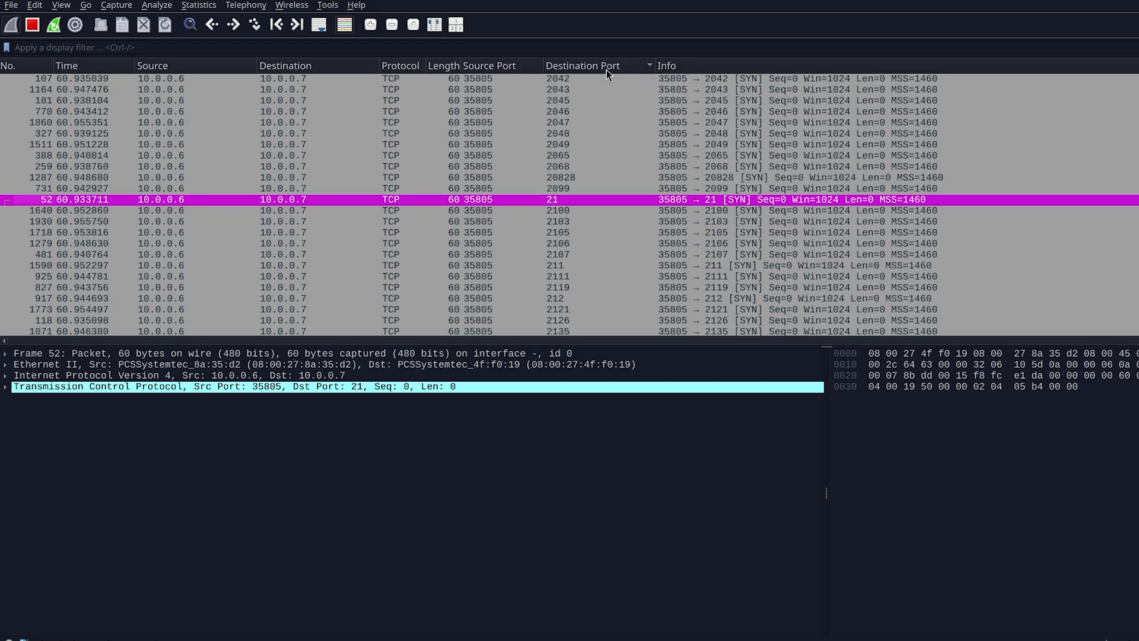
- Apply the display filter tcp.port == 22 to the capture
click(31, 49)
text(des)
key(BackSpace)
key(BackSpace)
key(BackSpace)
text(t)
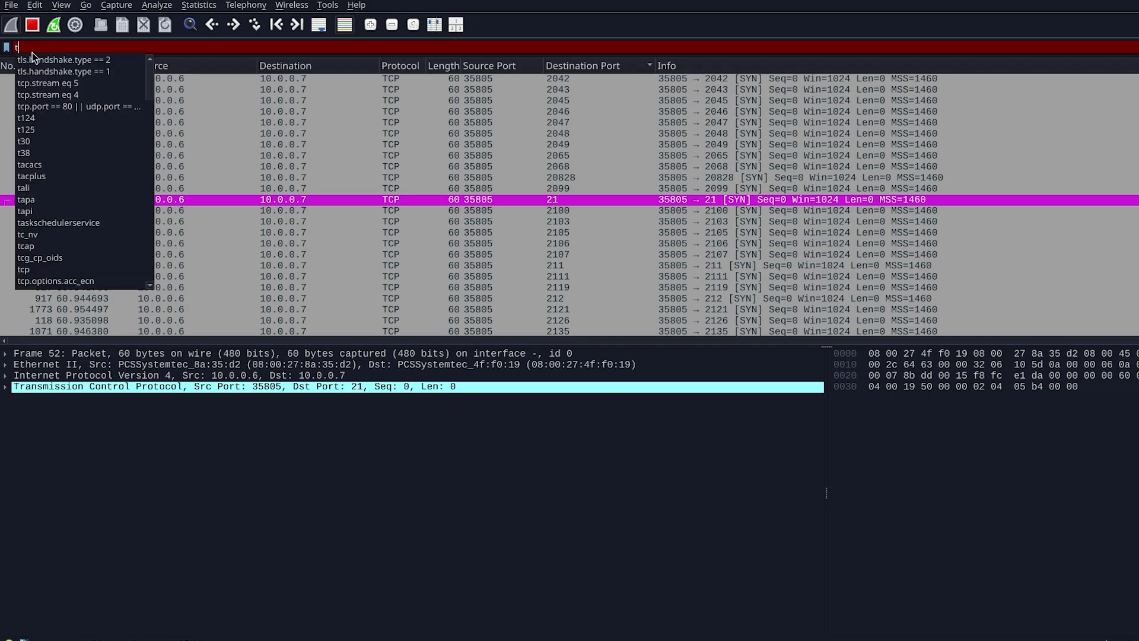
text(cp.port ==)
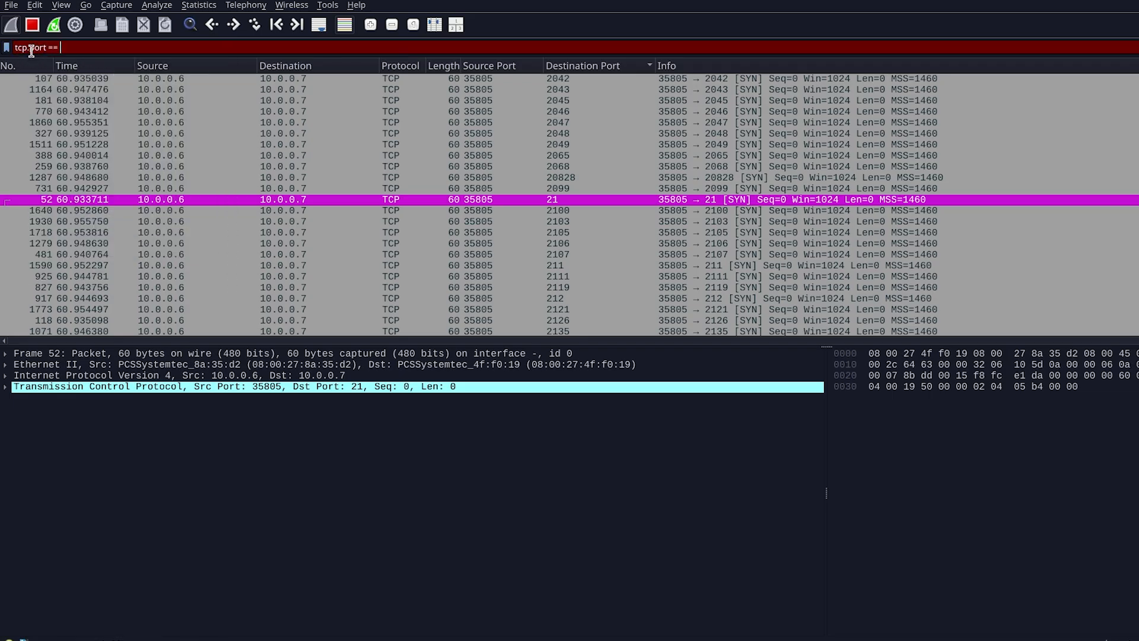
text( 22)
key(Return)
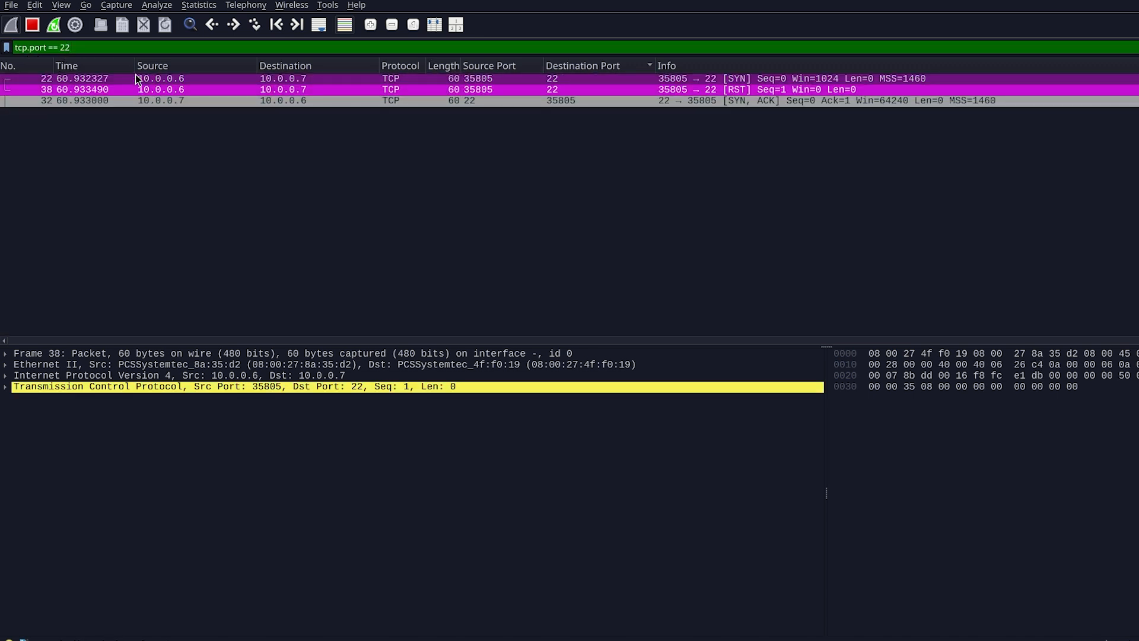
- Sort the filtered packets by Time and select the SYN probe and the SYN, ACK reply on port 22
click(117, 66)
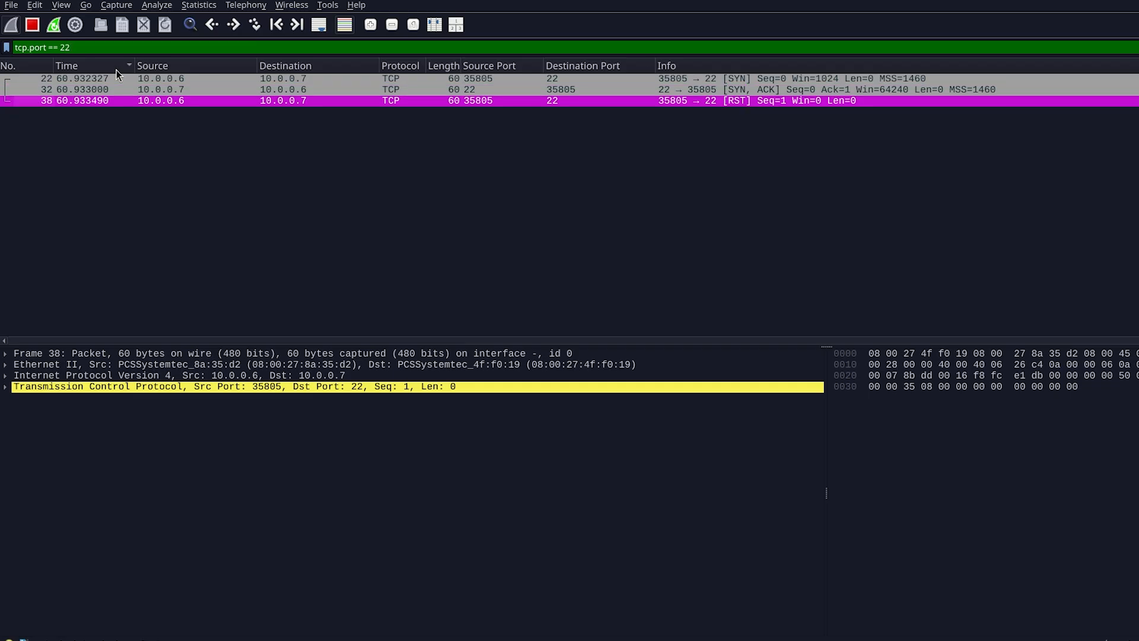
click(212, 81)
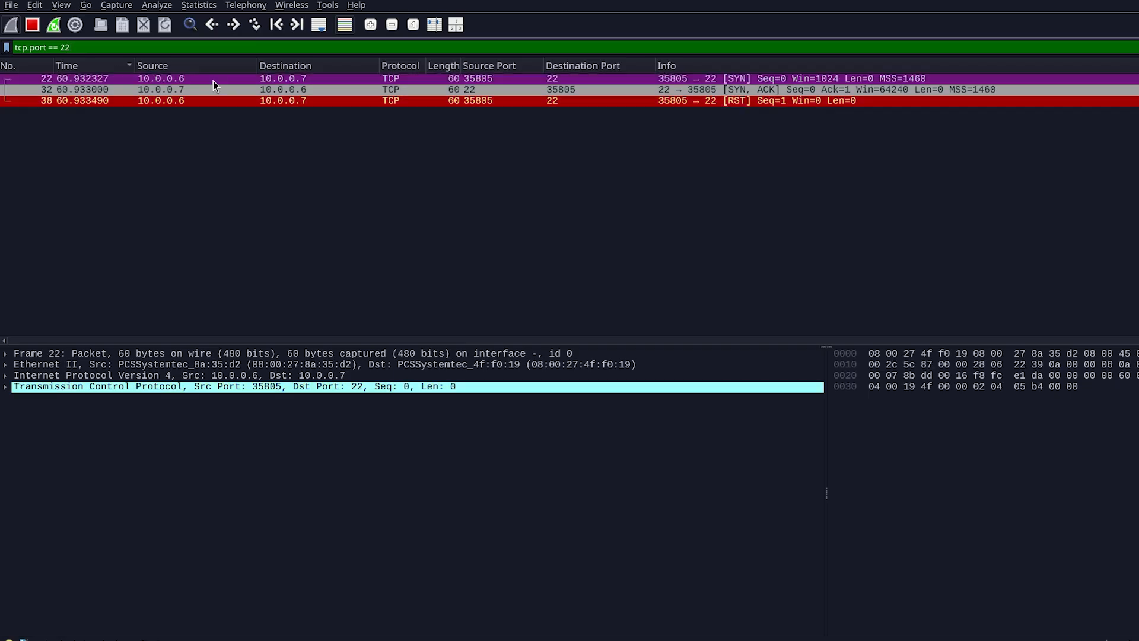
click(658, 92)
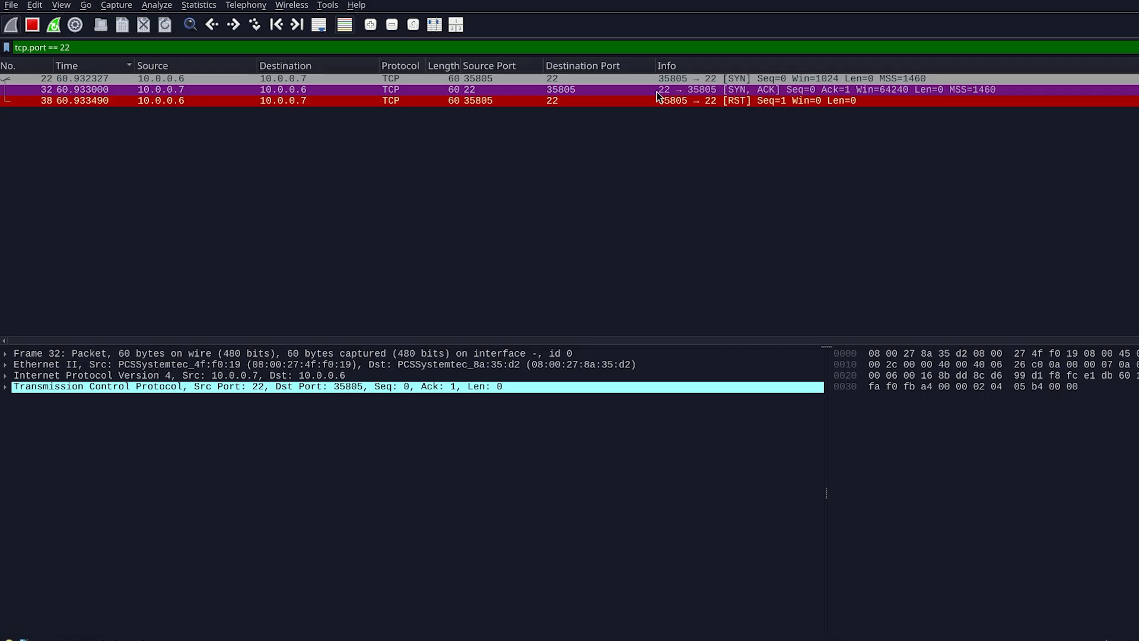